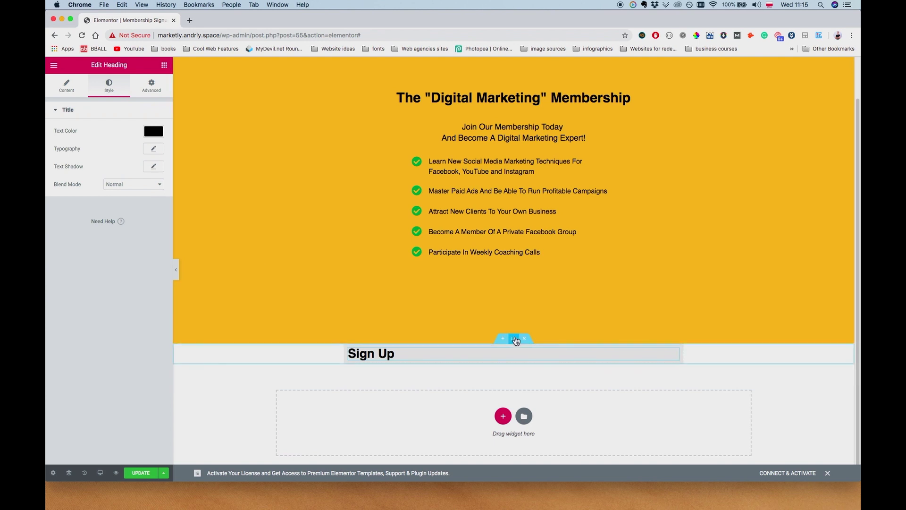
Set the padding of the column containing the "Sign Up" heading to 30 px on all sides
left_click(514, 338)
left_click(349, 349)
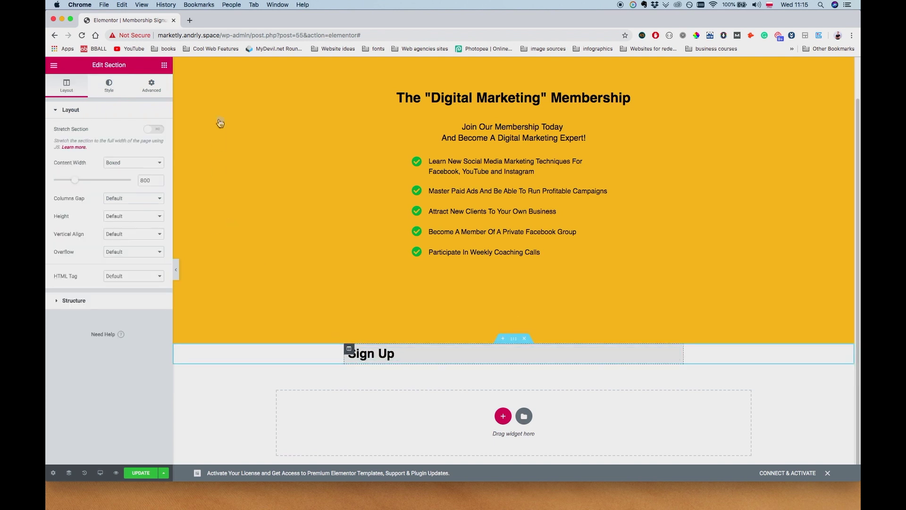
left_click(152, 86)
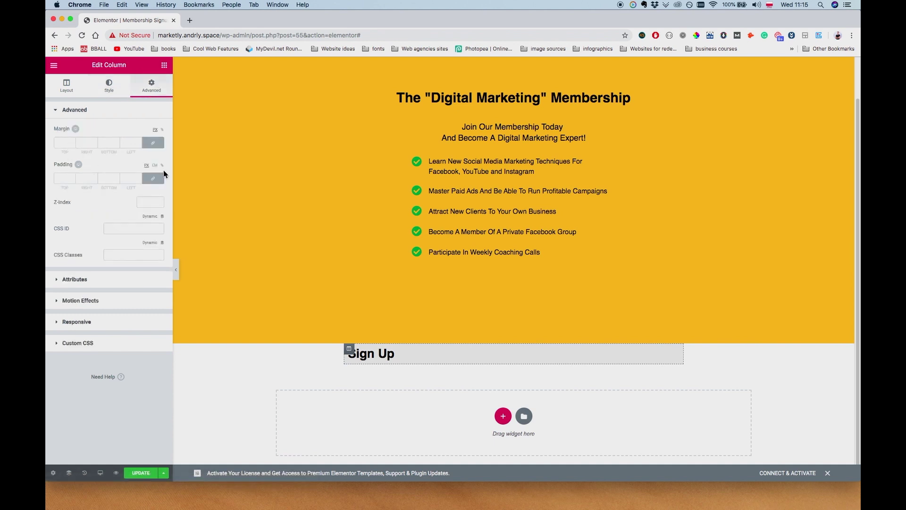
left_click(59, 178)
type("30")
key("BackSpace")
key("BackSpace")
type("25")
key("BackSpace")
key("BackSpace")
type("30")
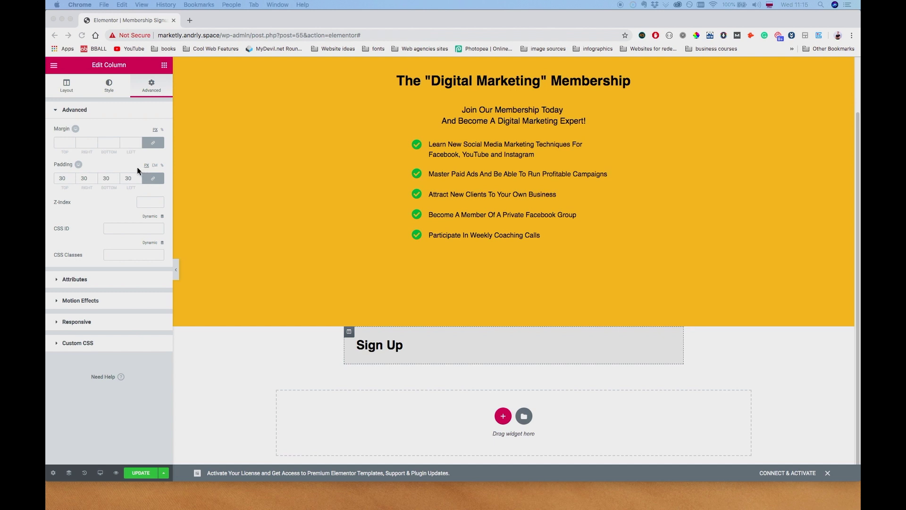
left_click(437, 358)
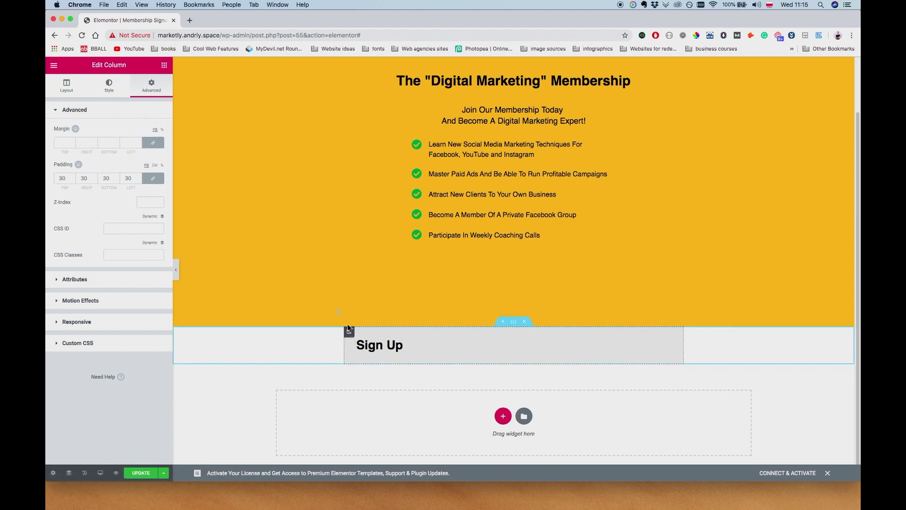
Unlink the Sign Up column's margins and set only the top margin to -100 px
left_click(153, 143)
left_click(67, 143)
type("1")
key("Down")
key("Down")
key("Down")
key("Down")
key("Down")
key("Down")
key("Down")
key("Down")
key("Down")
key("Down")
key("Down")
key("Down")
key("Down")
key("Down")
key("Down")
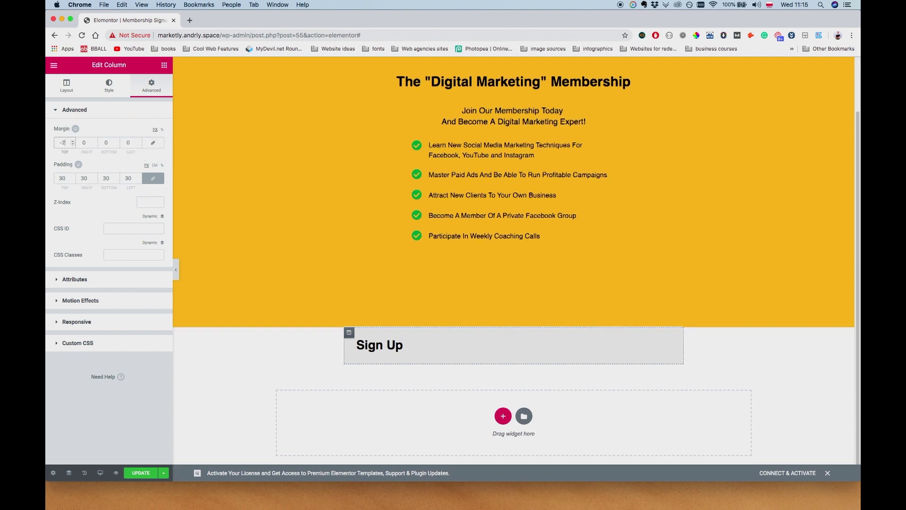
key("Down")
key("Down")
key("Down")
key("Down")
key("Down")
key("Down")
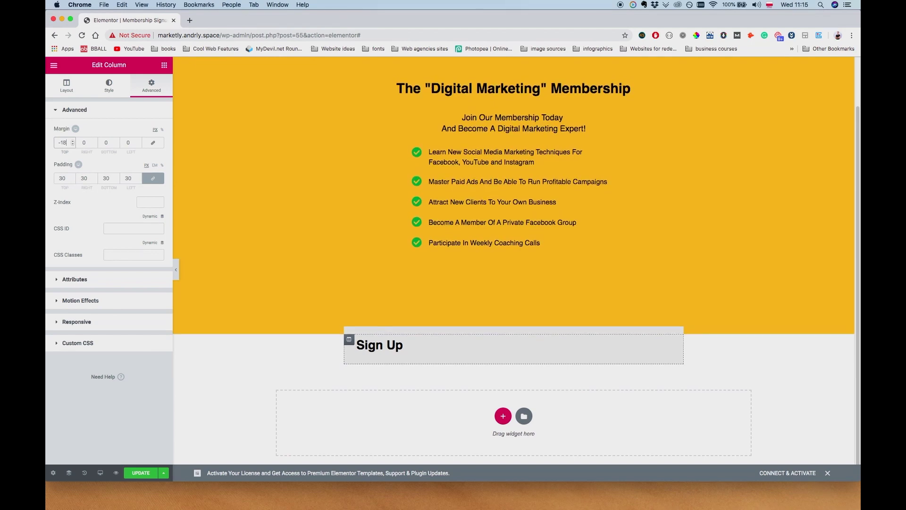
key("Down")
key("Down")
key("Down")
key("Down")
key("Down")
key("Down")
key("Down")
key("Down")
key("Down")
key("Down")
key("Down")
key("Down")
key("Down")
key("Down")
key("Down")
key("Down")
key("Down")
key("Down")
key("Down")
key("Down")
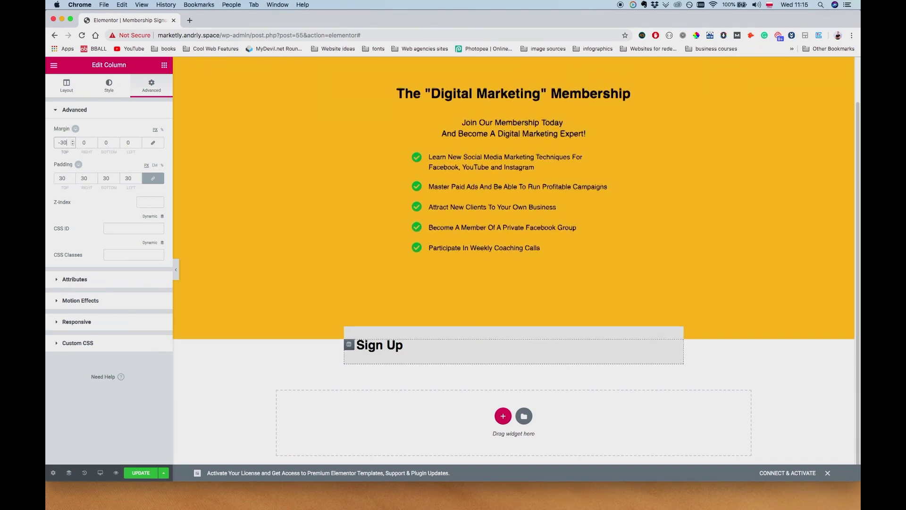
key("Down")
key("Down")
key("Down")
key("Down")
key("Down")
key("Down")
key("Down")
key("Down")
key("Down")
key("Down")
key("Down")
key("Down")
key("Down")
key("Down")
key("Down")
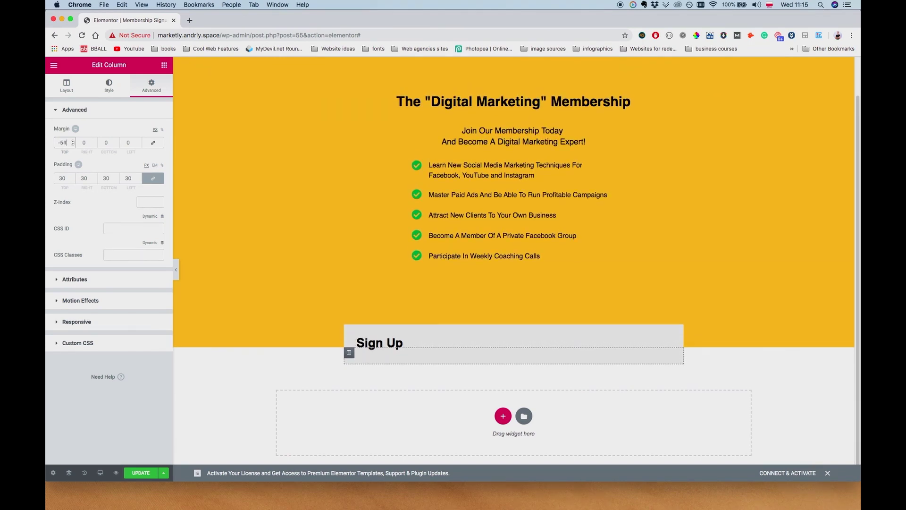
key("Down")
key("Down")
key("Down")
key("Down")
key("Down")
key("Down")
key("Down")
key("Down")
key("Down")
key("Down")
key("Down")
key("Down")
key("Down")
key("Down")
key("Down")
key("Down")
key("Down")
key("Down")
key("Down")
key("Down")
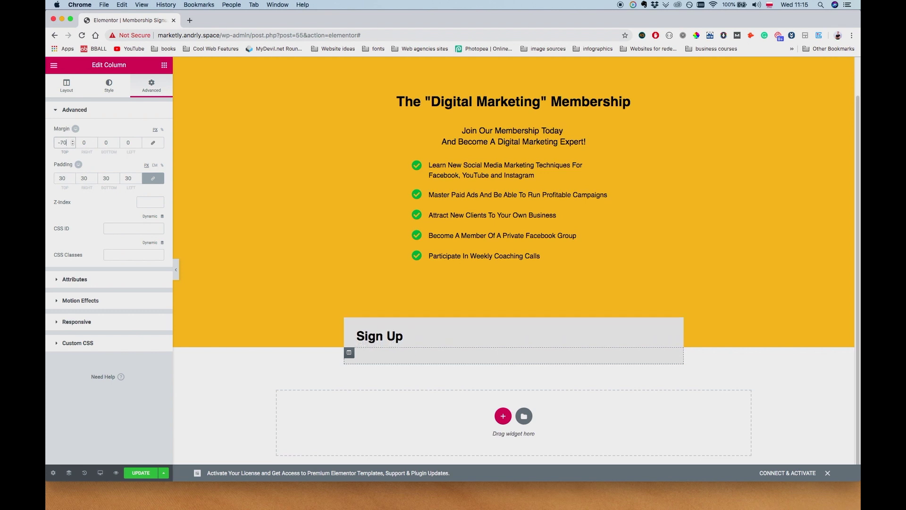
key("Down")
key("Down")
key("Down")
key("Down")
key("Down")
key("Down")
key("Down")
key("Down")
key("Down")
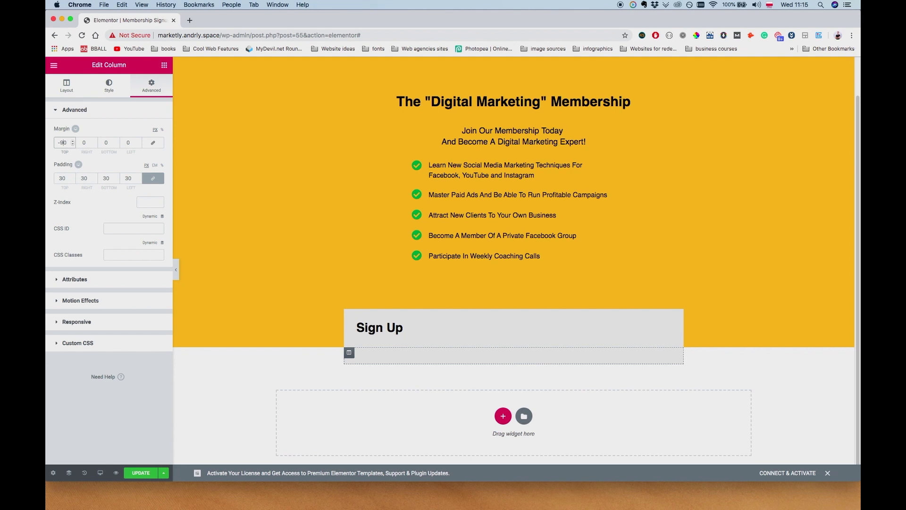
key("Down")
key("Down")
key("Down")
key("Down")
key("Down")
key("Down")
key("Down")
key("Down")
key("Down")
key("Down")
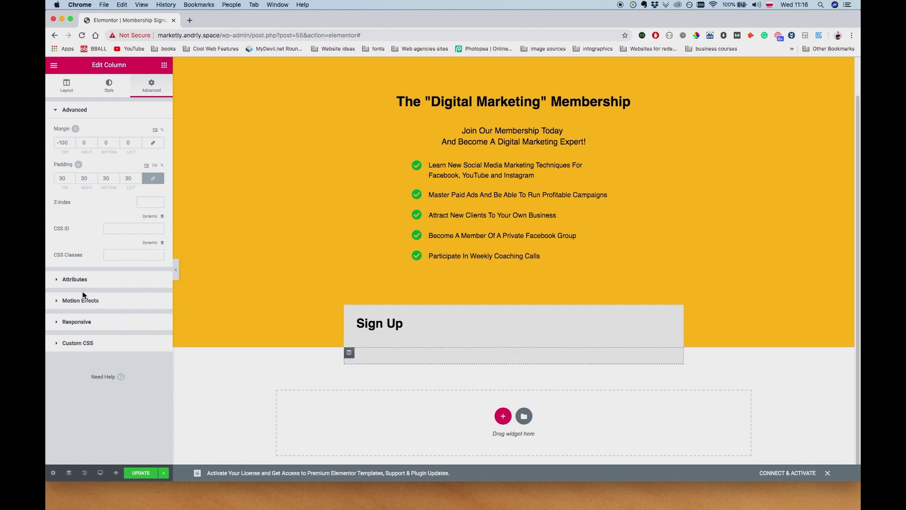
Add a box shadow to the Sign Up column with a blur of 27 and a more transparent colour
left_click(108, 88)
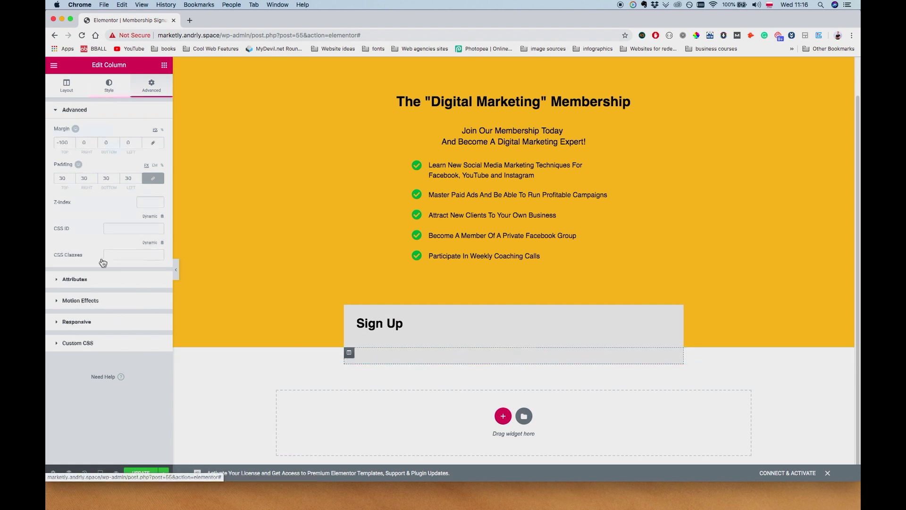
left_click(85, 323)
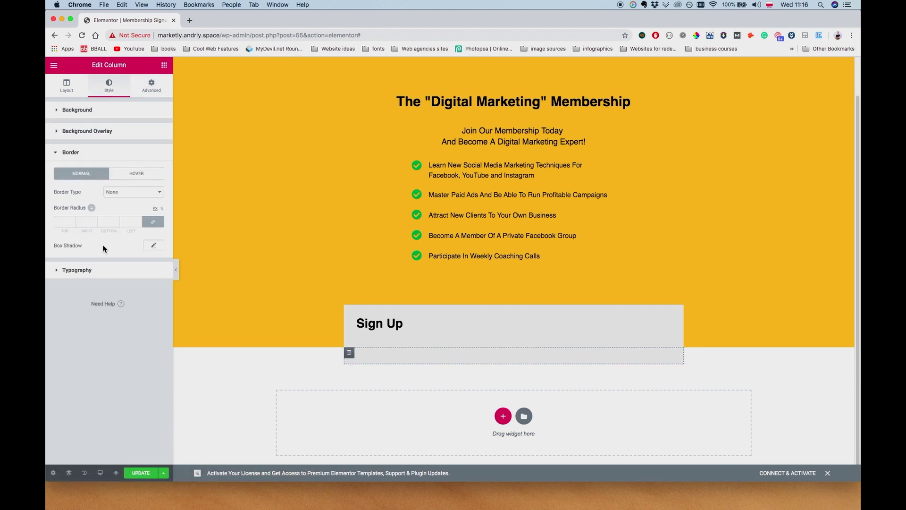
left_click(154, 245)
double_click(147, 333)
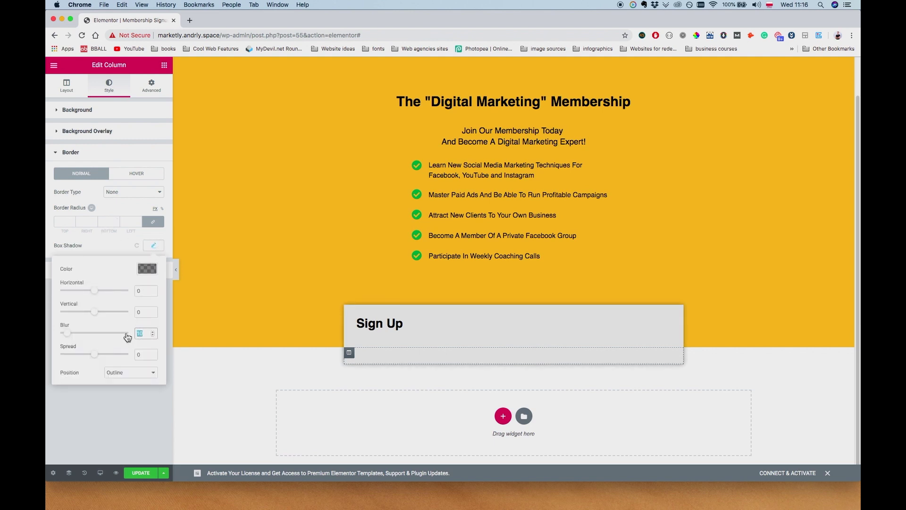
type("27")
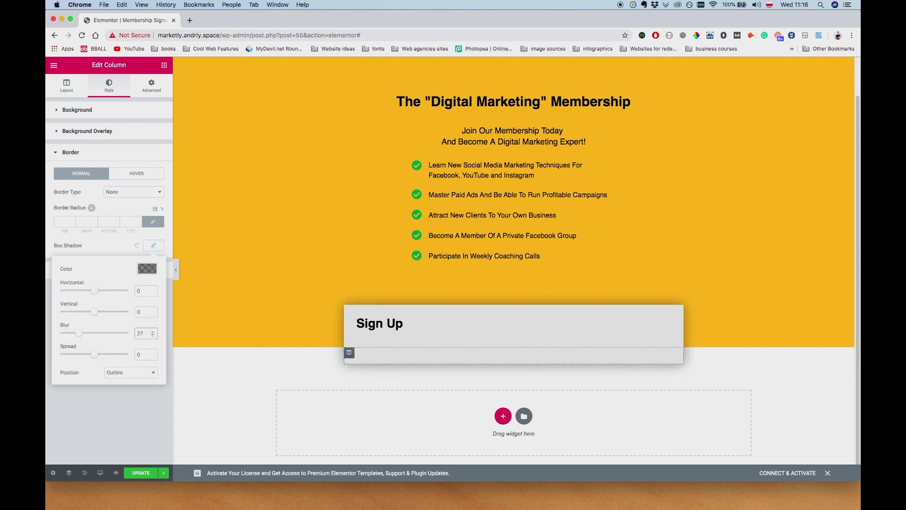
left_click(147, 270)
left_click_drag(151, 331, 151, 350)
left_click(121, 246)
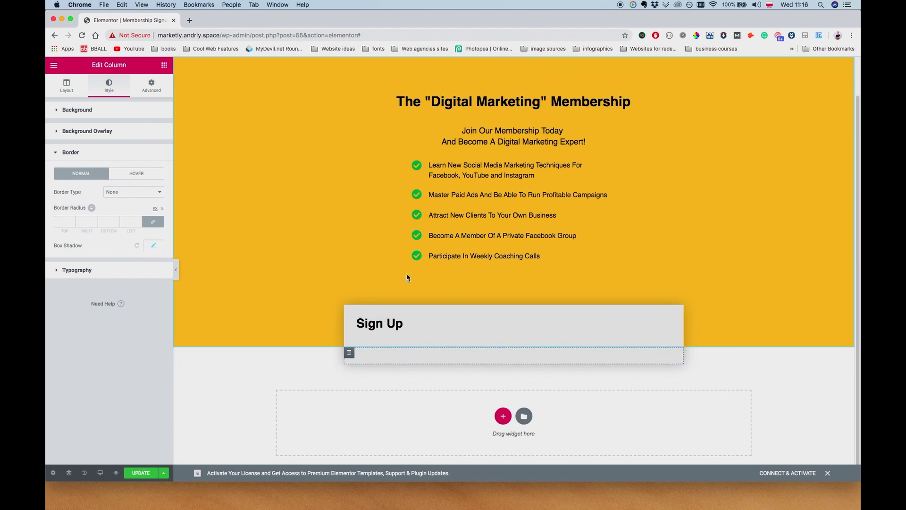
Set the Sign Up column's border radius to 5 px on all corners and update the page
left_click(59, 223)
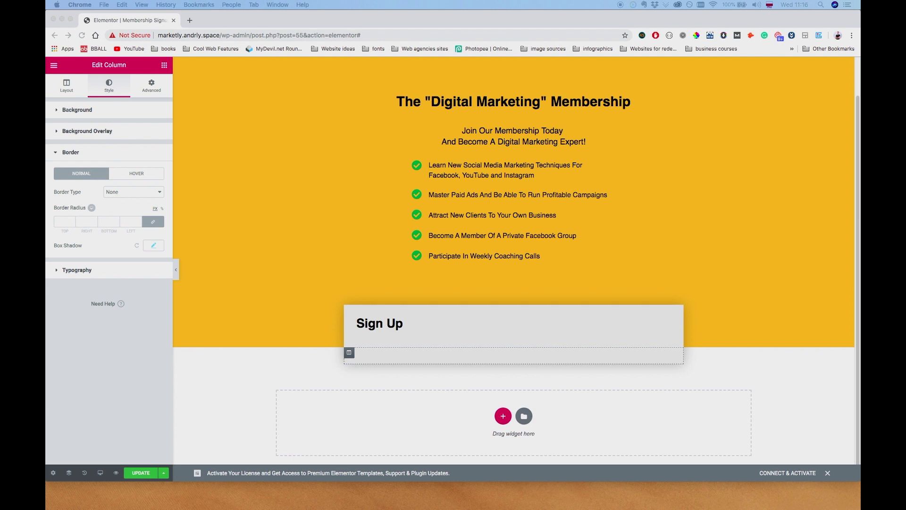
left_click(55, 221)
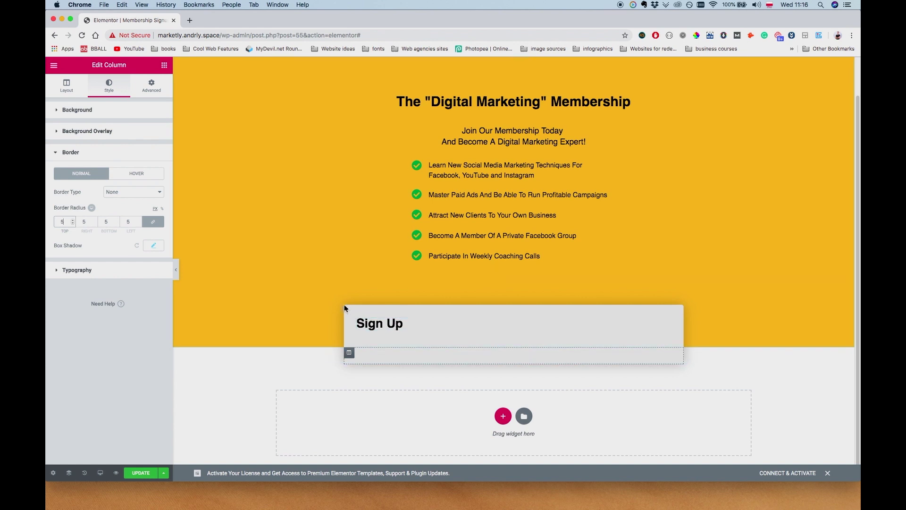
left_click(141, 473)
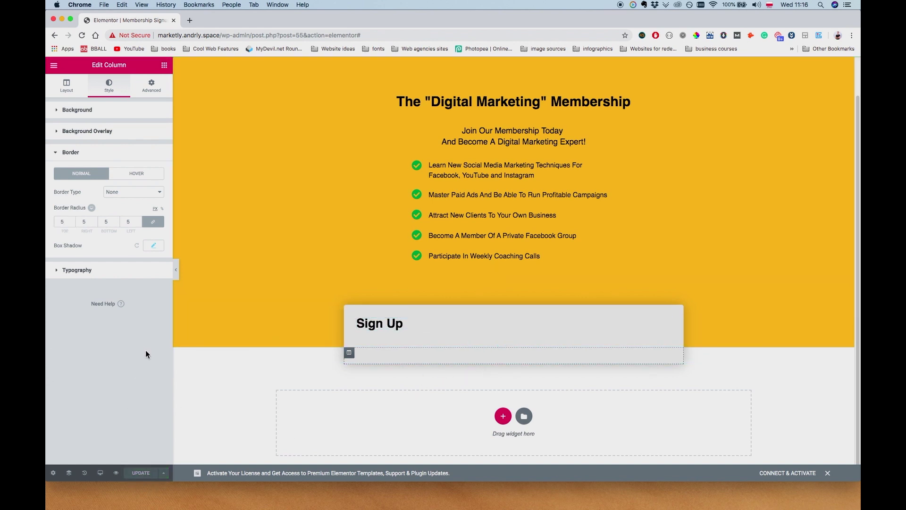
Add a Heading widget directly below "Sign Up" in the column and set its HTML tag to div
left_click(165, 66)
left_click_drag(140, 146, 430, 328)
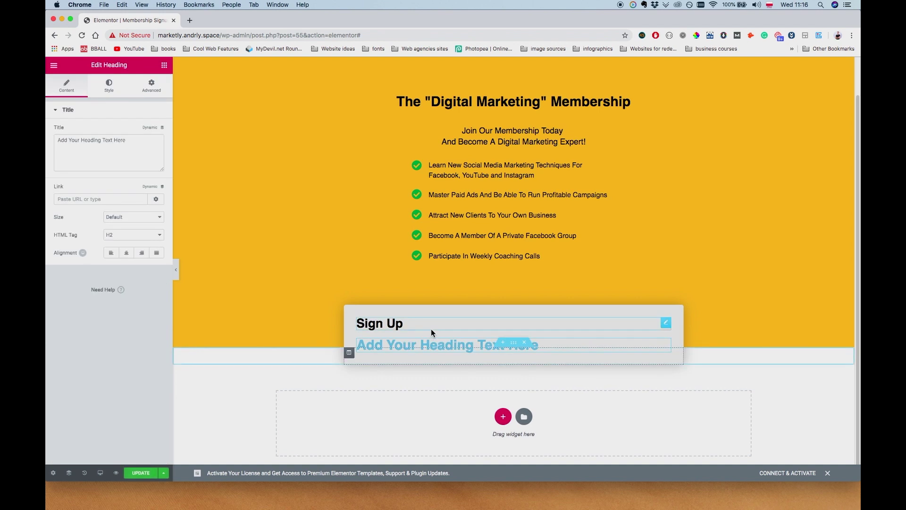
left_click(132, 234)
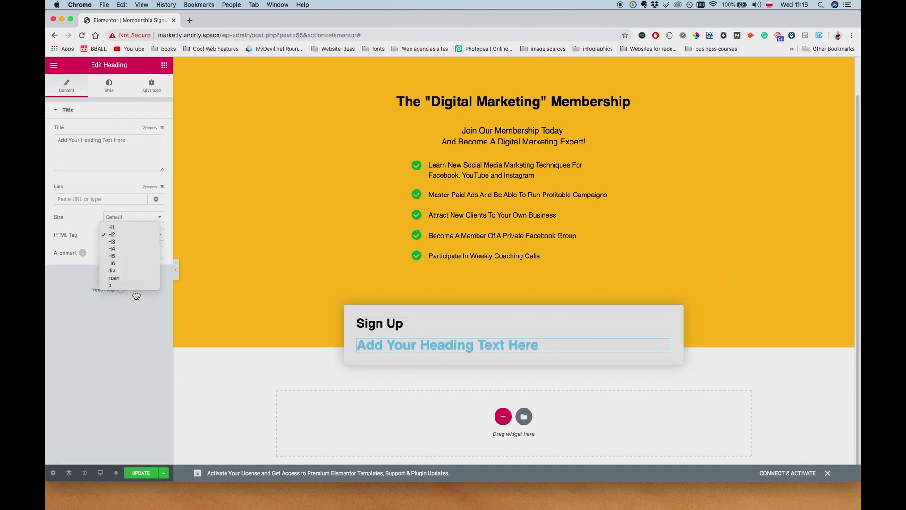
left_click(130, 272)
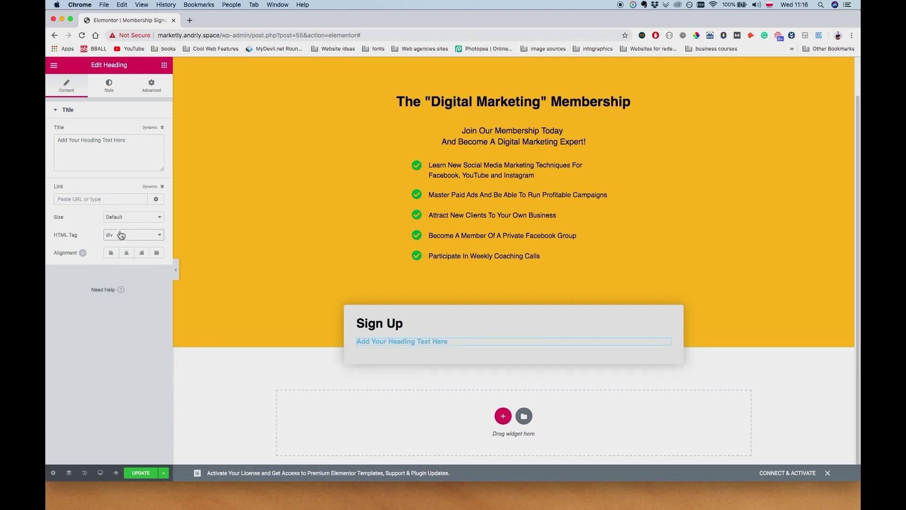
Style the new heading below "Sign Up" with black text (#000000) and a font weight of 400
left_click(108, 86)
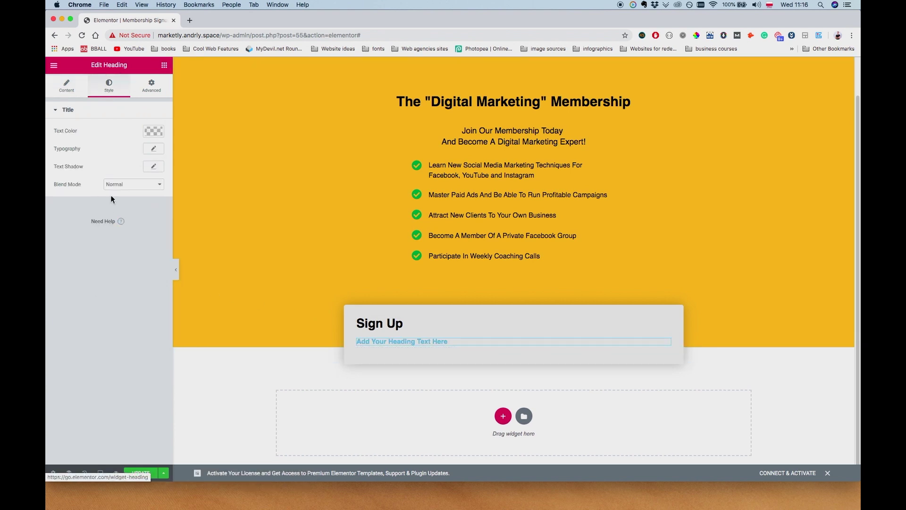
left_click(154, 131)
left_click(122, 236)
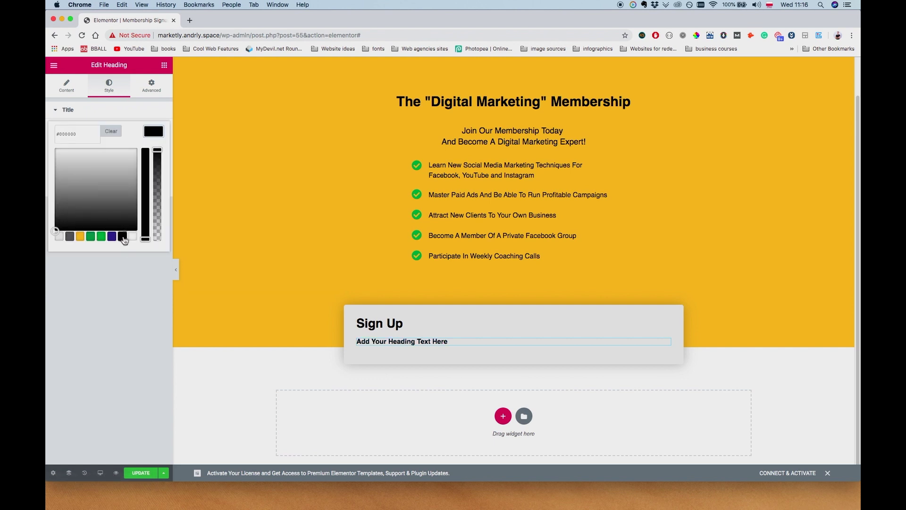
left_click(143, 121)
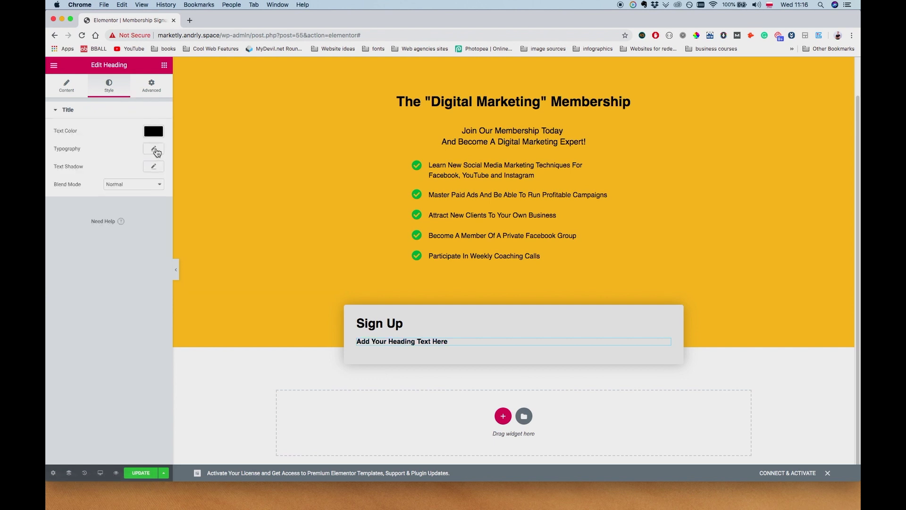
left_click(154, 149)
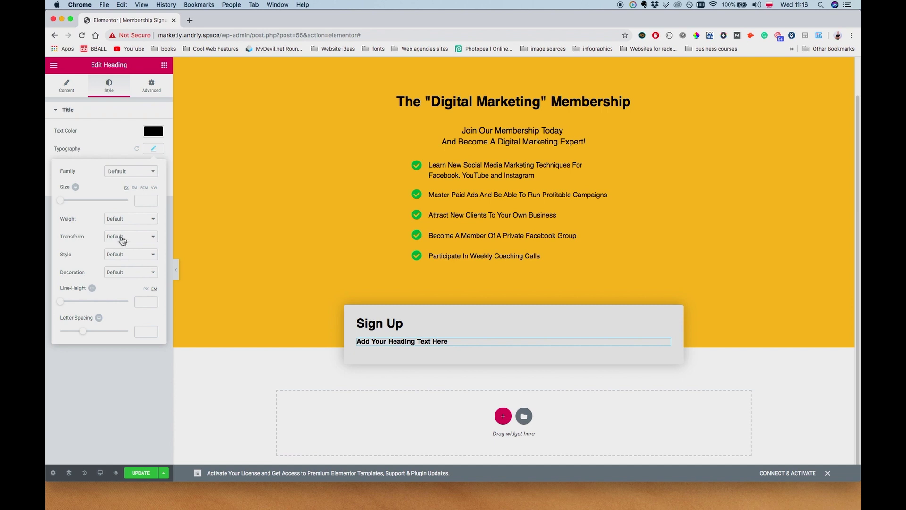
left_click(131, 220)
left_click(132, 178)
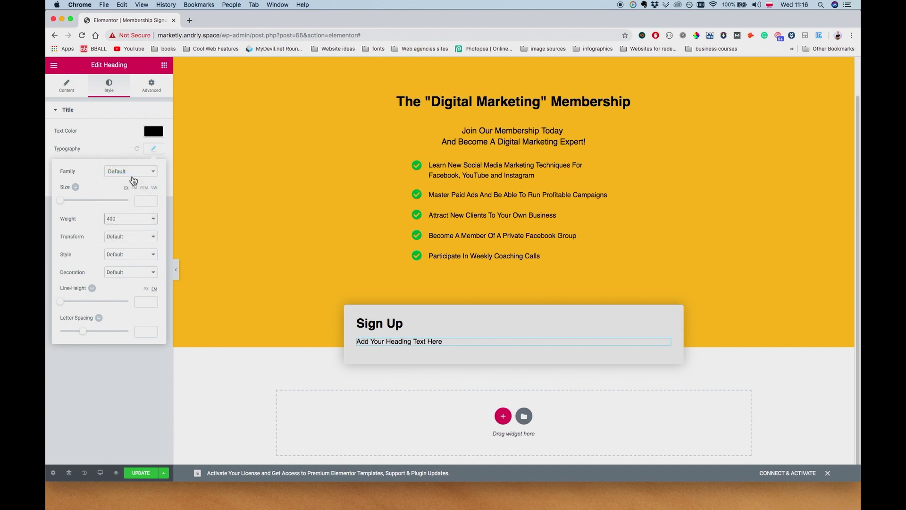
left_click(666, 345)
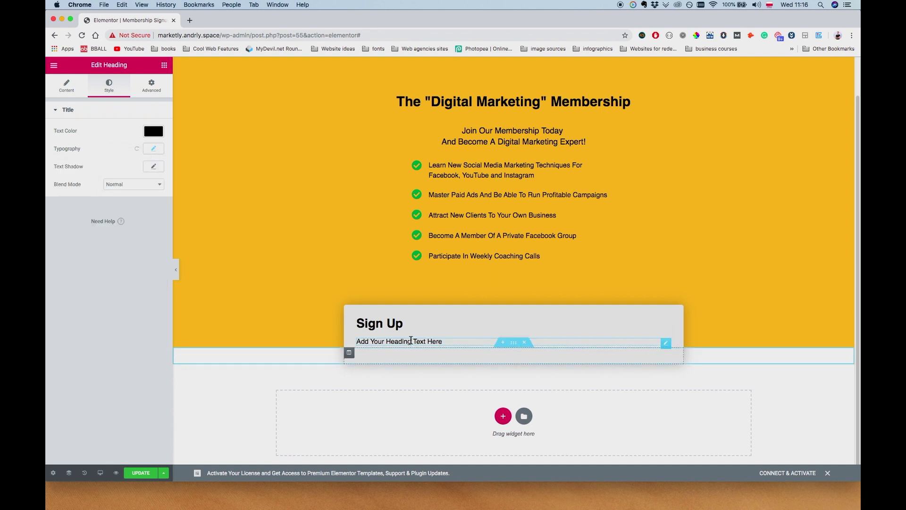
Open the site's WordPress admin in a new browser tab and check the membership's terms in the MemberPress memberships list
left_click(190, 20)
left_click(128, 20)
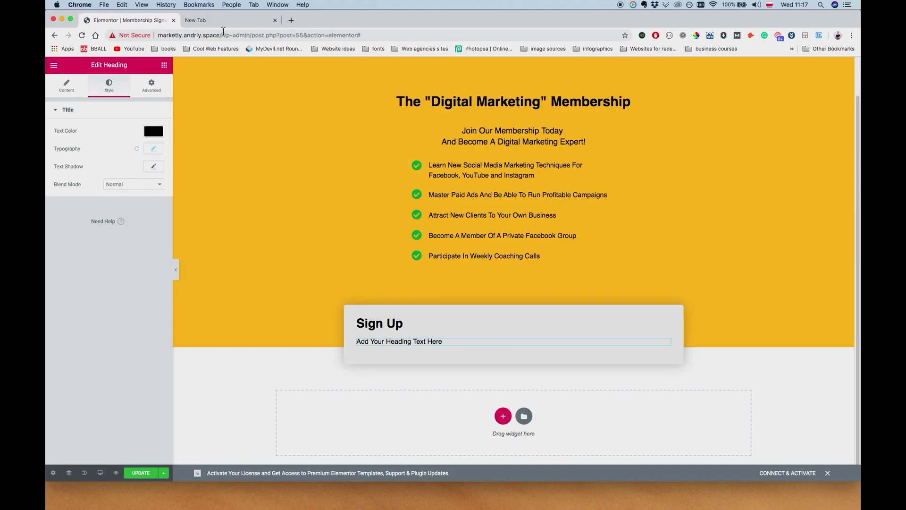
left_click(195, 21)
type("m")
key("Return")
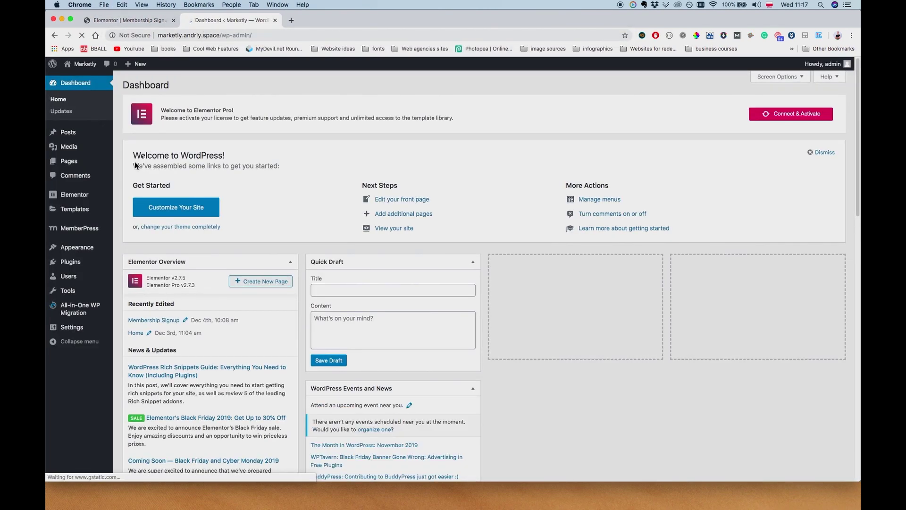
mouse_move(90, 230)
left_click(147, 233)
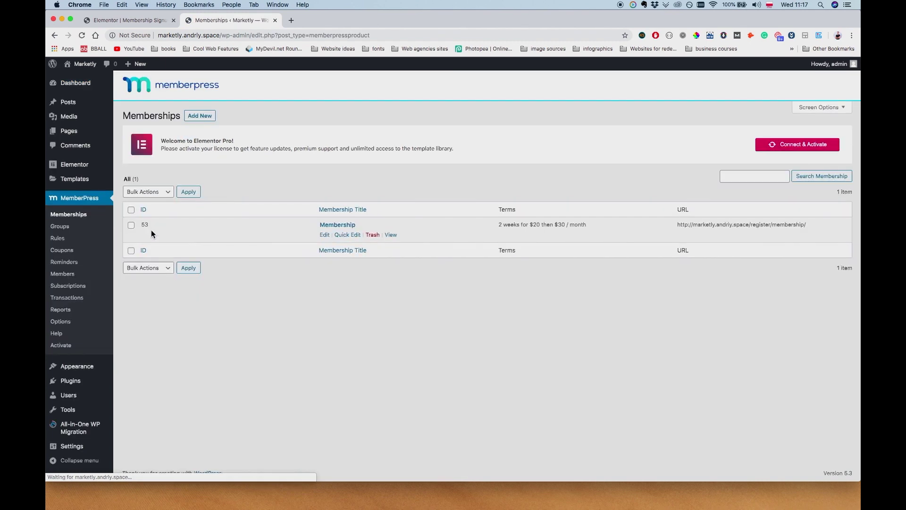
left_click_drag(499, 224, 589, 226)
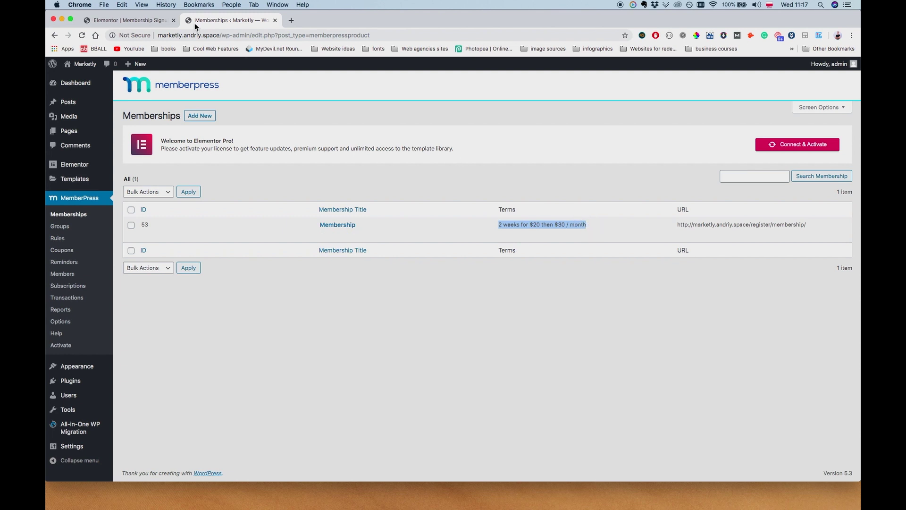
Set the text of the heading below "Sign Up" to "$20 For The First 2 Weeks, Then $30/Month" and update the page
left_click(127, 21)
left_click(463, 341)
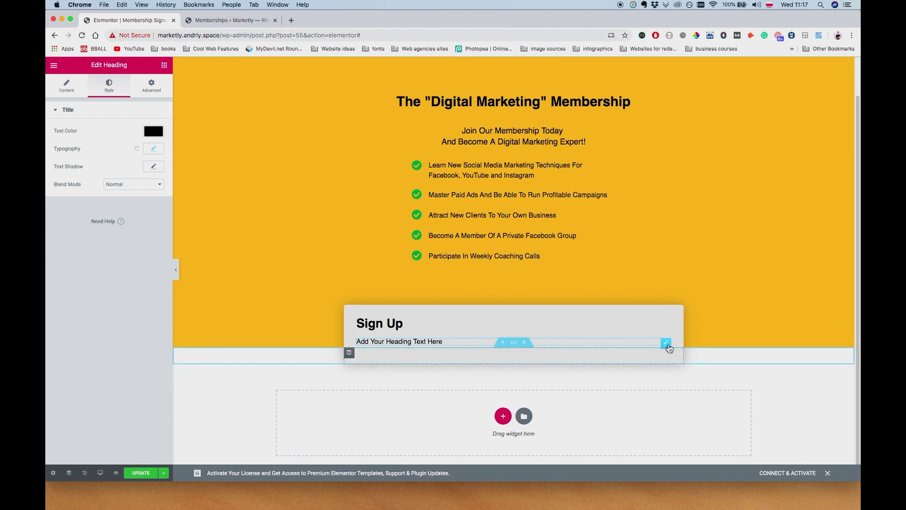
left_click(67, 85)
key("super+a")
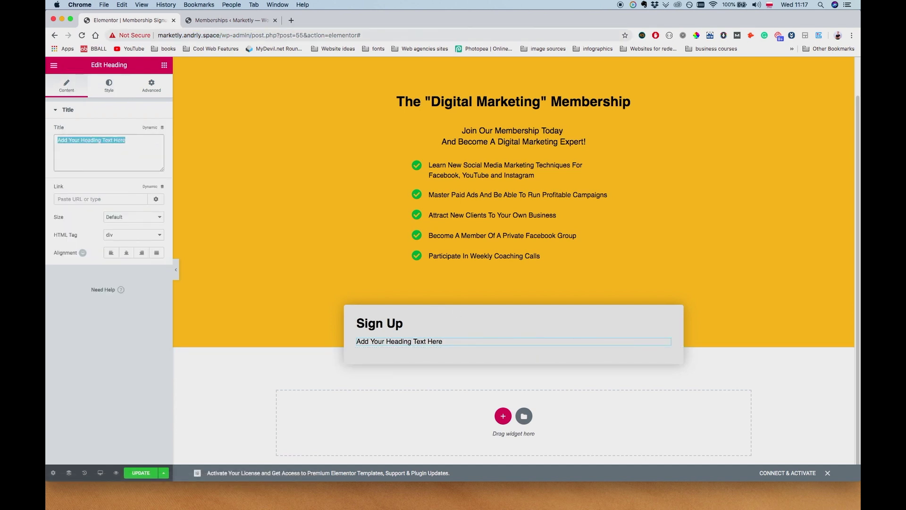
type("$")
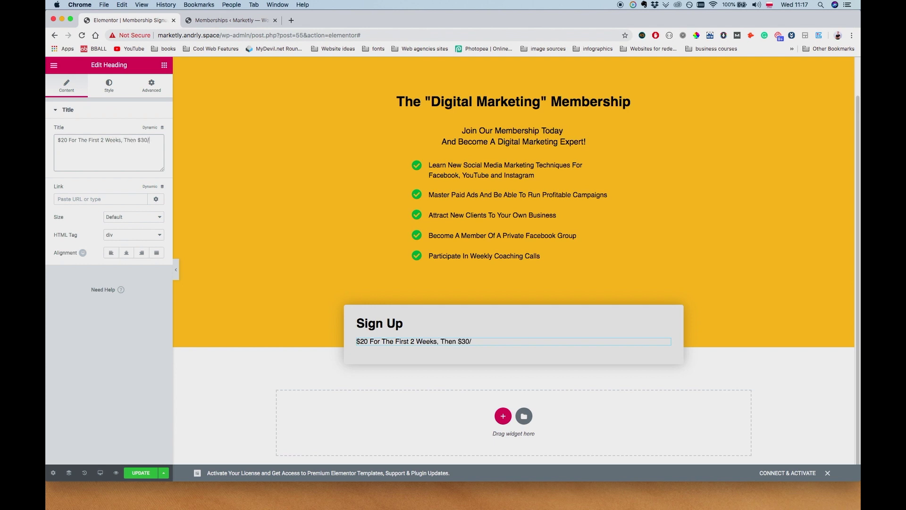
type("nth")
left_click(72, 149)
key("BackSpace")
type("M")
left_click(137, 472)
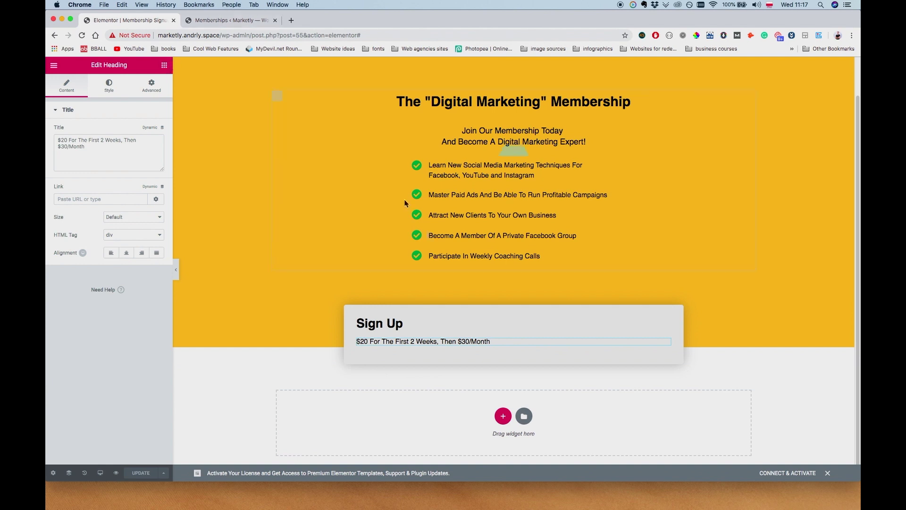
Open the membership for editing in MemberPress and copy its registration form shortcode for use on any other page
left_click(221, 21)
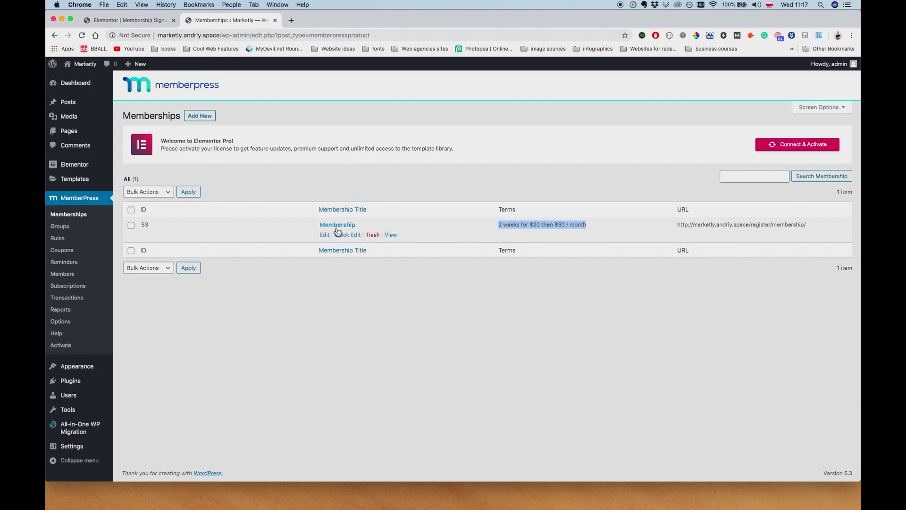
left_click(328, 231)
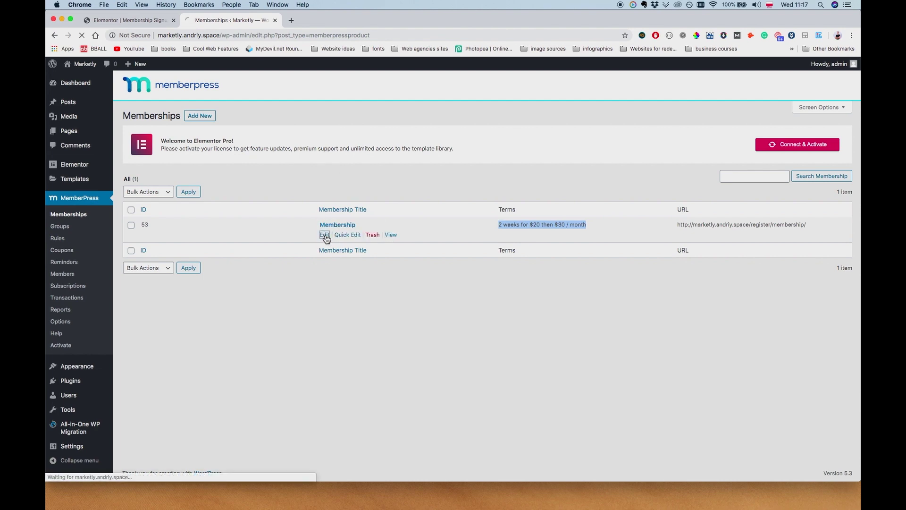
scroll(363, 243, "down", 10)
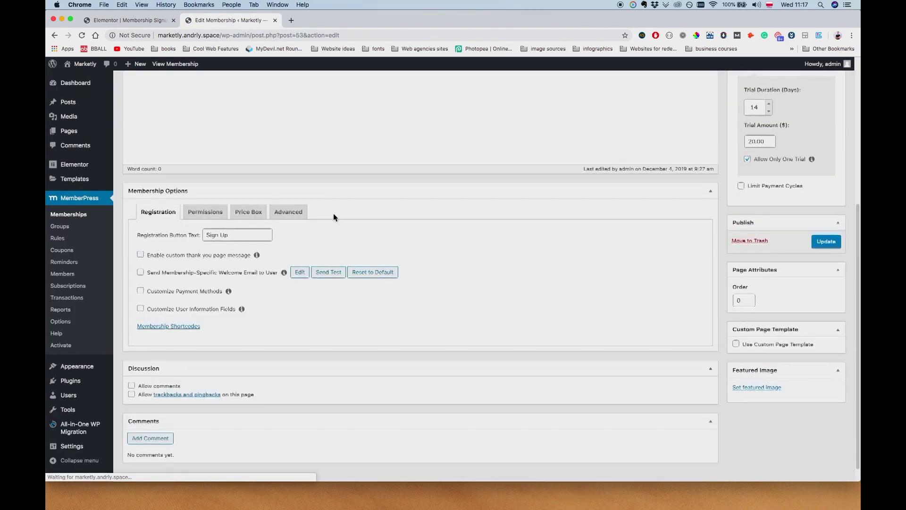
left_click(180, 312)
scroll(236, 297, "down", 3)
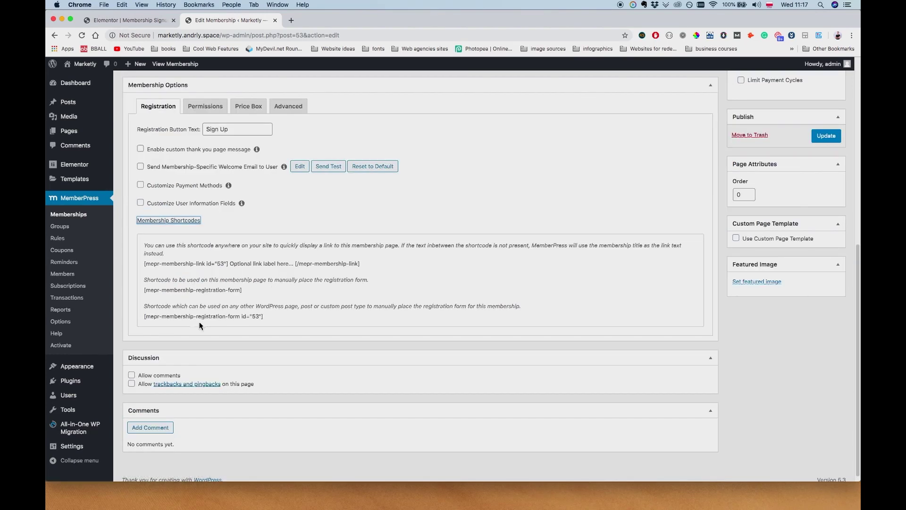
left_click(143, 318)
left_click_drag(143, 318, 264, 320)
key("cmd+c")
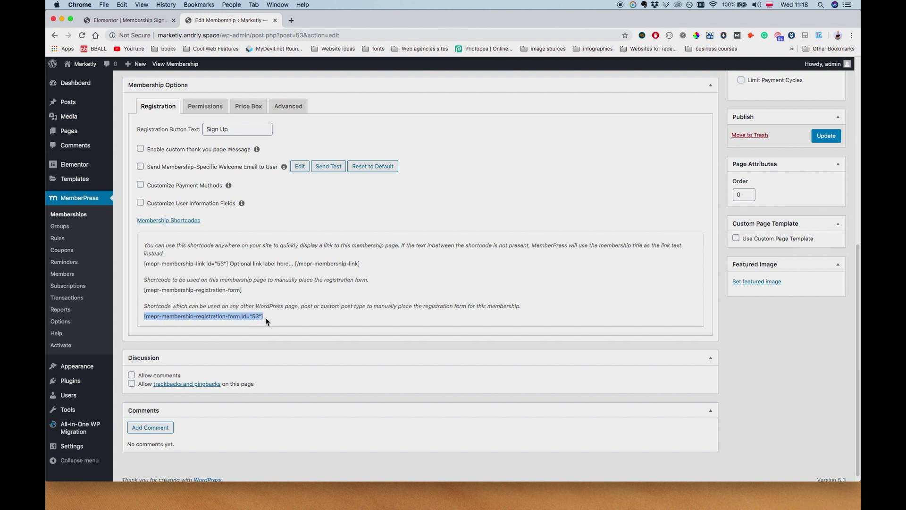
Add a Shortcode widget below the pricing heading in the Sign Up box and apply the shortcode [mepr-membership-registration-form id="53"]
left_click(140, 19)
left_click(144, 373)
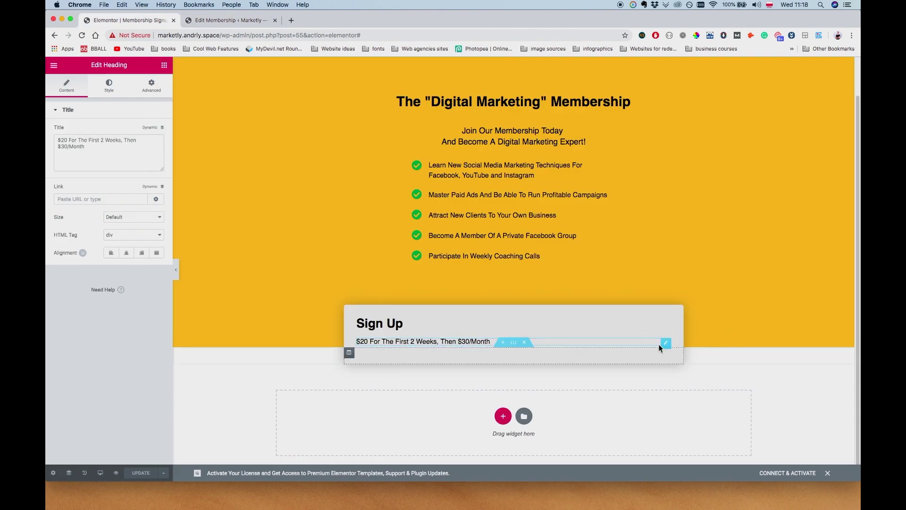
left_click(165, 66)
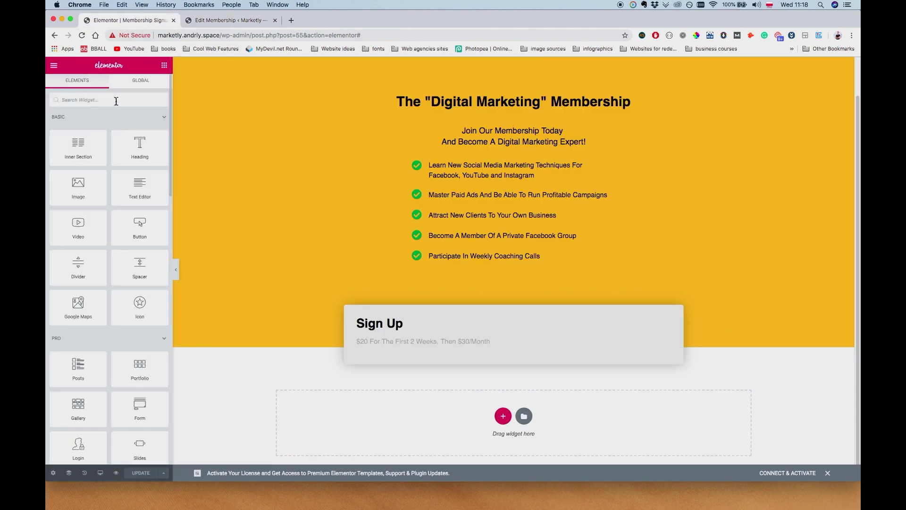
type("short")
left_click_drag(78, 127, 496, 350)
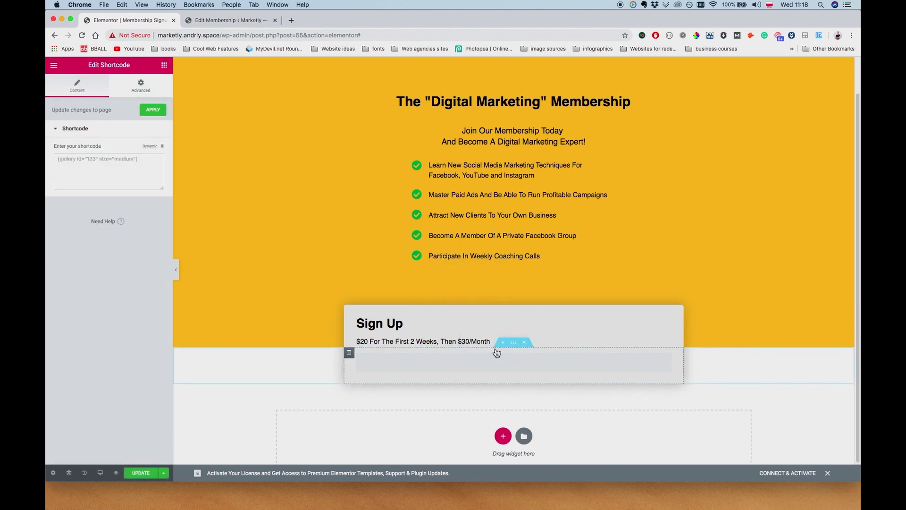
left_click(143, 155)
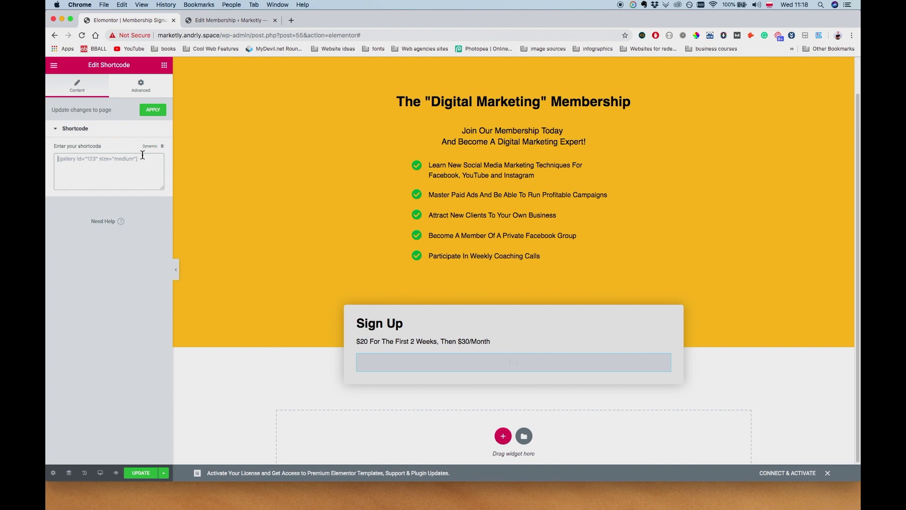
key("cmd+v")
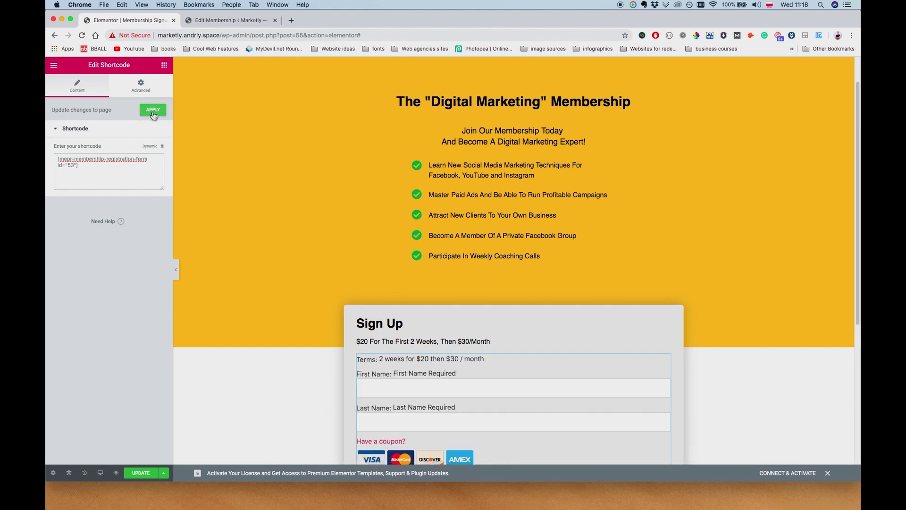
left_click(154, 113)
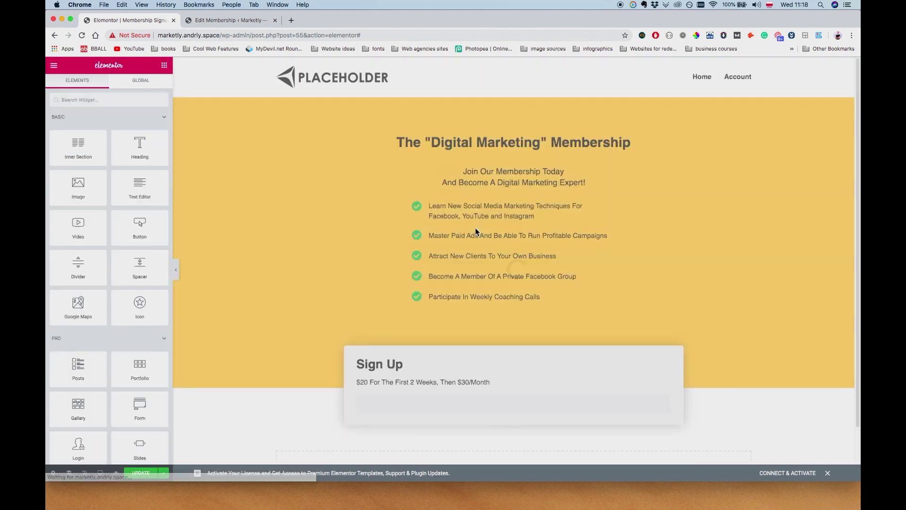
scroll(463, 302, "down", 6)
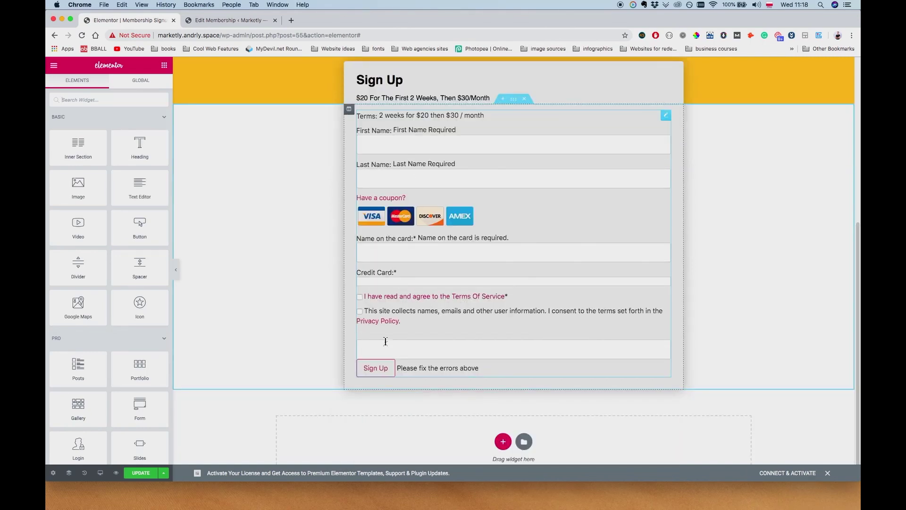
scroll(431, 313, "up", 1)
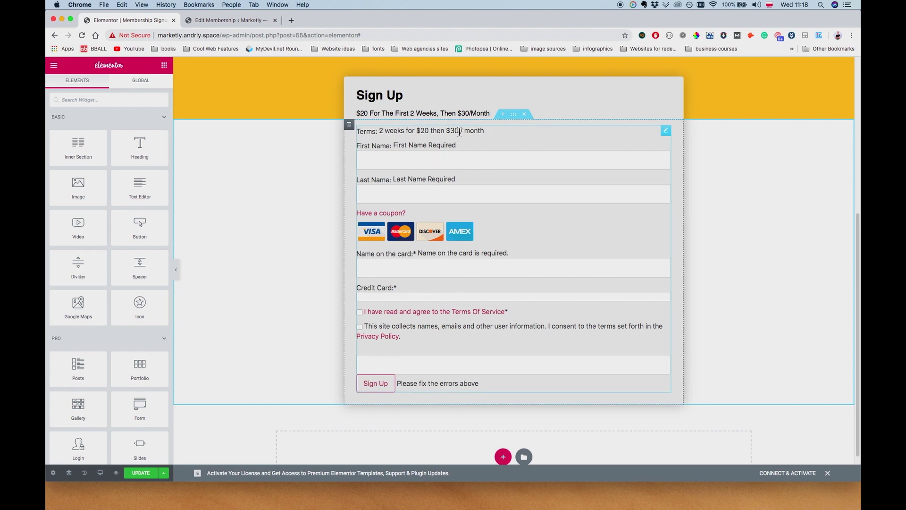
Return to the membership's edit page and look through its terms and registration options for the terms display setting
left_click(210, 20)
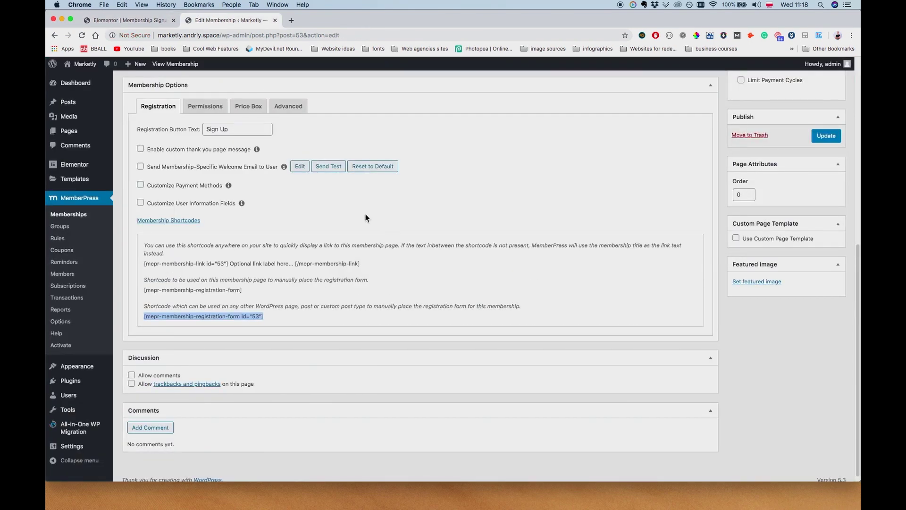
left_click(474, 215)
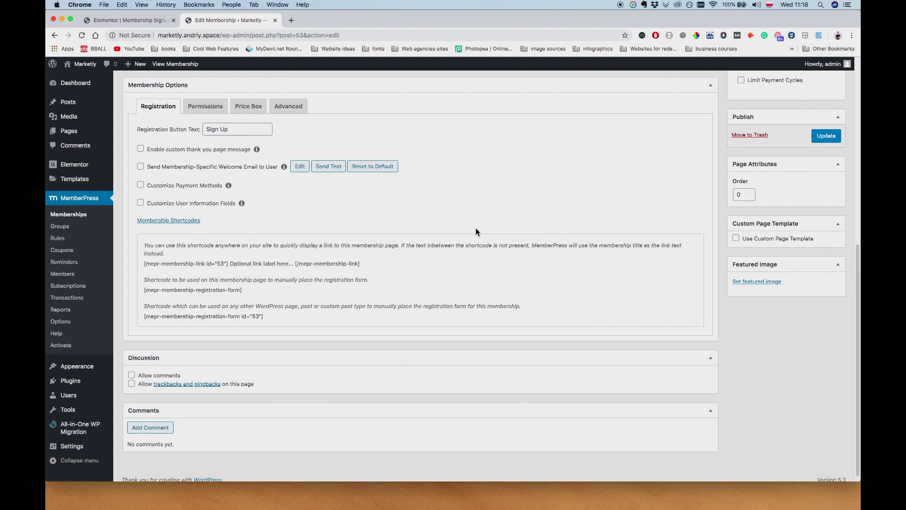
scroll(231, 278, "up", 5)
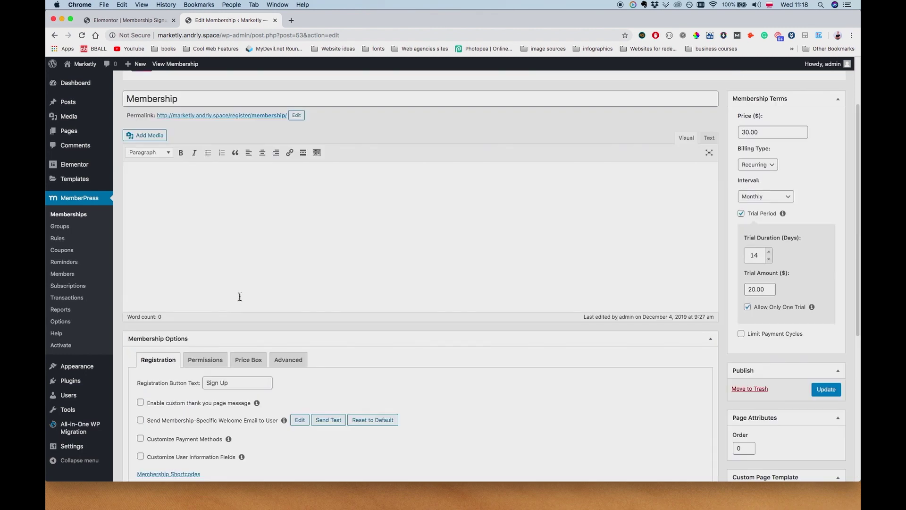
scroll(240, 294, "down", 2)
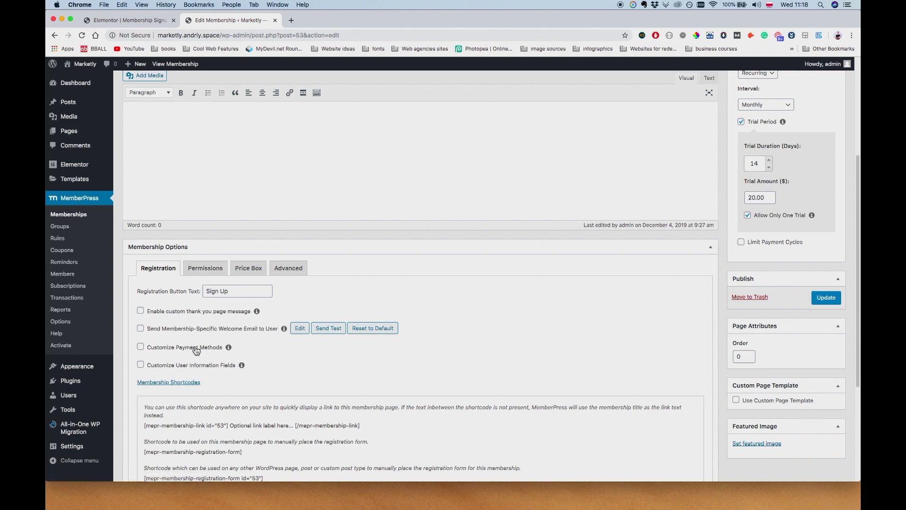
scroll(197, 359, "up", 3)
scroll(227, 241, "down", 2)
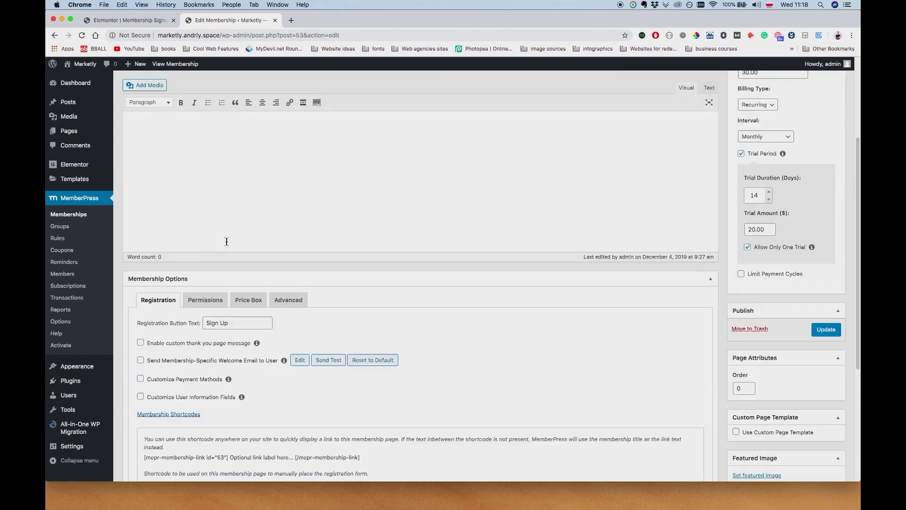
scroll(227, 241, "down", 3)
scroll(207, 250, "down", 2)
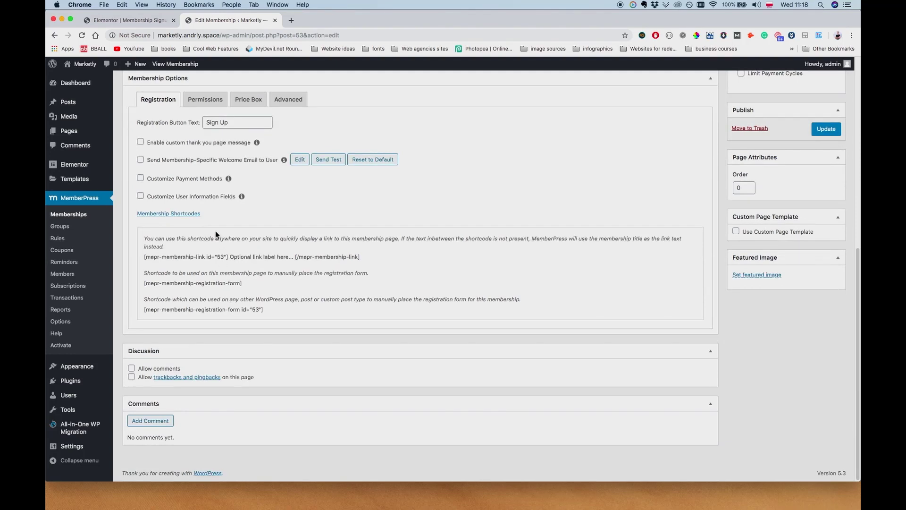
scroll(217, 238, "up", 1)
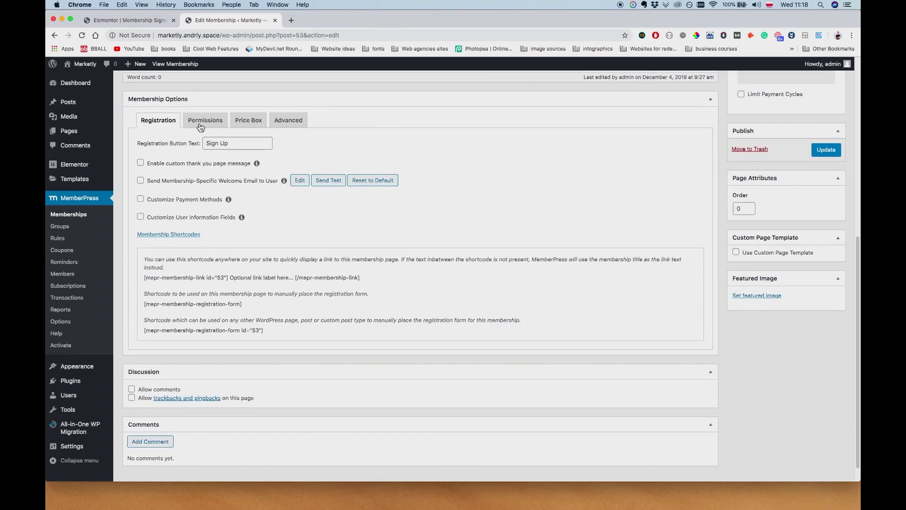
Examine the membership's Permissions, Advanced and Price Box options for a setting that controls the displayed terms
left_click(200, 123)
left_click(303, 141)
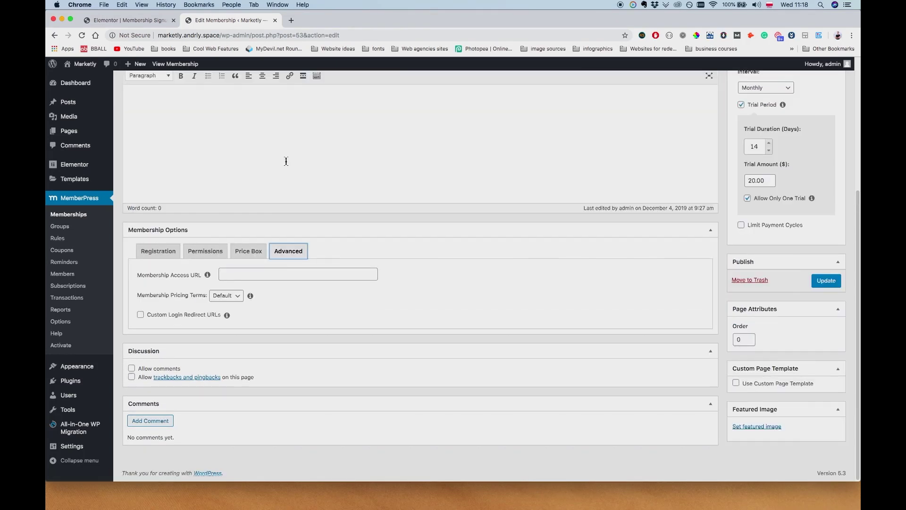
left_click(255, 253)
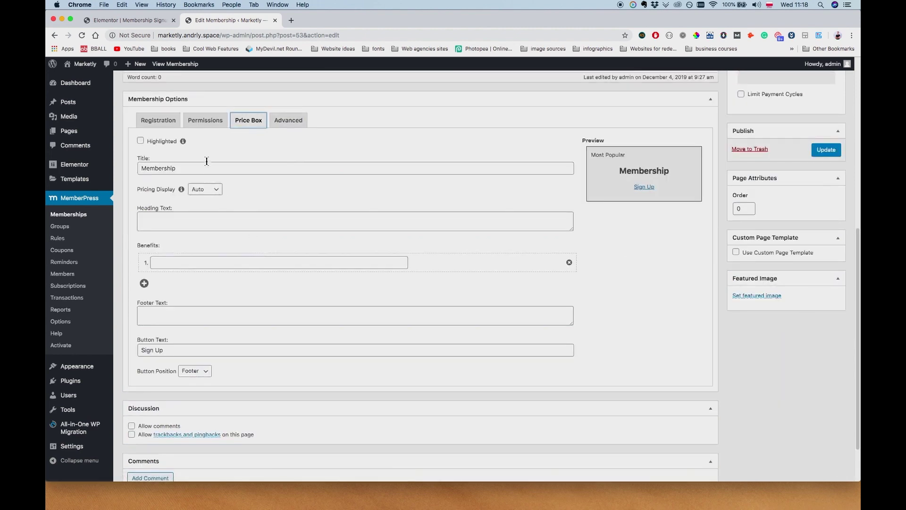
left_click(205, 123)
left_click(171, 122)
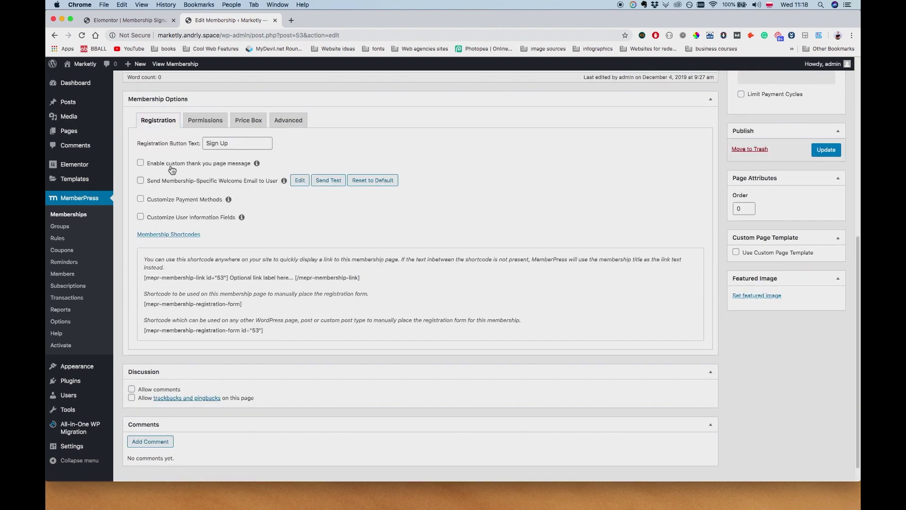
Search the membership's edit page for the word "Terms"
scroll(231, 272, "up", 10)
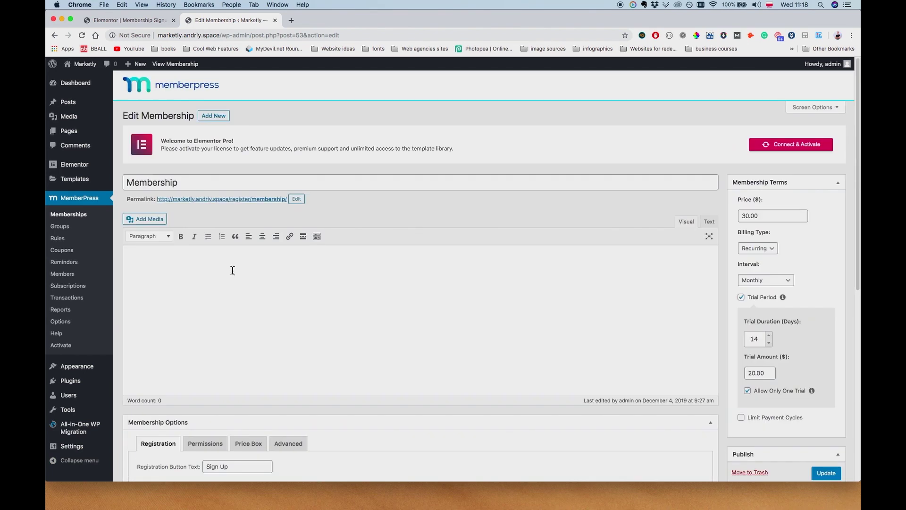
key("super+f")
type("Terms")
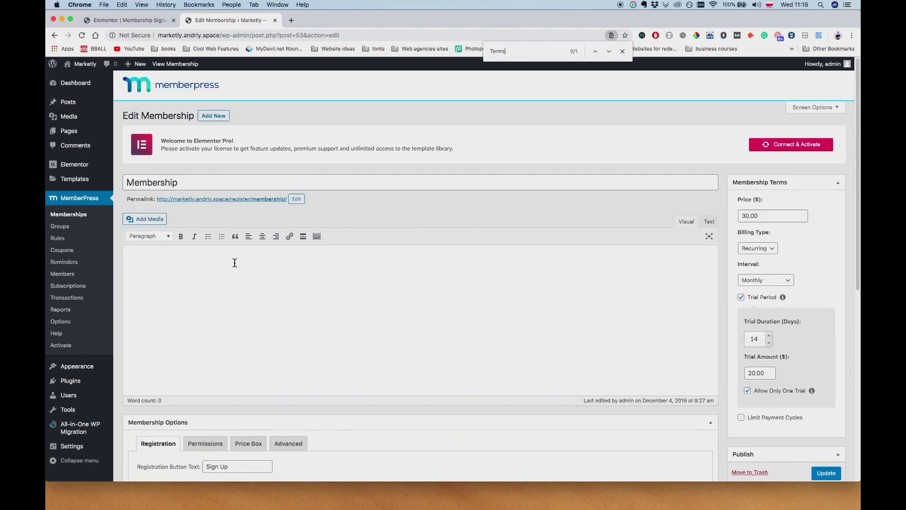
scroll(318, 269, "down", 8)
scroll(326, 267, "up", 8)
scroll(329, 269, "down", 5)
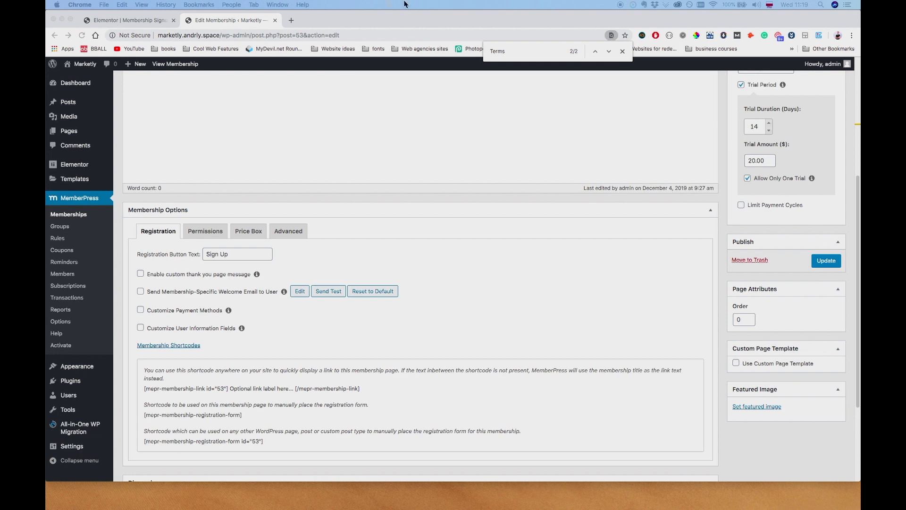
Search Google for "memberpress custom terms" in a new browser tab
left_click(288, 22)
type("memberpress ")
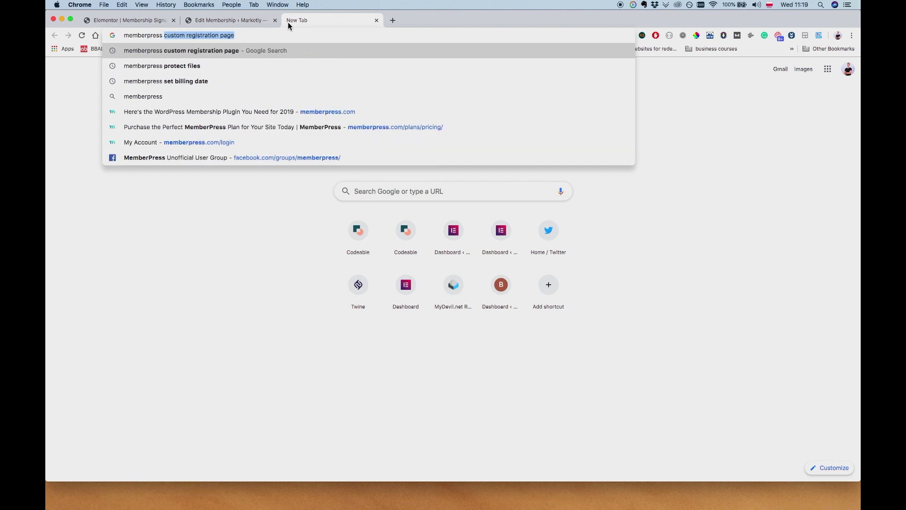
type("custom temrs")
key("BackSpace")
key("BackSpace")
key("BackSpace")
type("rms")
key("Return")
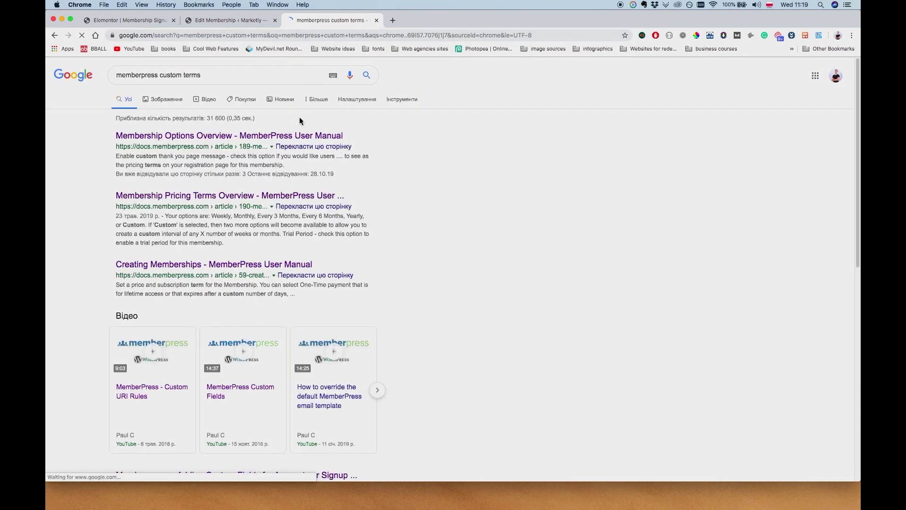
Open the "Membership Options Overview" article of the MemberPress User Manual and find "pricing terms" in it
left_click(229, 138)
key("super+f")
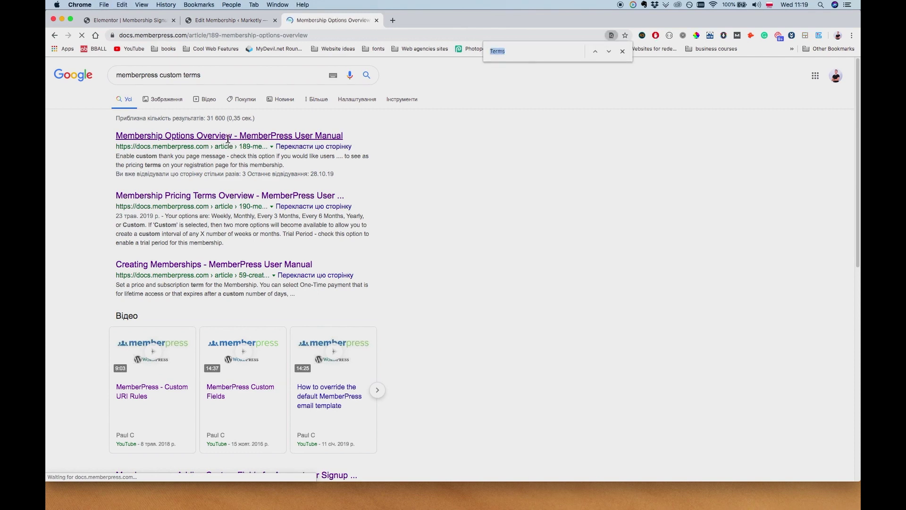
type("pricing")
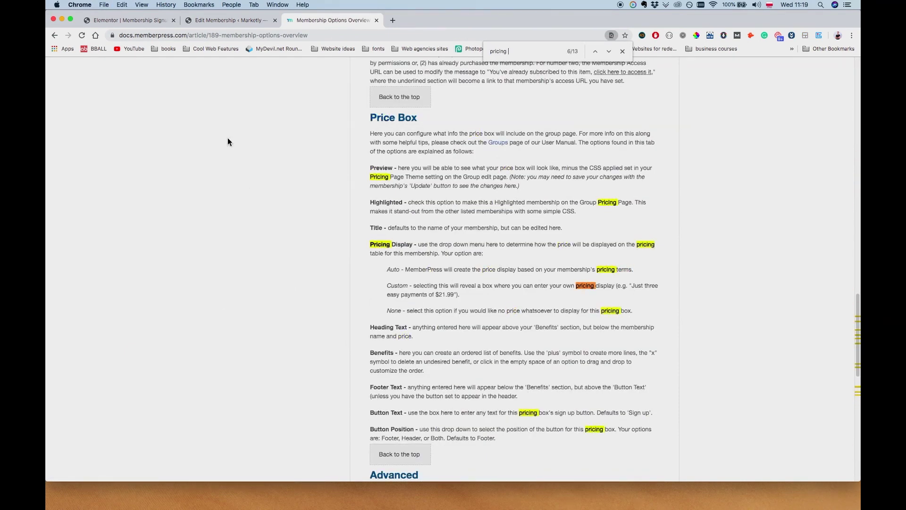
type(" terms")
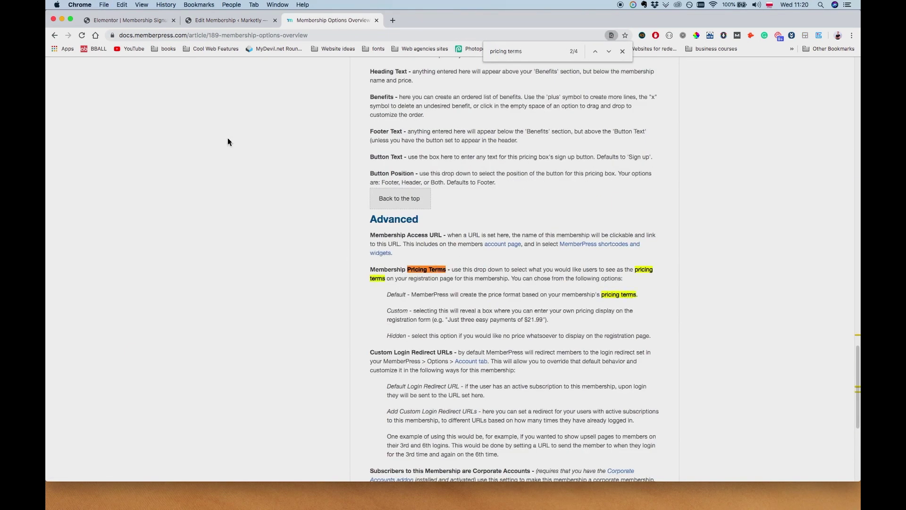
Set the membership's pricing terms to Hidden in its advanced options, update the membership and reload the signup page in Elementor
left_click(222, 17)
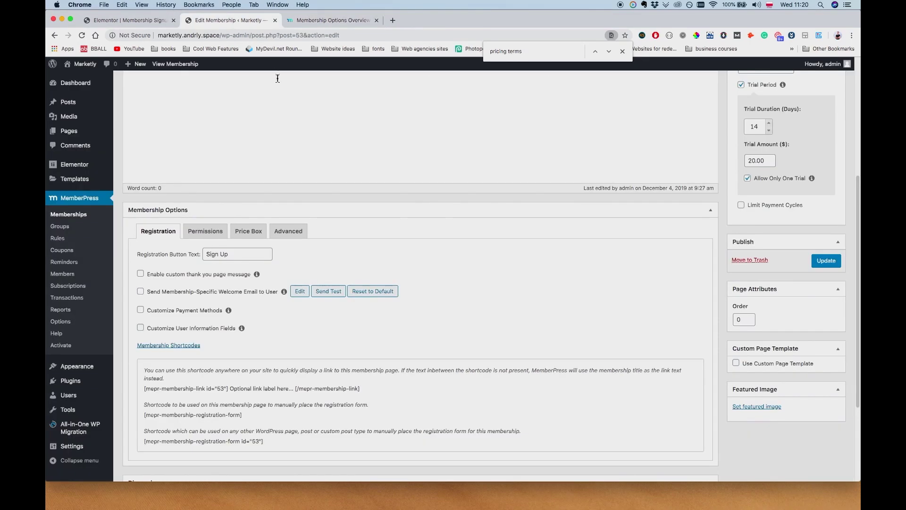
left_click(286, 234)
left_click(361, 314)
left_click(226, 295)
left_click(224, 303)
scroll(237, 286, "down", 1)
left_click(236, 284)
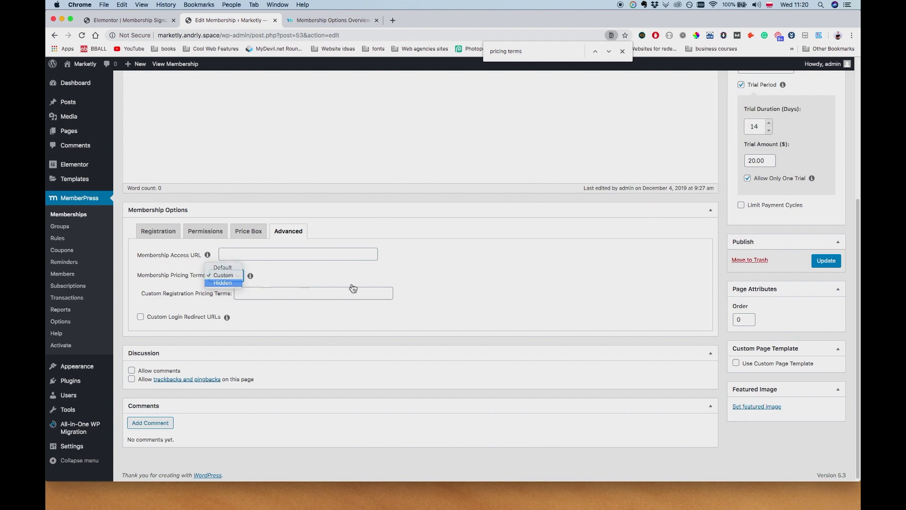
left_click(226, 284)
left_click(826, 281)
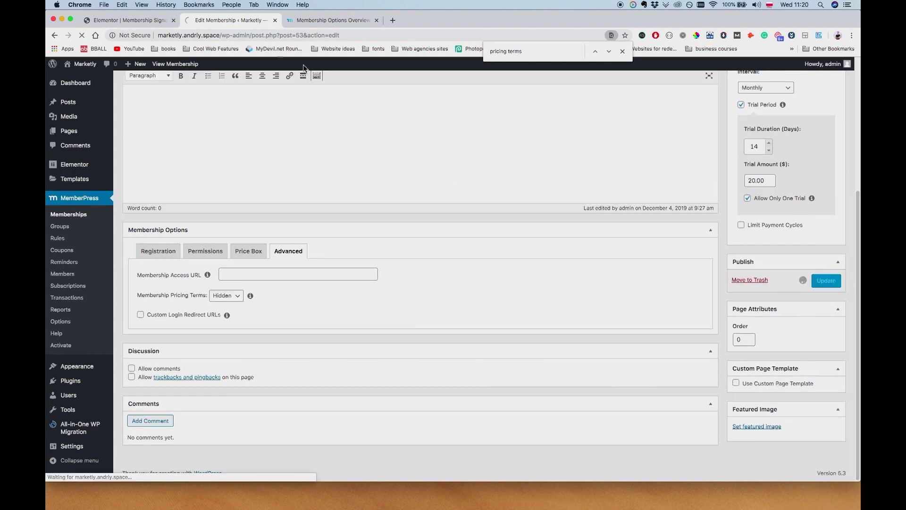
left_click(125, 22)
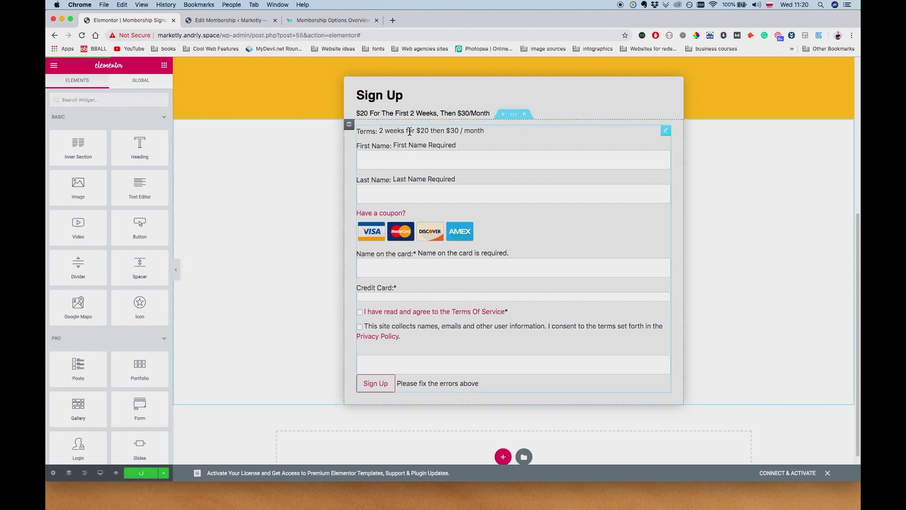
key("super+r")
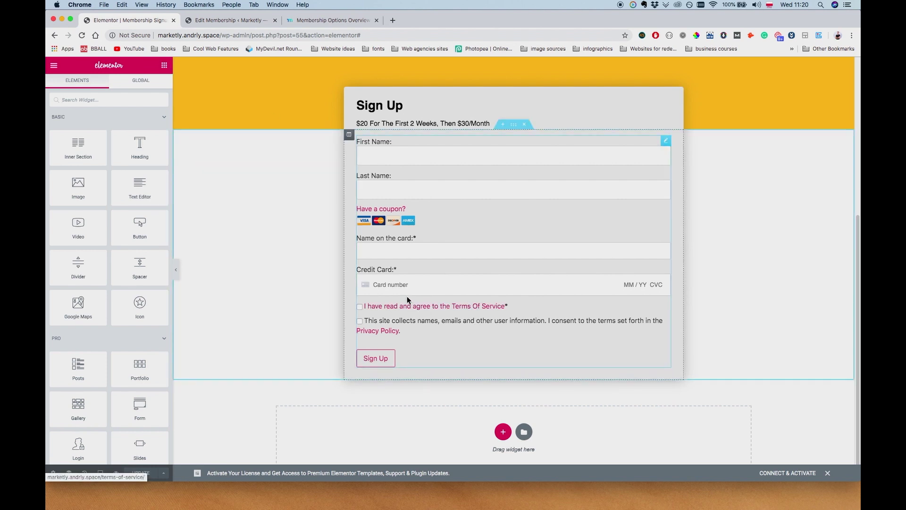
Open the Additional CSS section of the site's theme customizer from the membership edit page
left_click(205, 22)
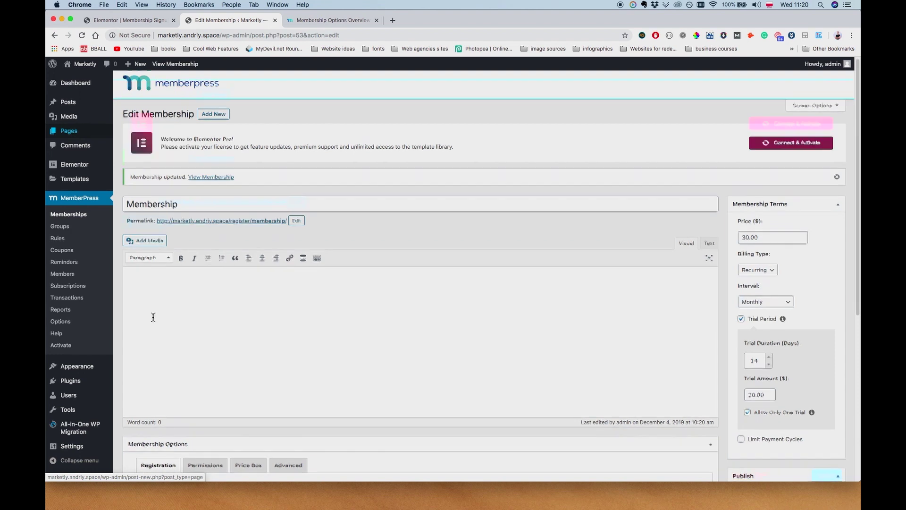
scroll(180, 350, "down", 3)
mouse_move(84, 371)
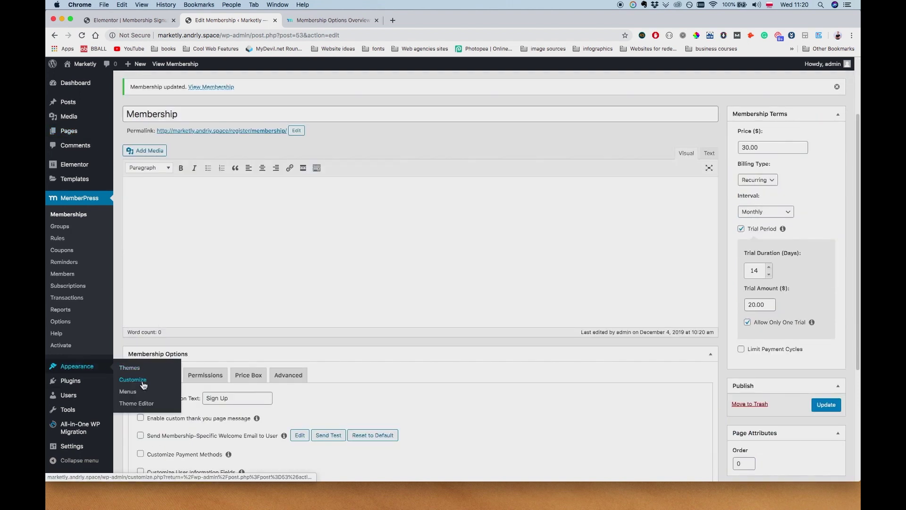
left_click(137, 380)
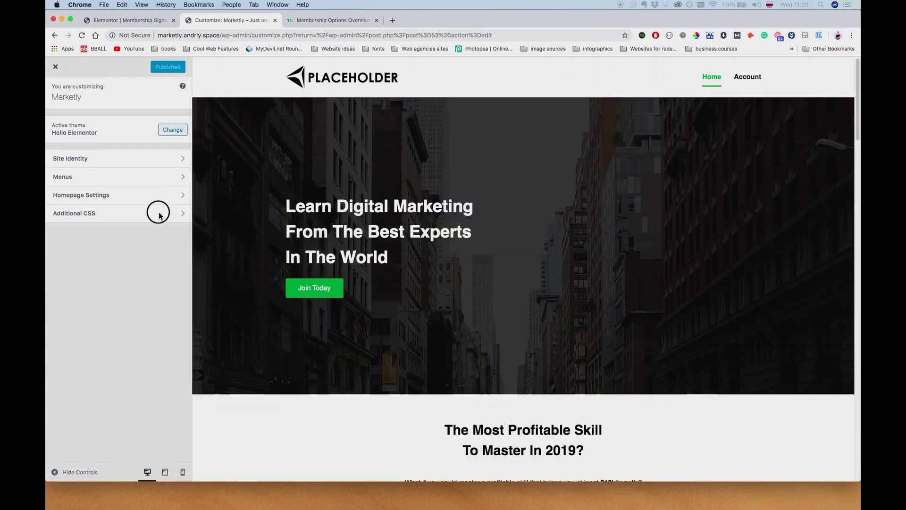
left_click(161, 218)
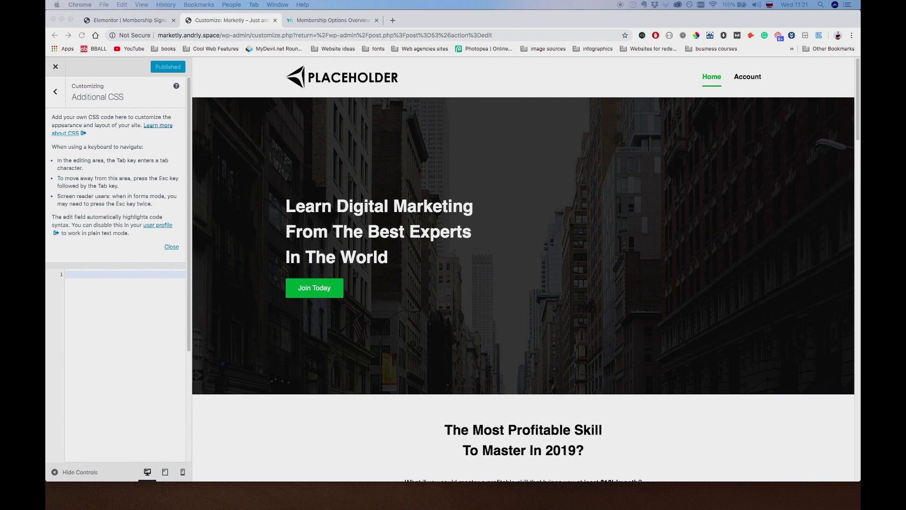
Add CSS that colors links and buttons #00a843, button hover, focus and active backgrounds #00822b, and text editor widgets #000, and review it
left_click(84, 321)
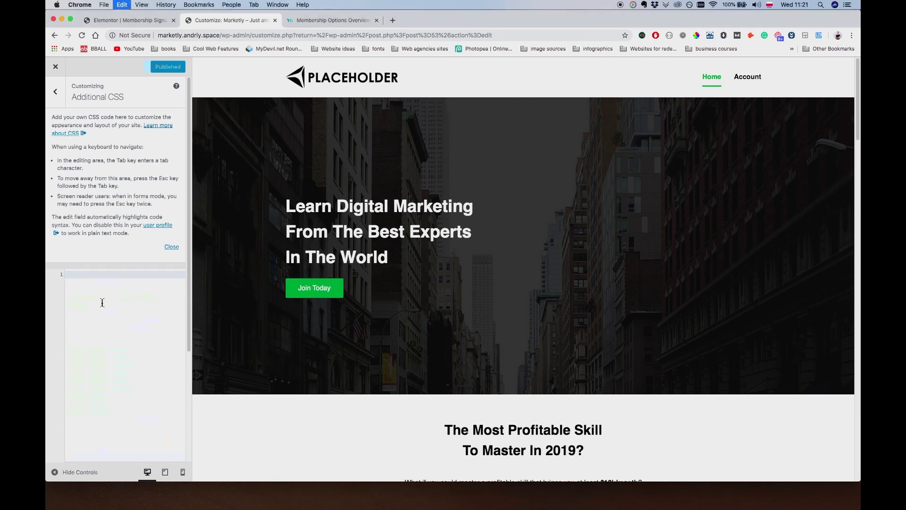
type("a {   color: #00a843; } [type=button], [type=submit], button {     color: #fff;     background-color: #00a843;     border-color: #00a843; }  [type=button]:hover, [type=button]:focus, [type=button]:active, [type=submit]:hover, [type=submit]:focus, [type=submit]:active, button:hover, button:focus, button:active {     background-color: #00822b; }  .elementor-widget-text-editor {   color: #000; }")
scroll(135, 286, "down", 4)
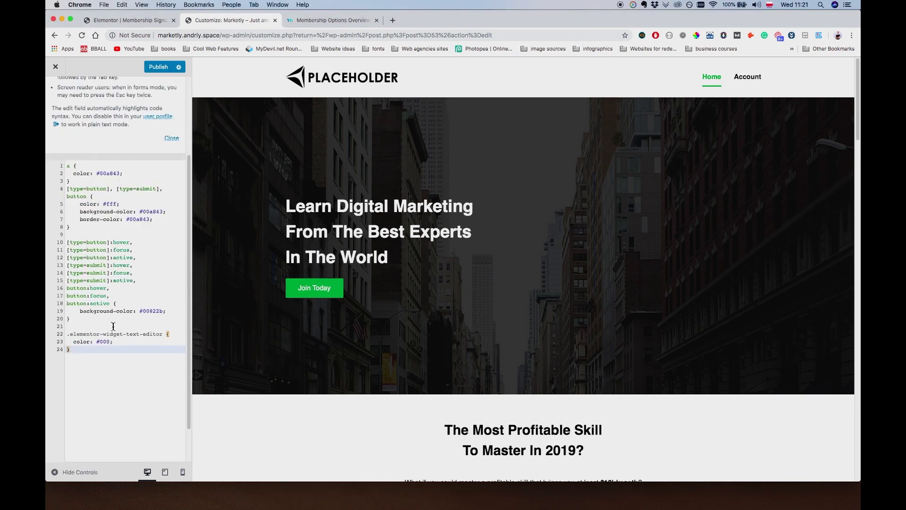
mouse_move(96, 198)
left_mouse_down()
mouse_move(123, 198)
mouse_move(97, 196)
left_mouse_up()
left_click(119, 197)
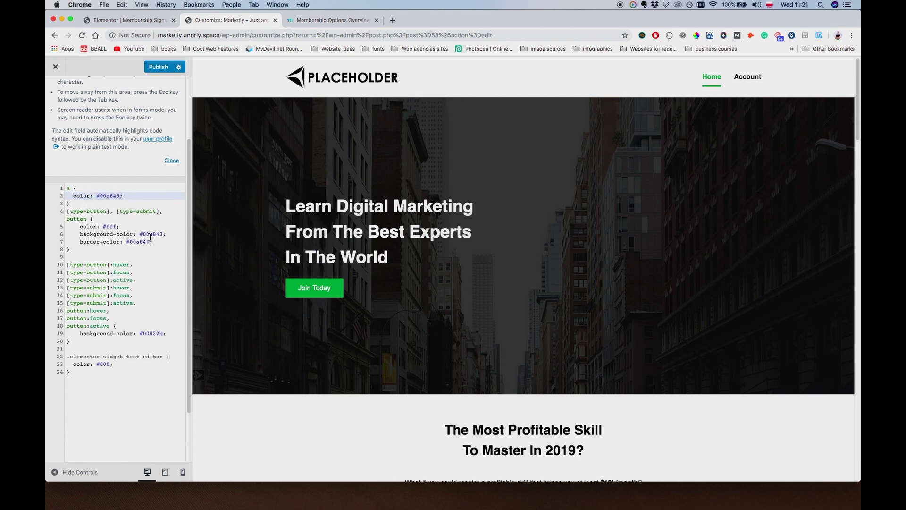
left_click_drag(140, 234, 160, 242)
left_click(164, 258)
left_click_drag(110, 326, 73, 262)
left_click(130, 318)
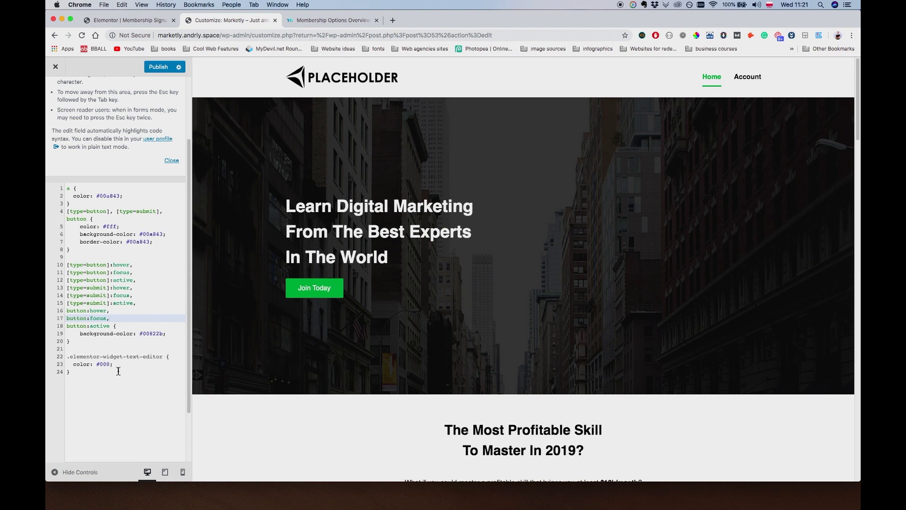
Copy the dark green from Elementor's color picker palette and set the CSS button hover background color to #009349
left_click(146, 26)
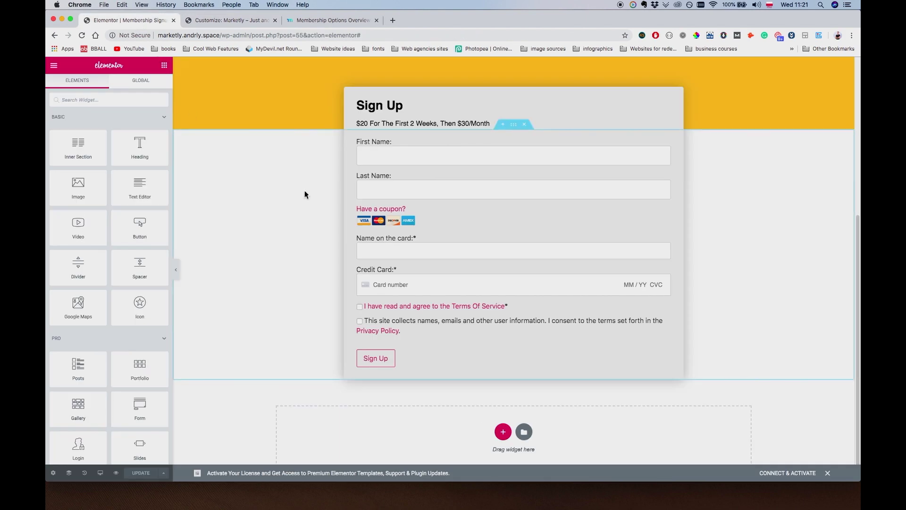
left_click(59, 69)
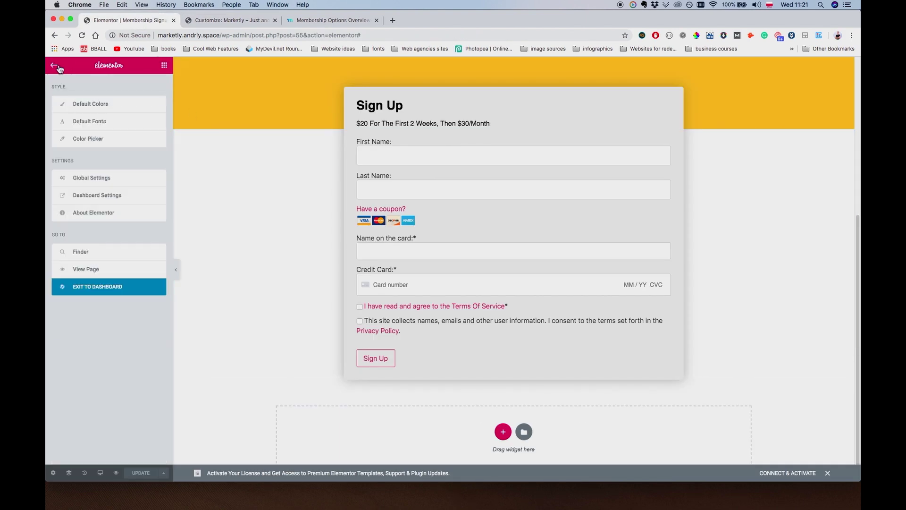
left_click(98, 139)
left_click(159, 154)
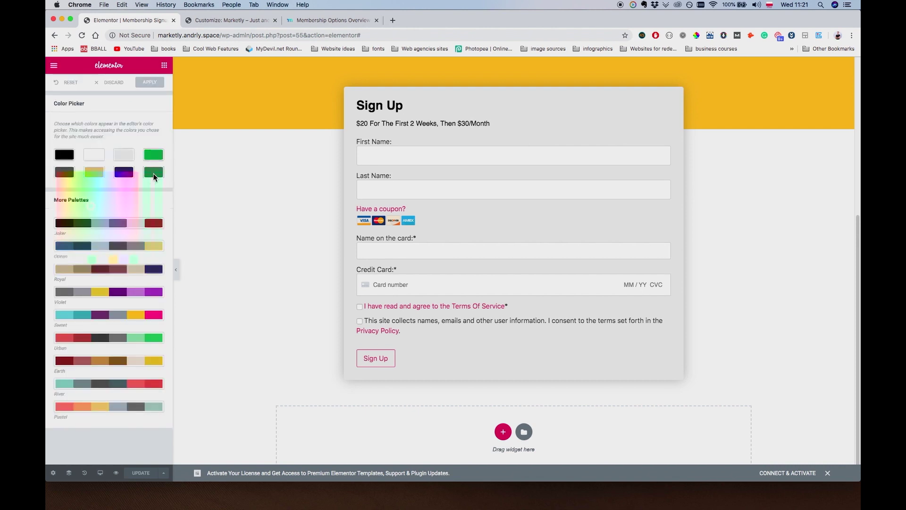
double_click(62, 157)
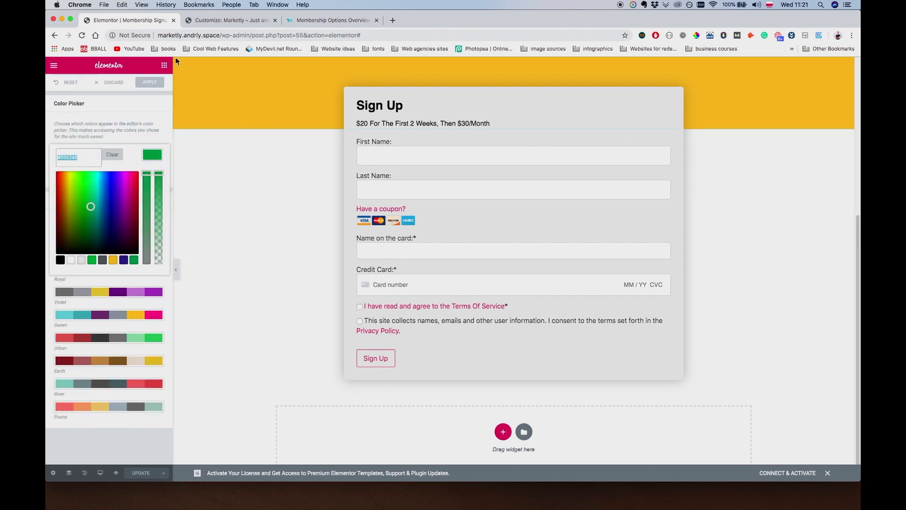
left_click(206, 24)
double_click(140, 335)
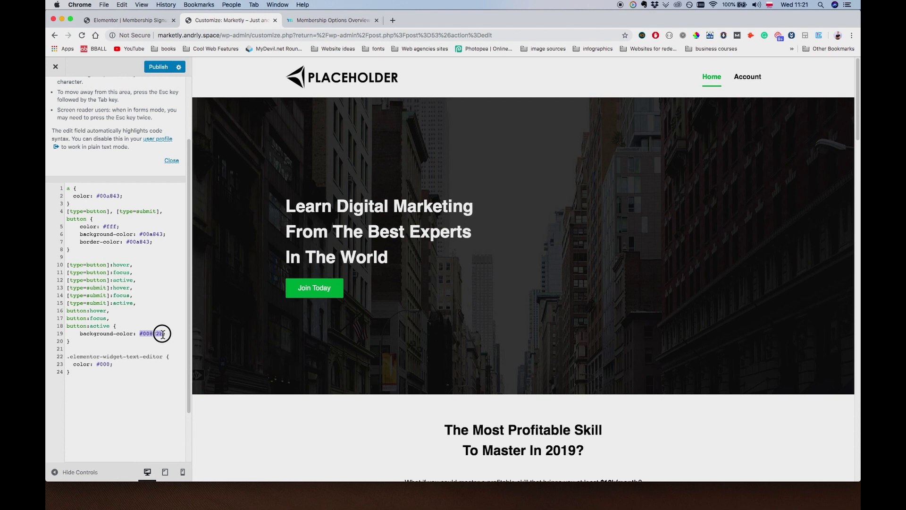
type("009349")
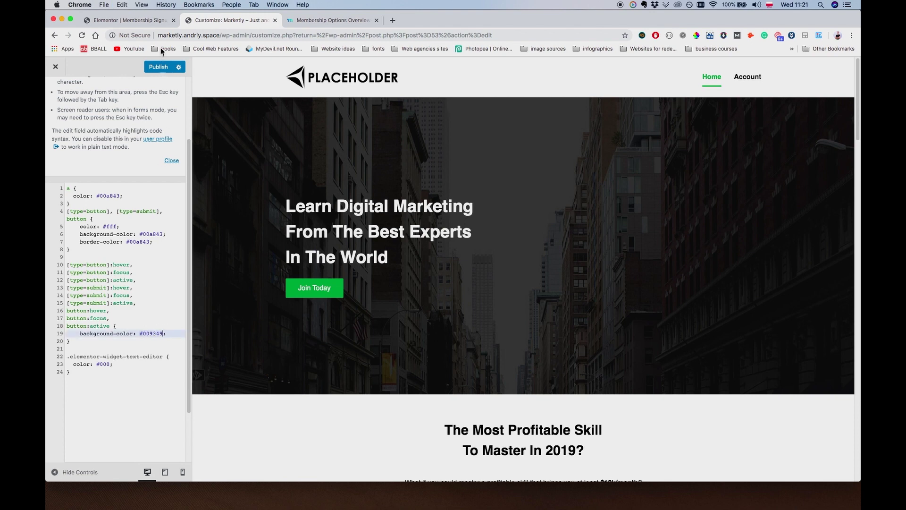
Check the bright green palette color in Elementor, publish the additional CSS and reload the signup page to inspect the form's colors
left_click(139, 21)
left_click(152, 154)
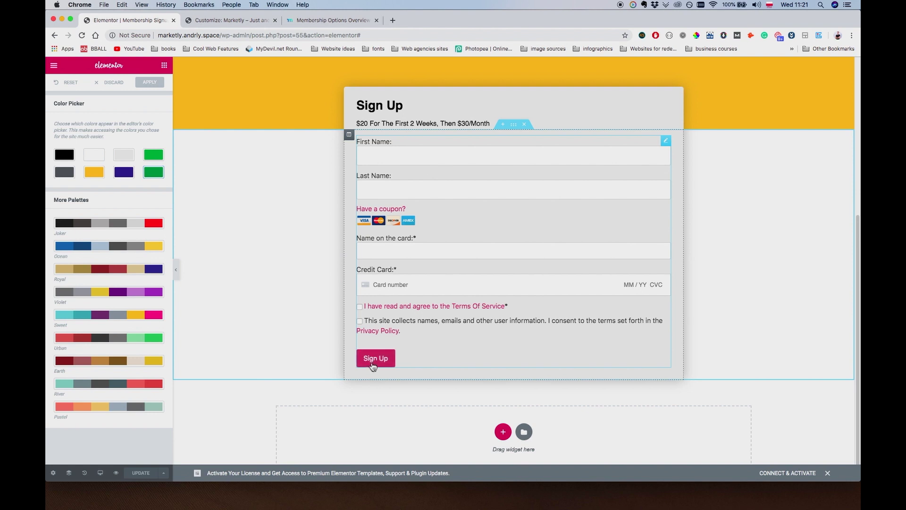
left_click(152, 155)
left_click(265, 201)
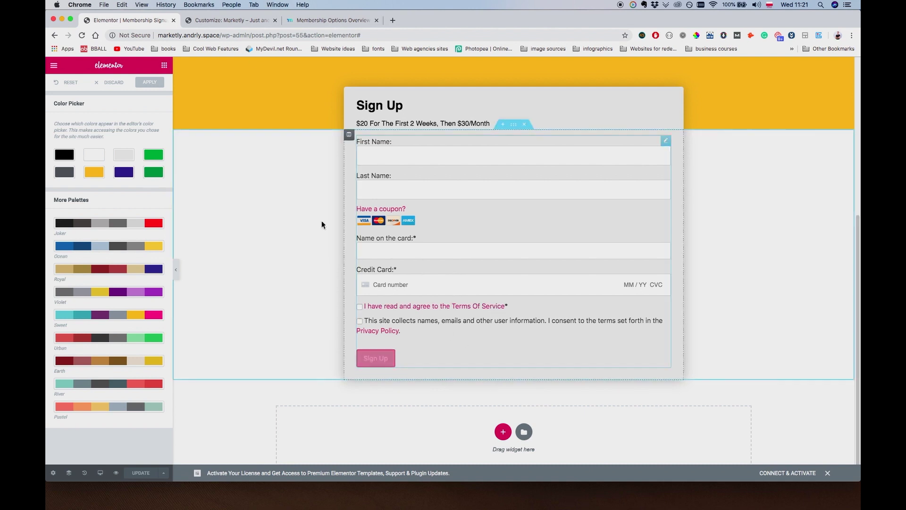
left_click(234, 27)
left_click(137, 396)
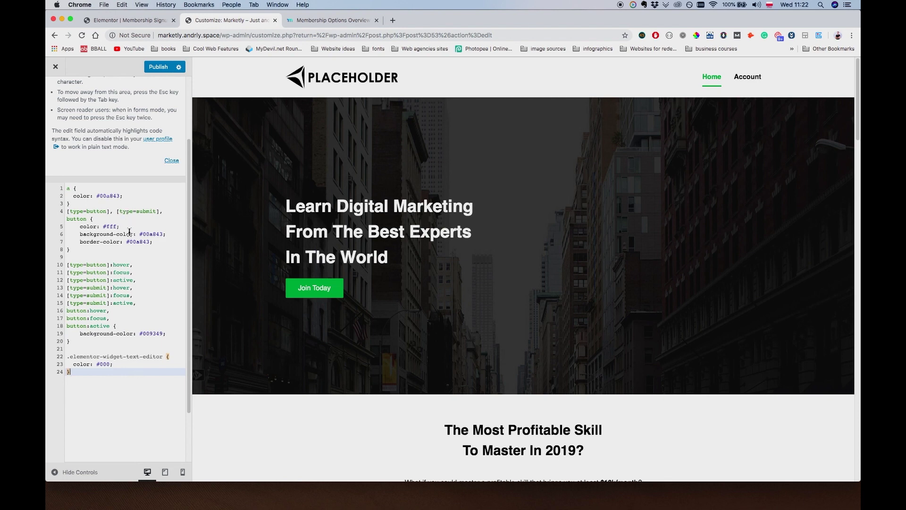
left_click(158, 67)
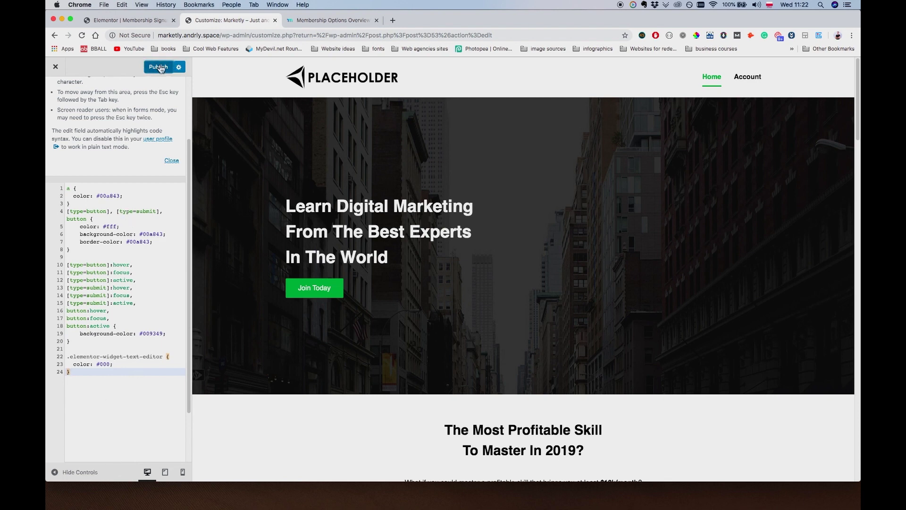
left_click(136, 20)
key("super+r")
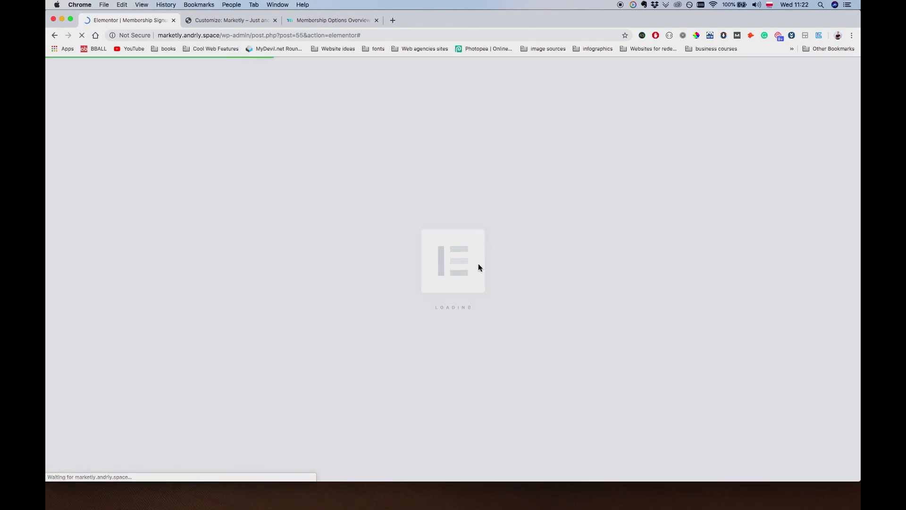
scroll(473, 289, "down", 6)
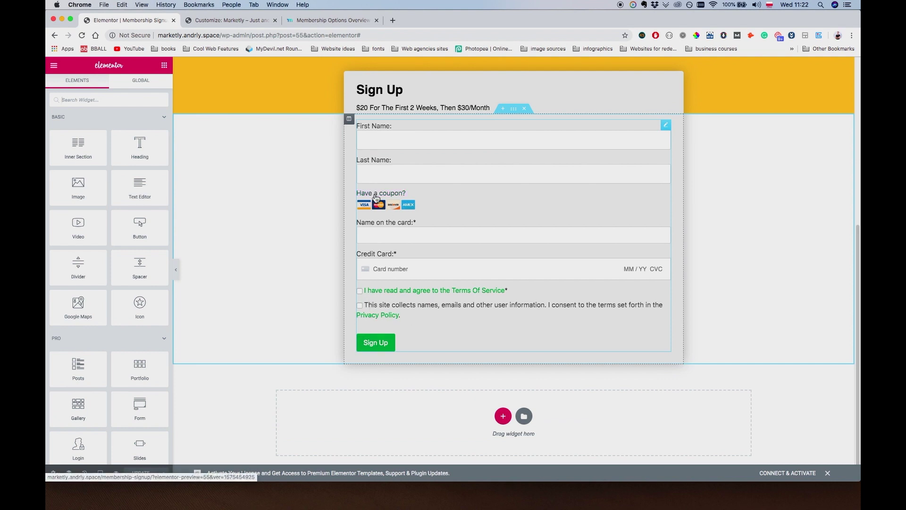
Try to add a:hover to the selectors of the button hover rule, publish the CSS and reload the signup page
left_click(222, 20)
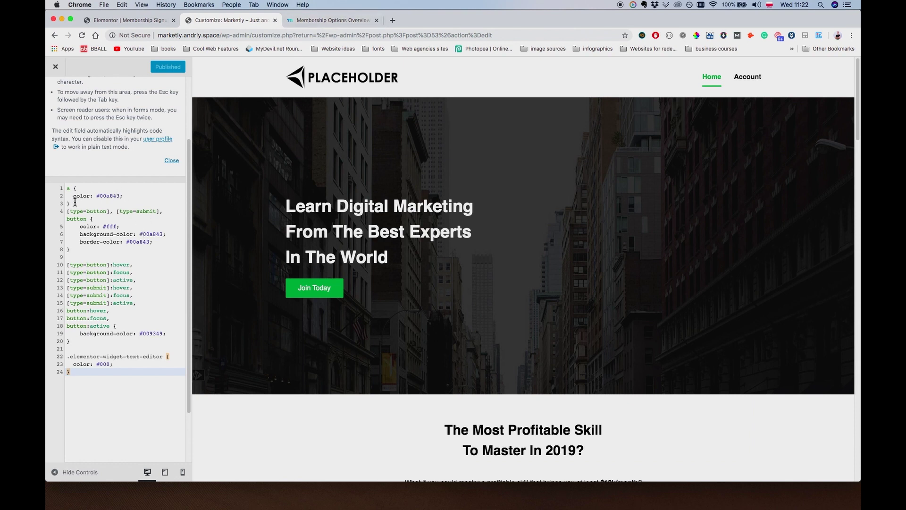
left_click(111, 259)
type("a:hover,")
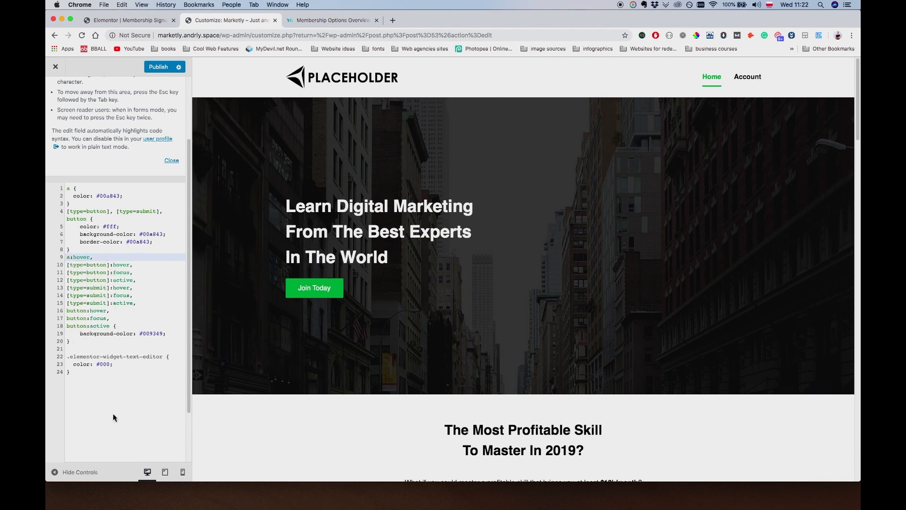
left_click(158, 66)
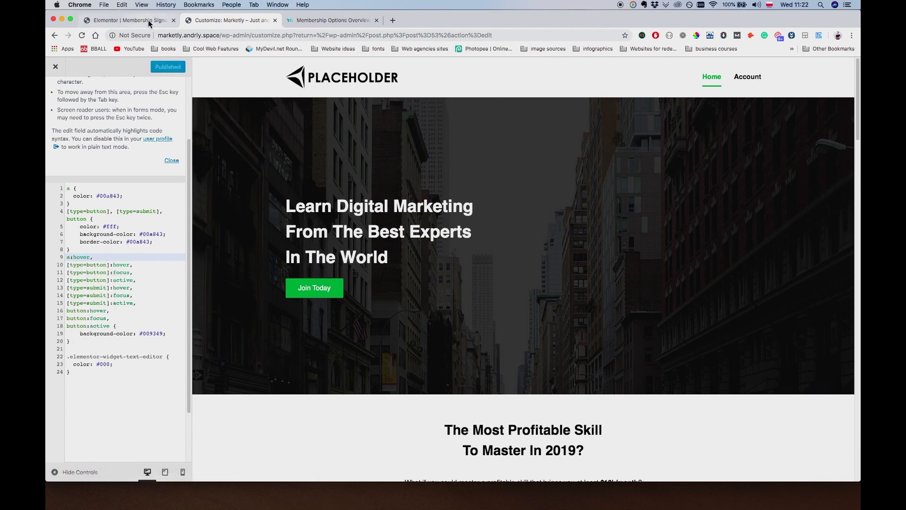
left_click(148, 20)
key("super+r")
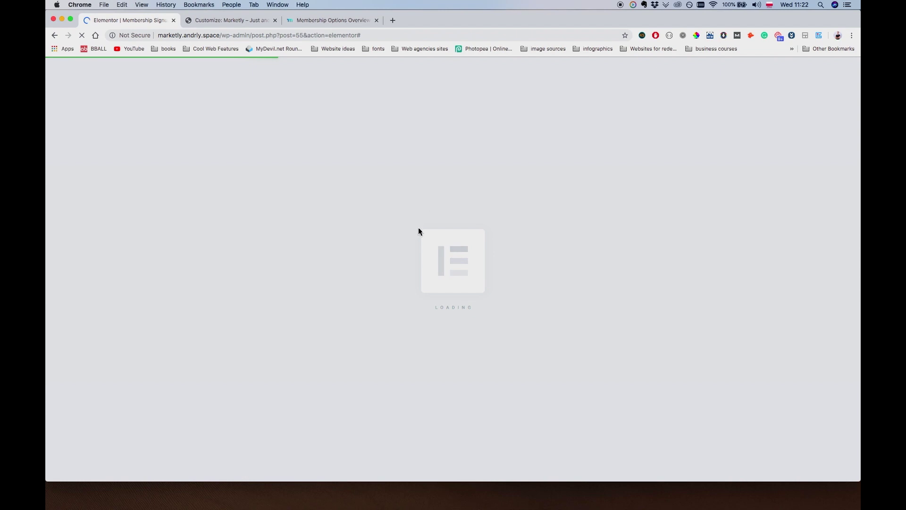
scroll(385, 397, "down", 2)
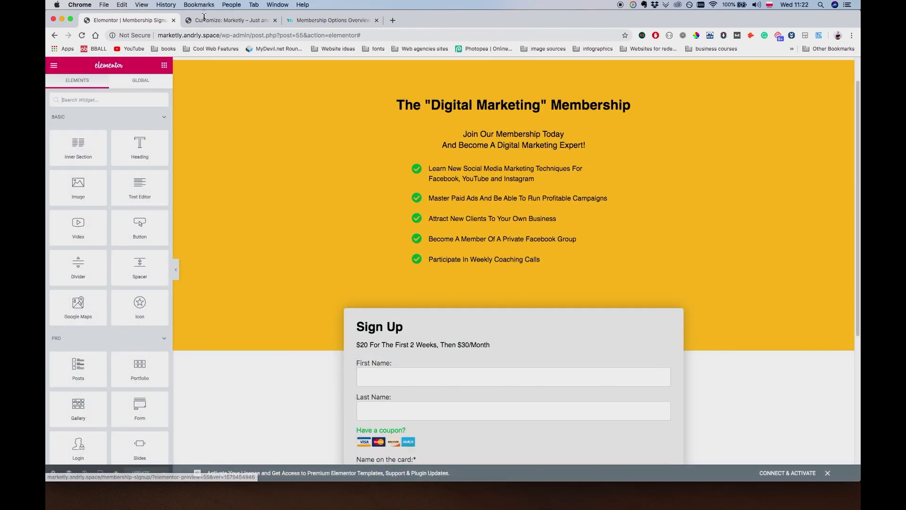
Replace the a:hover selector in the button hover rule with a separate a:hover rule below it that sets color to #009349
left_click(220, 20)
left_click(55, 258)
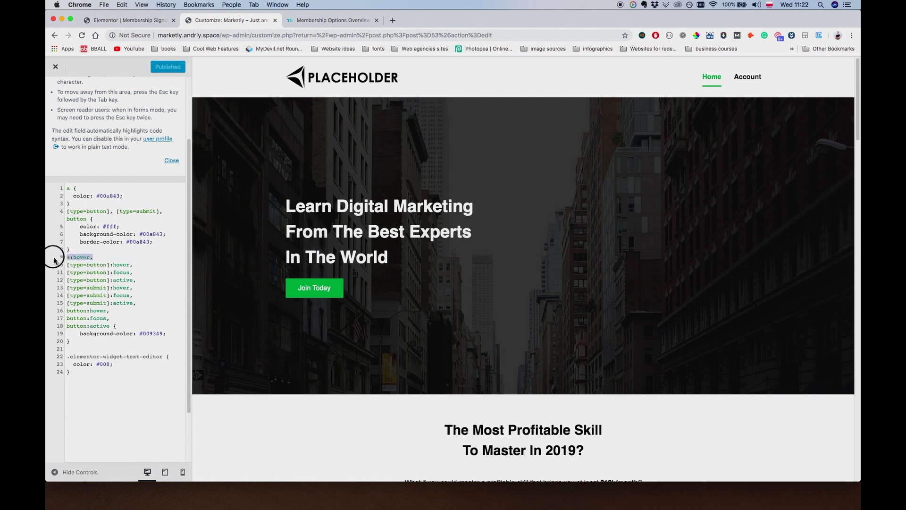
key("BackSpace")
left_click(76, 341)
key("Return")
type("a:hover {")
key("Return")
type("color:")
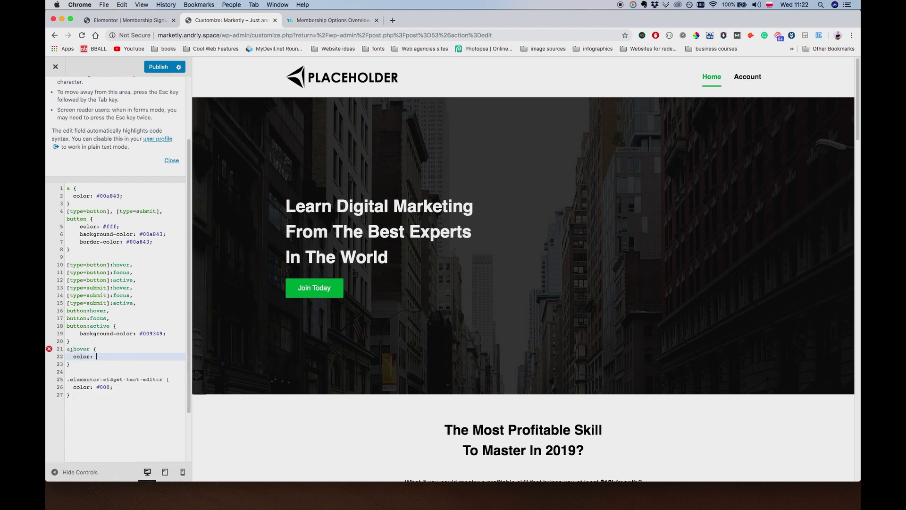
left_click_drag(139, 334, 165, 334)
key("super+c")
left_click(120, 356)
key("super+v")
Publish the link hover rule and reload the signup page in Elementor to check the form's links
left_click(159, 68)
left_click(128, 21)
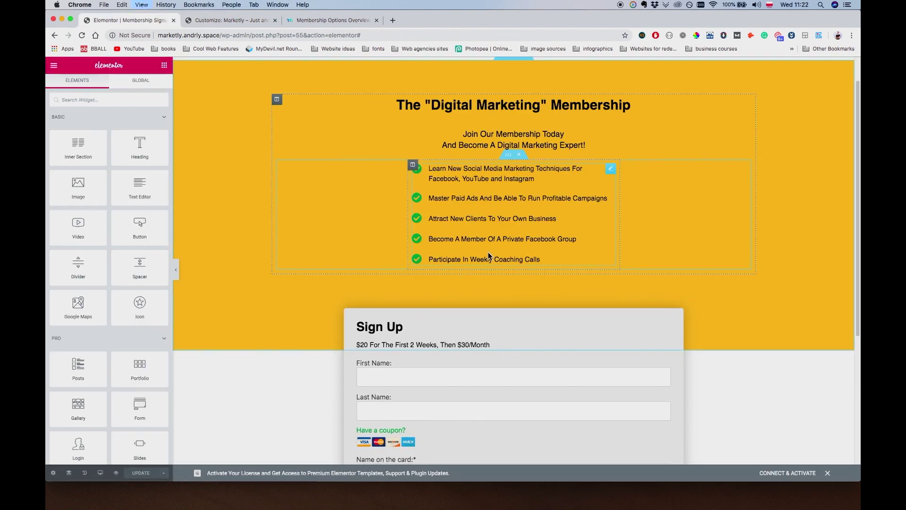
key("super+r")
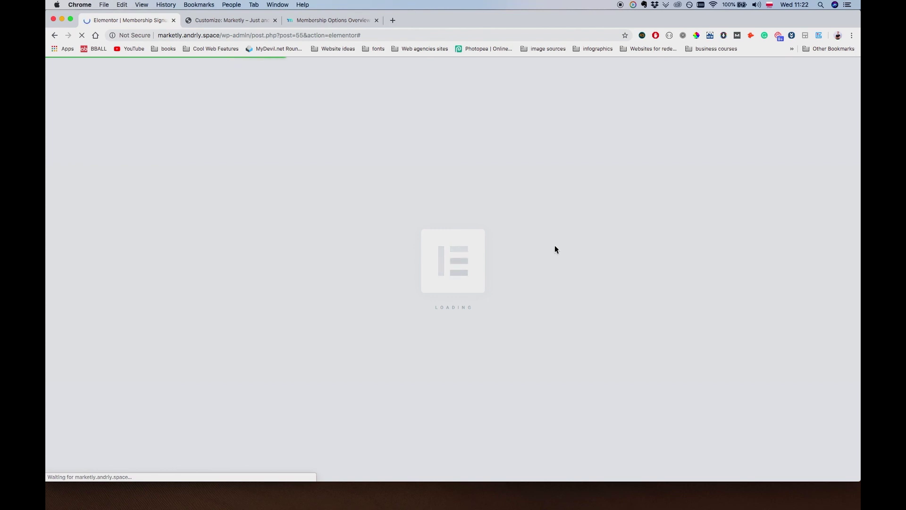
scroll(531, 258, "down", 6)
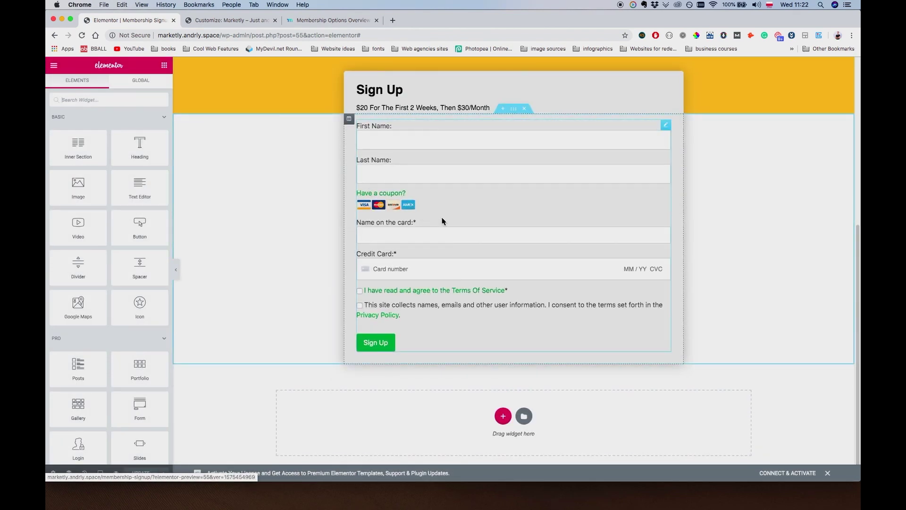
Paste the prepared rules for .mp-form-row, .mp-form-label, .mepr-submit, .mepr-submit:hover and .have-coupon-link into the signup form shortcode widget's custom CSS
left_click(415, 240)
left_click(520, 191)
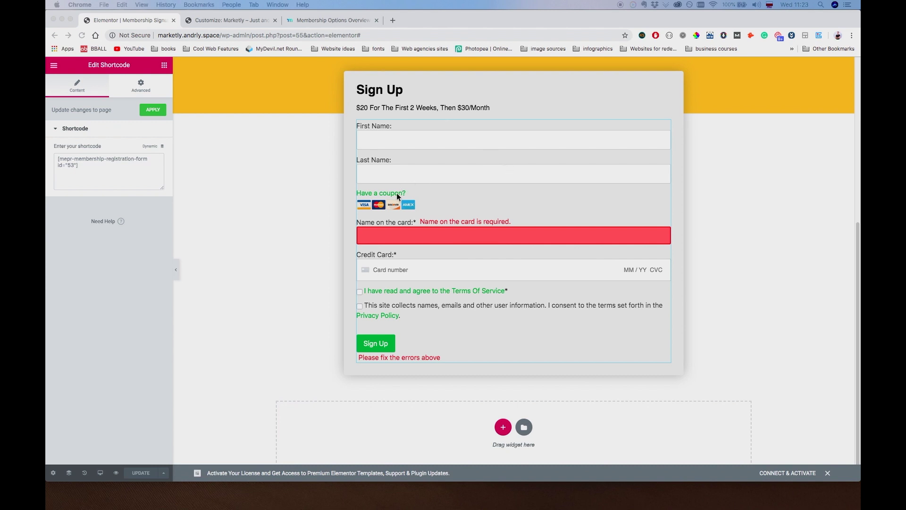
left_click(450, 195)
left_click(657, 127)
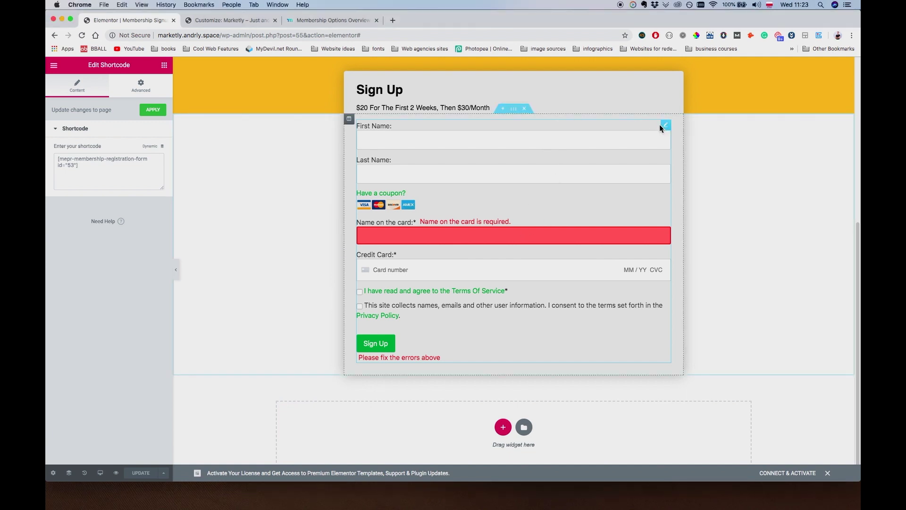
left_click(125, 91)
left_click(108, 428)
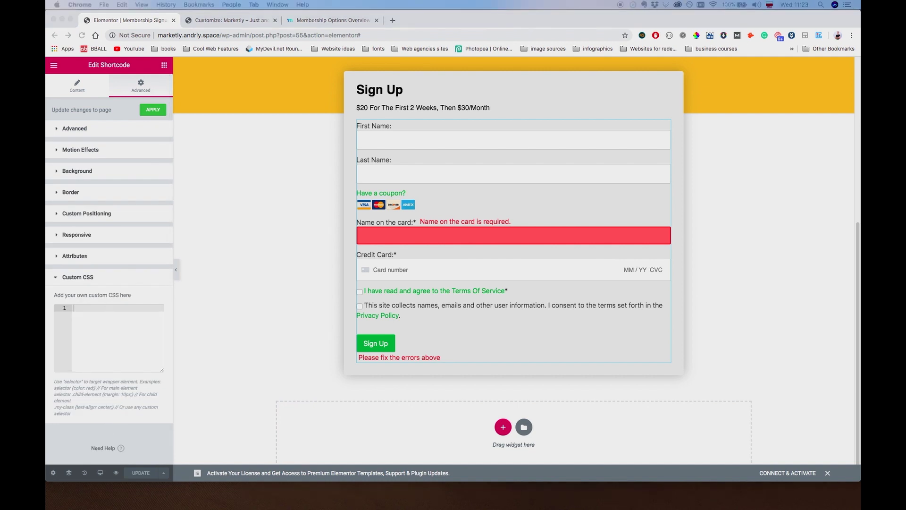
left_click(118, 326)
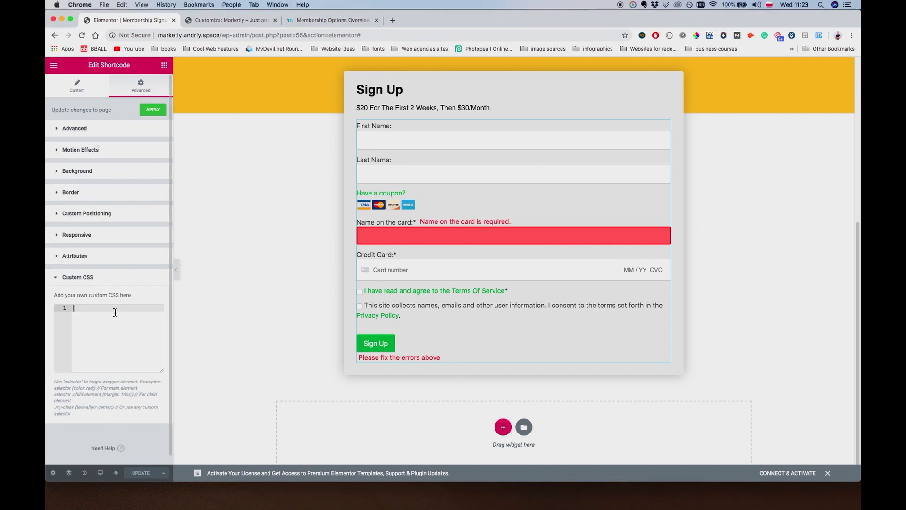
key("super+v")
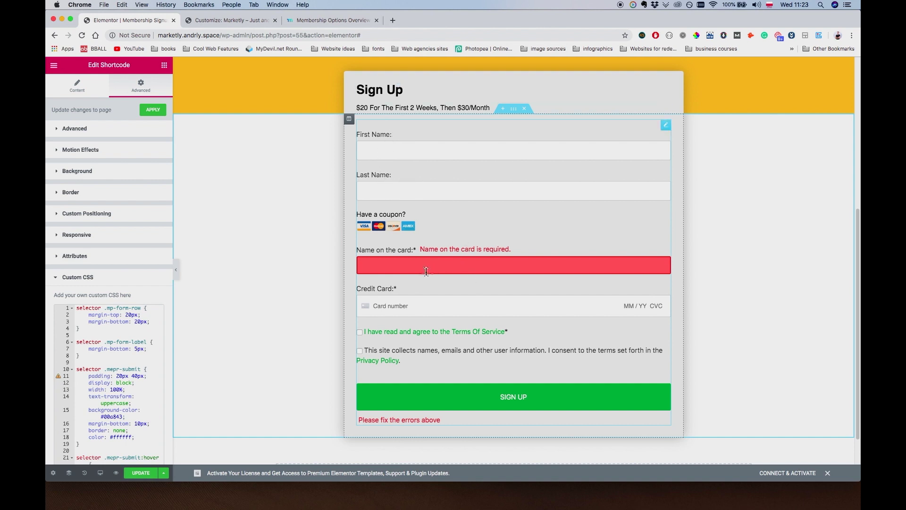
Review the pasted CSS selectors and examine how the rules change the form's rows, card fields and submit button
scroll(130, 375, "down", 5)
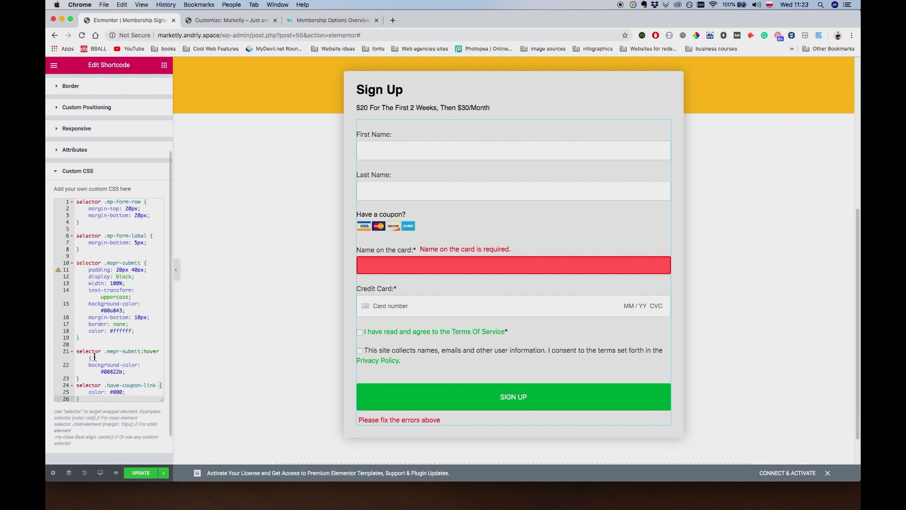
scroll(98, 348, "up", 3)
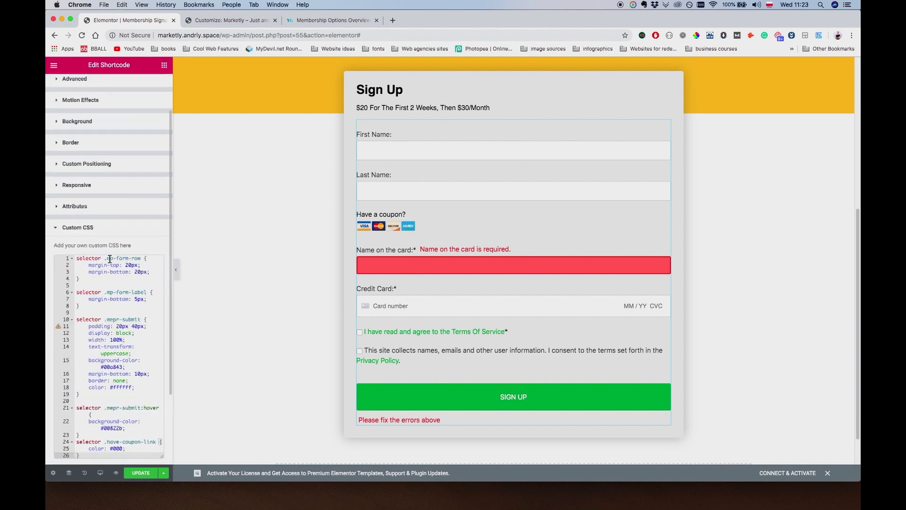
left_click_drag(104, 258, 143, 260)
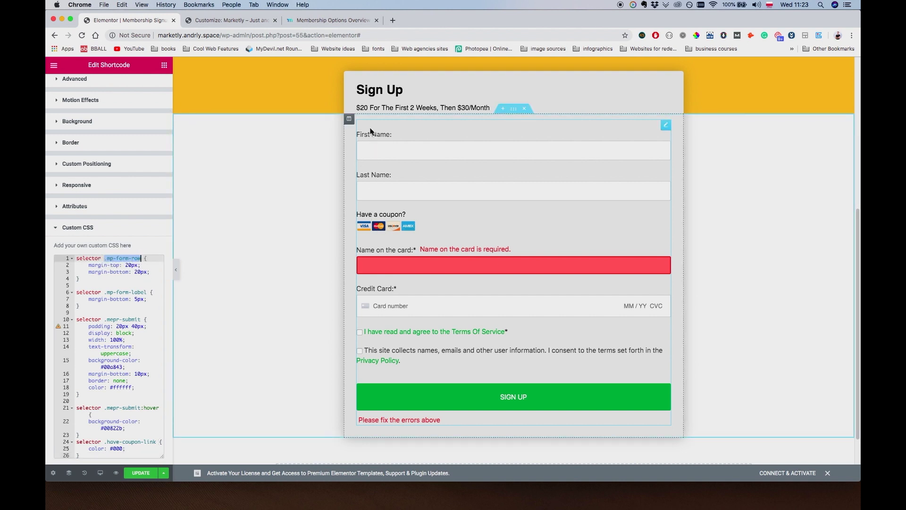
double_click(88, 259)
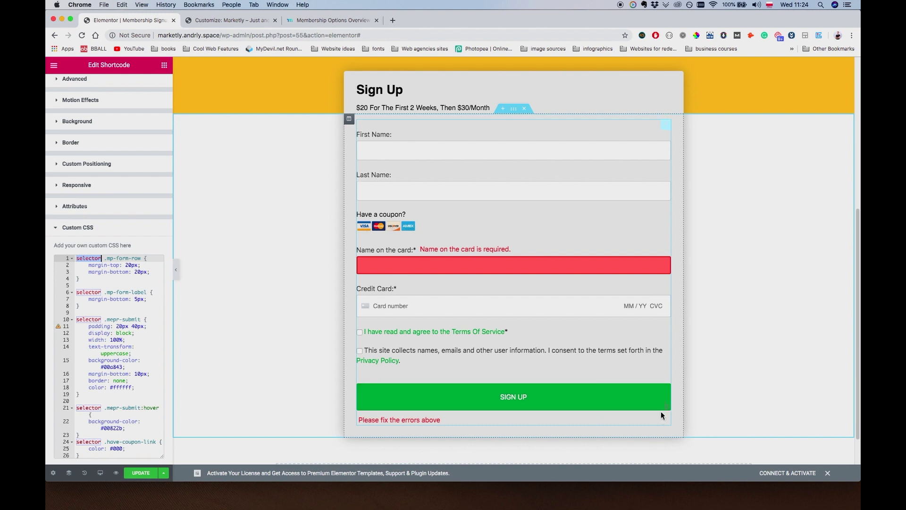
left_click(397, 272)
left_click(492, 247)
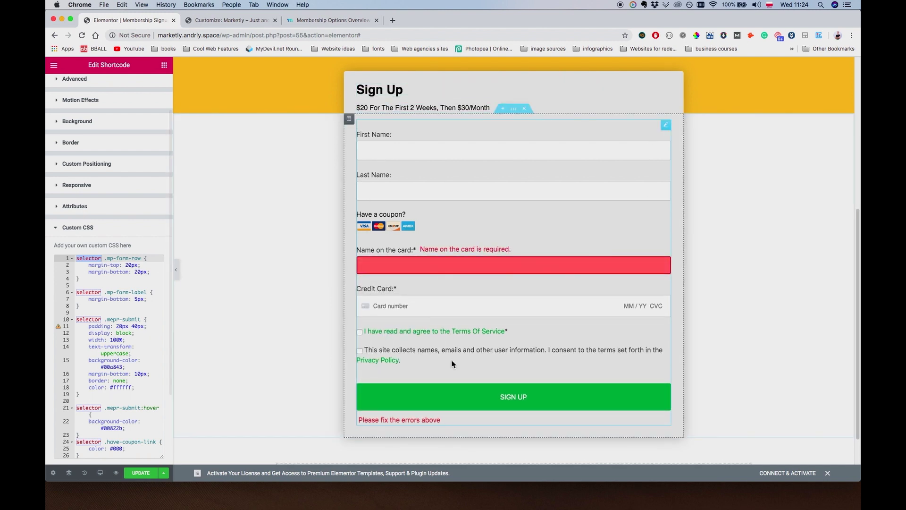
left_click(431, 305)
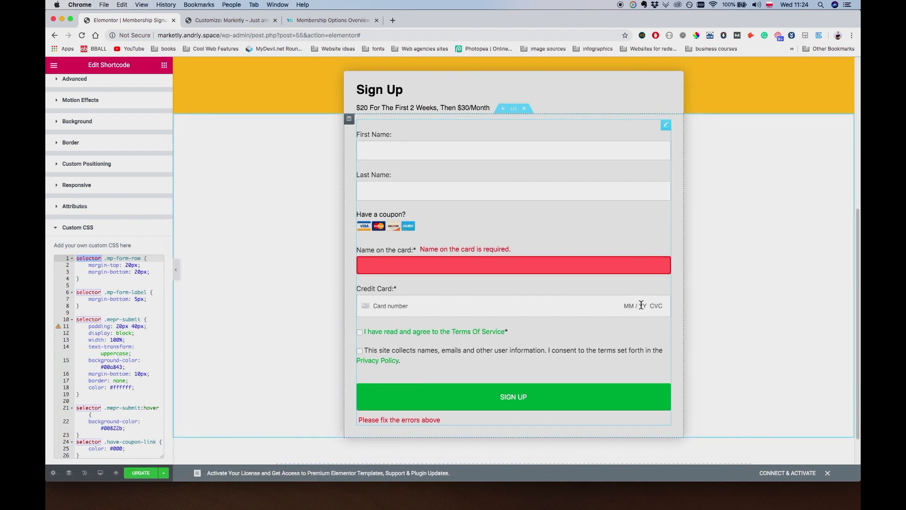
left_click(642, 305)
left_click(610, 289)
Update the signup page and open its preview to inspect the restyled form
left_click(144, 474)
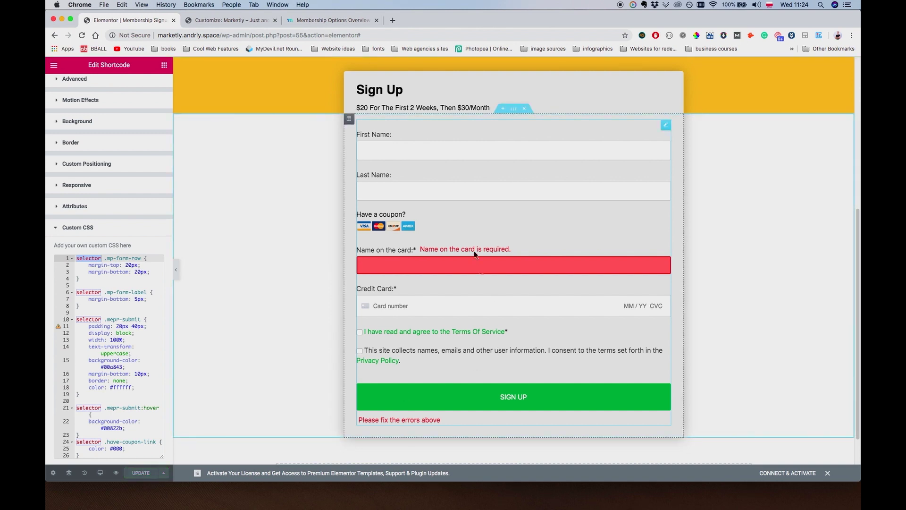
scroll(410, 174, "up", 10)
left_click(115, 473)
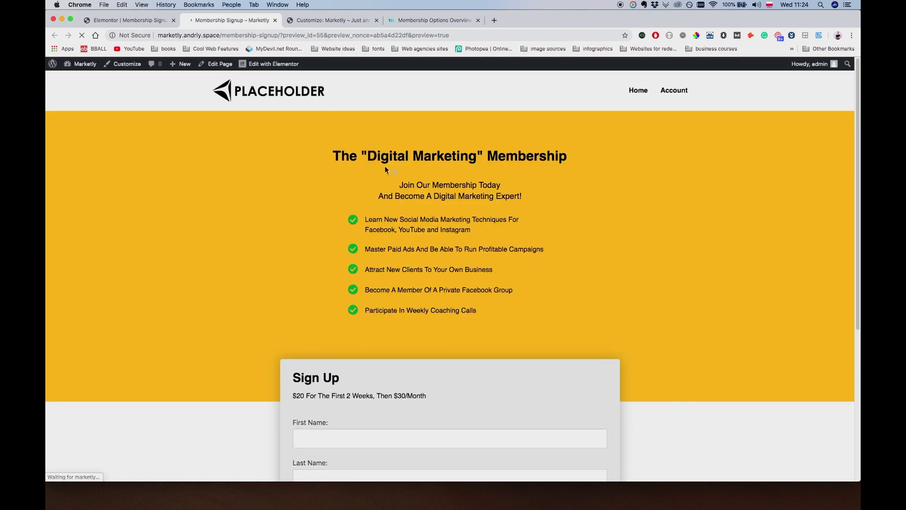
scroll(410, 170, "down", 5)
scroll(415, 171, "down", 3)
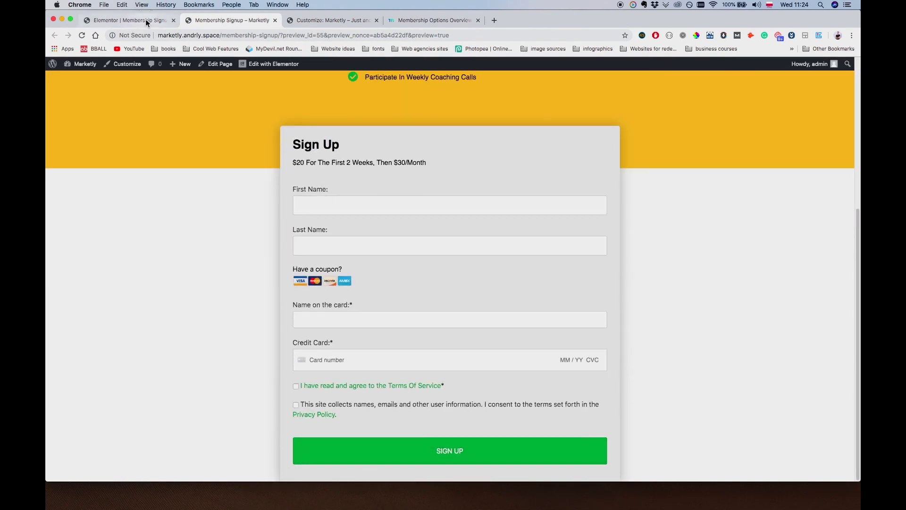
Back in the Elementor editor, set the padding of the Sign Up column to 40 on all sides
left_click(177, 21)
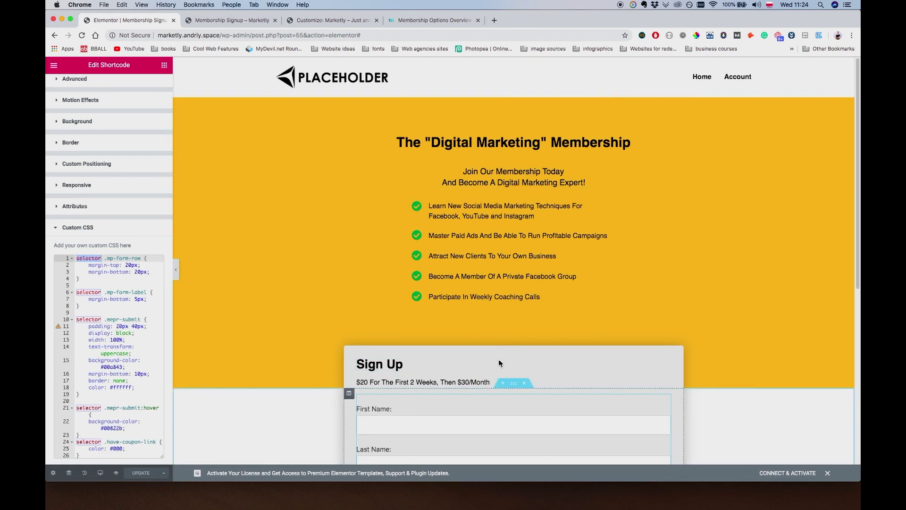
left_click(349, 394)
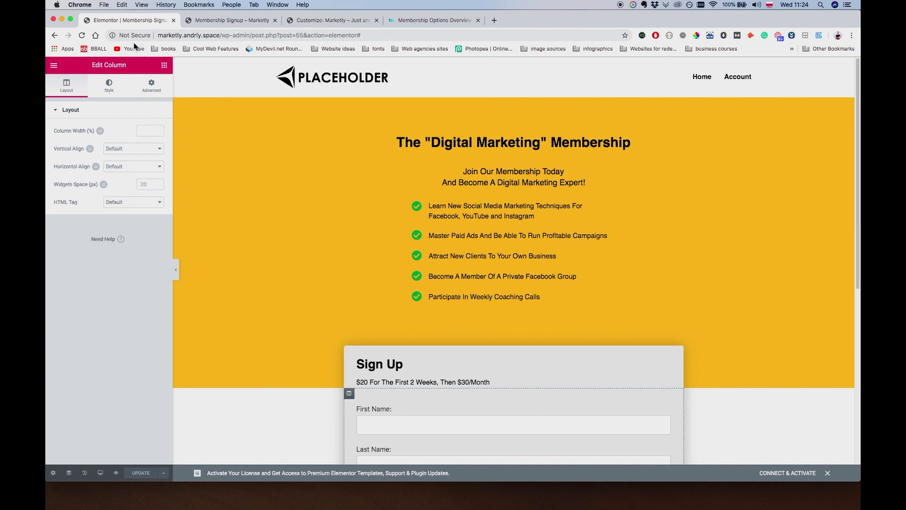
left_click(109, 85)
left_click(151, 85)
left_click(72, 180)
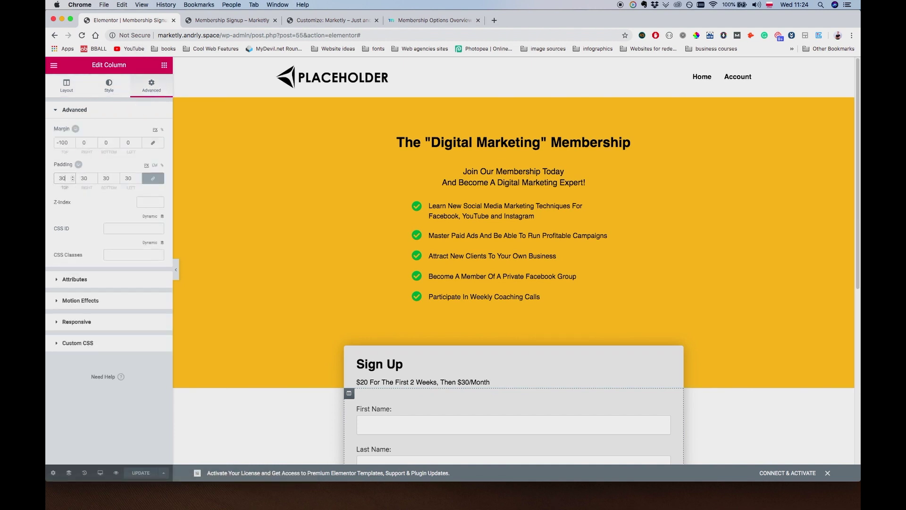
key("BackSpace")
key("BackSpace")
type("40")
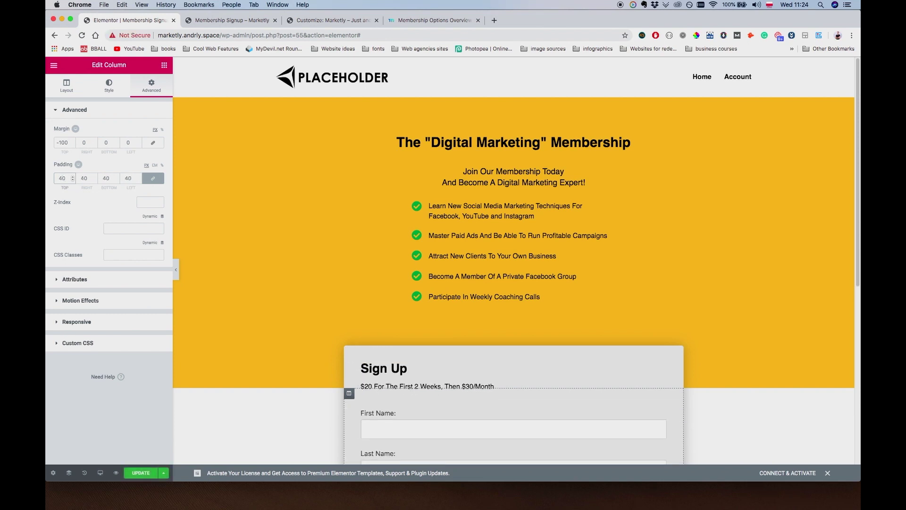
Set the boxed content width of the Sign Up section to 700
scroll(508, 277, "down", 5)
left_click(513, 148)
left_click(143, 180)
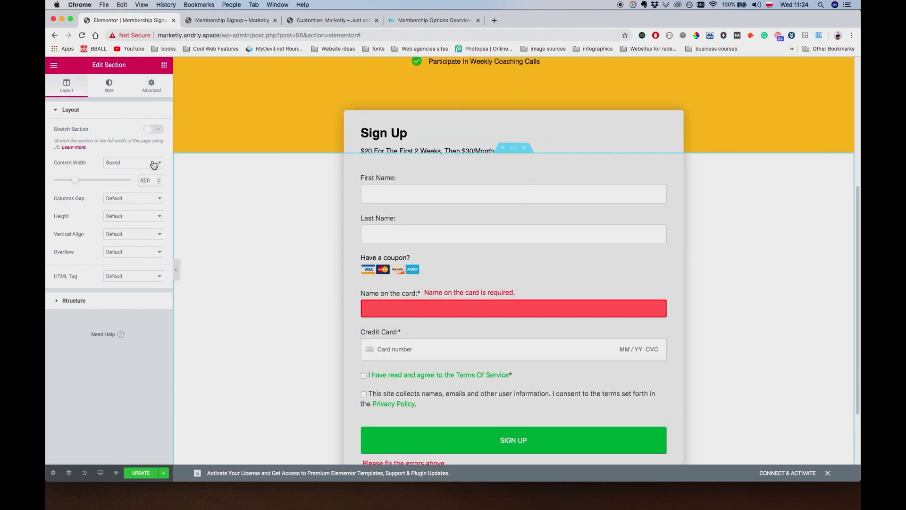
key("BackSpace")
type("7")
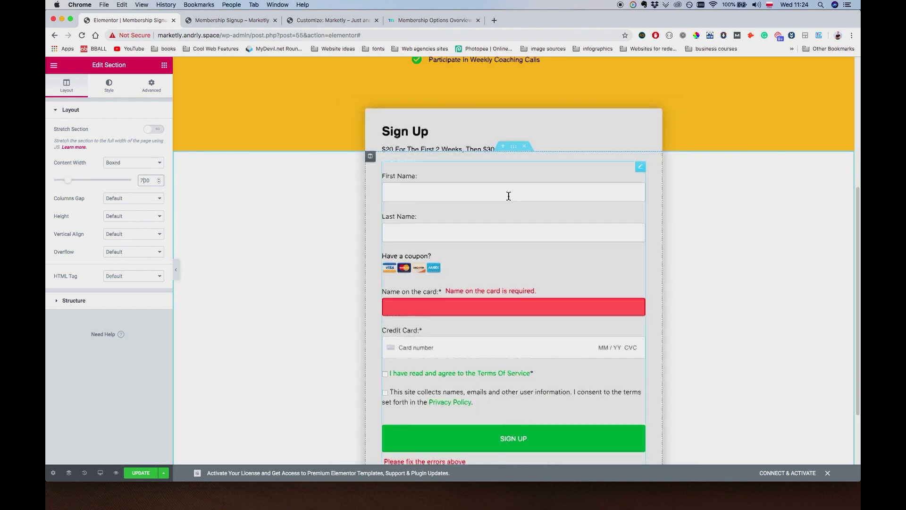
Look over the resized signup section, update the page and check the form in the preview
scroll(514, 223, "down", 1)
scroll(514, 223, "down", 3)
scroll(515, 224, "up", 3)
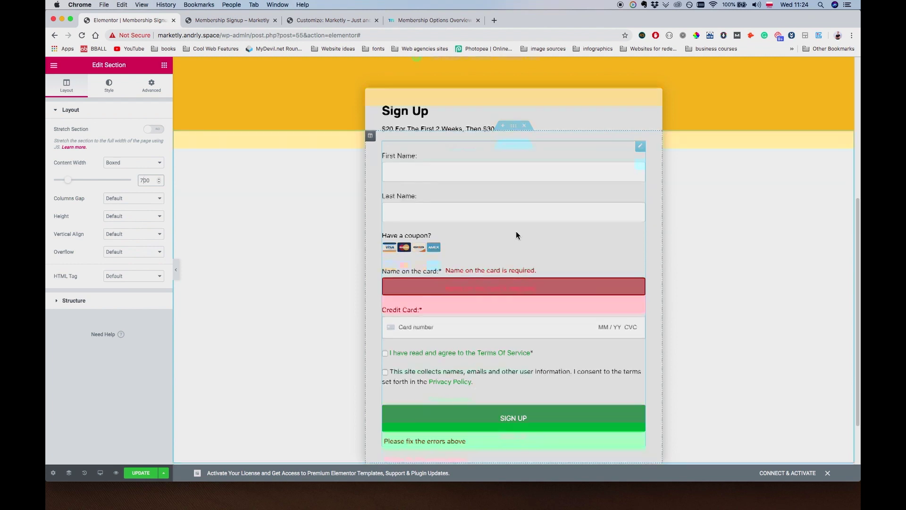
scroll(517, 231, "up", 5)
scroll(516, 205, "down", 2)
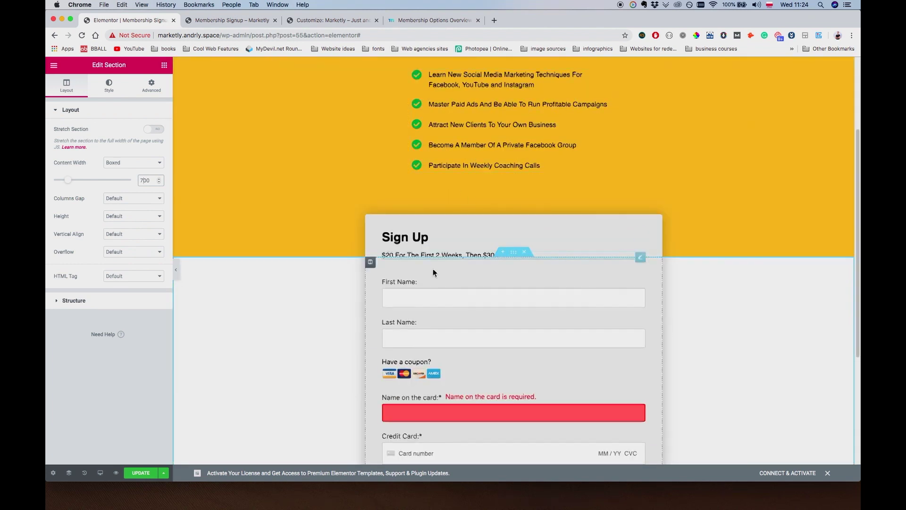
scroll(433, 269, "down", 6)
left_click(141, 472)
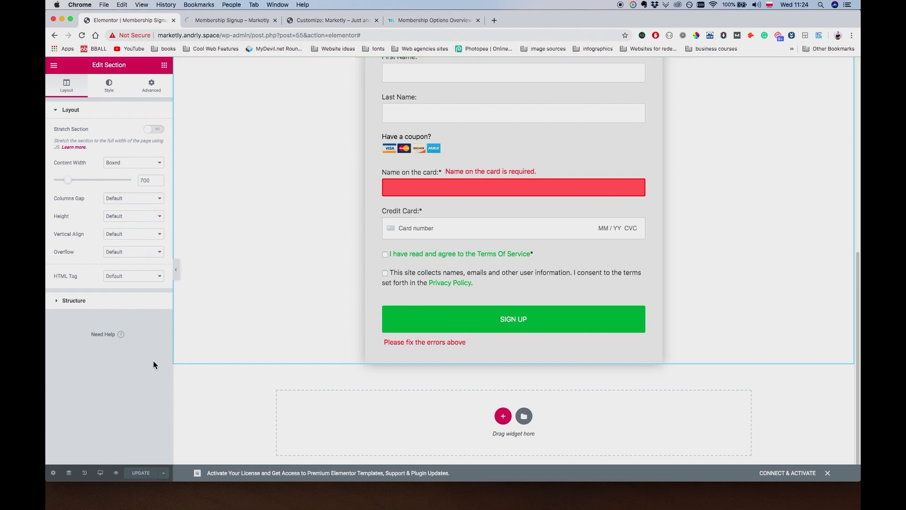
left_click(244, 21)
scroll(550, 241, "down", 6)
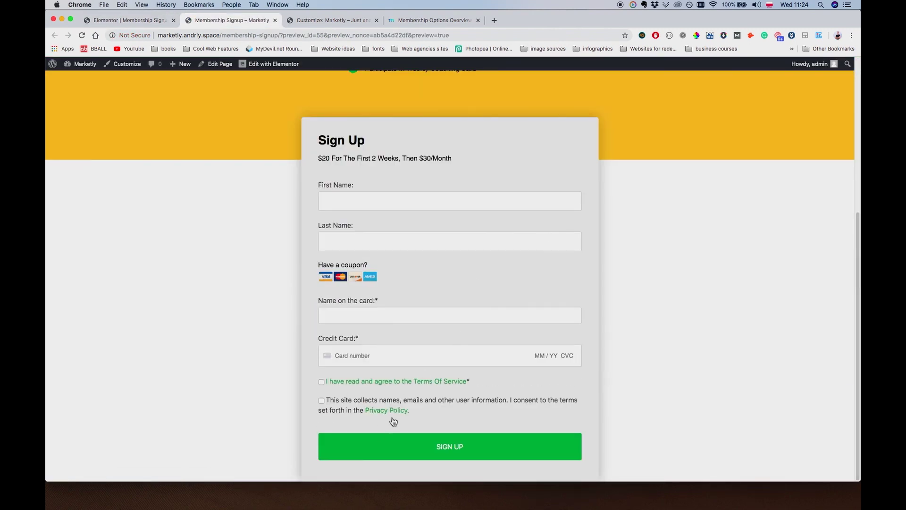
Test the form's validation by submitting it empty, and tick the Terms Of Service and Privacy Policy checkboxes
left_click(380, 453)
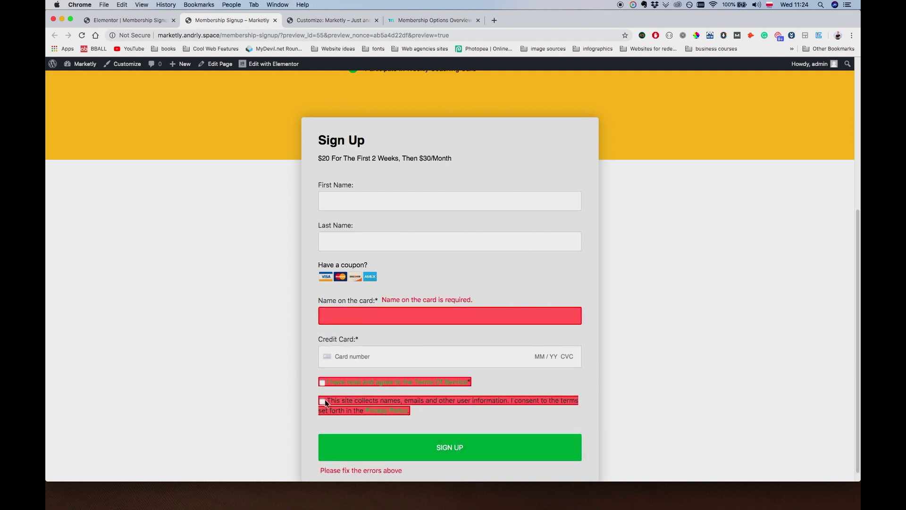
left_click(322, 383)
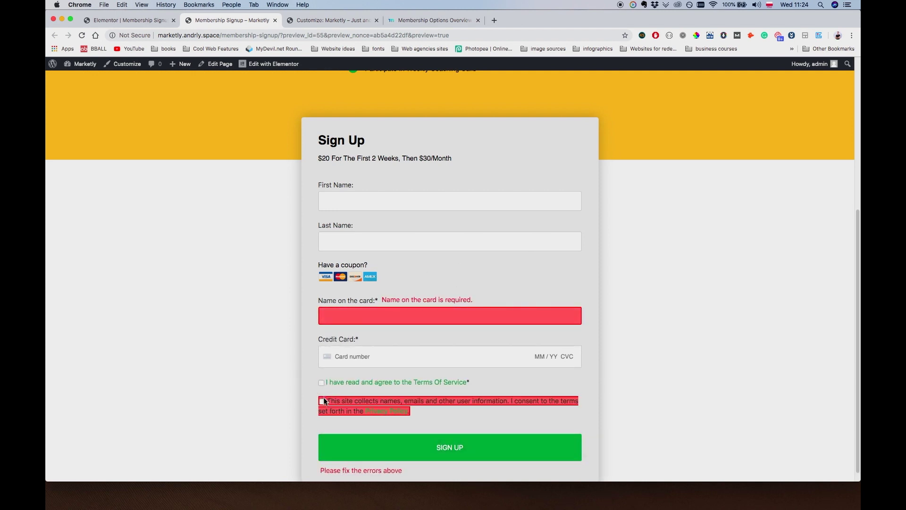
left_click(322, 401)
left_click(322, 383)
left_click(322, 401)
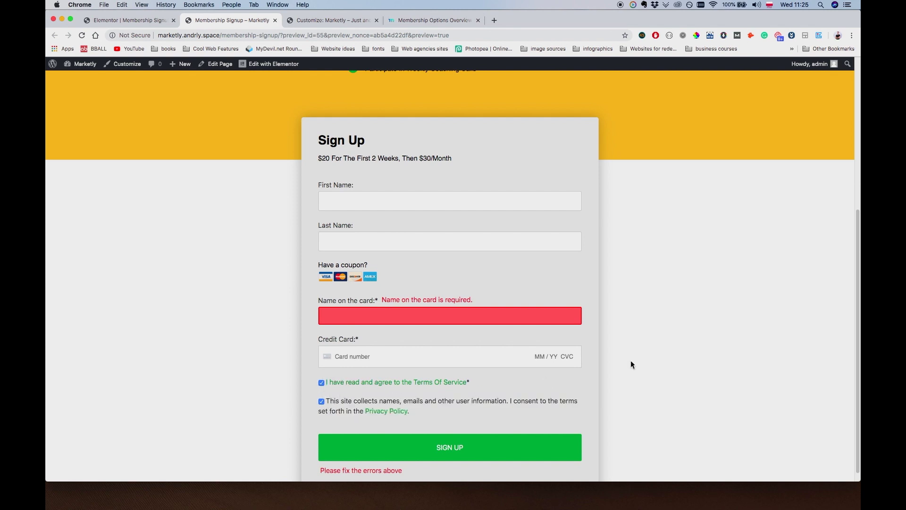
scroll(660, 342, "down", 1)
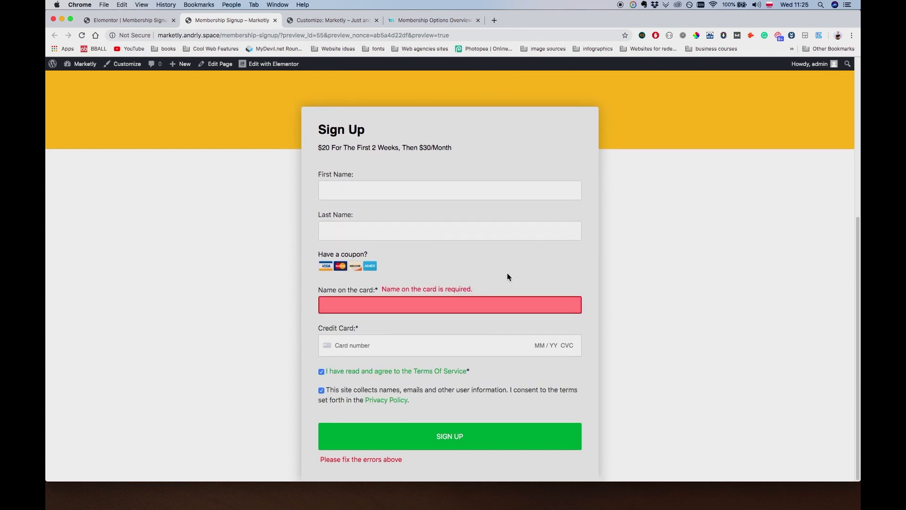
Check the signup page's layout at full width and in a browser window narrowed to phone width, and restore the full window width
scroll(496, 304, "up", 5)
scroll(495, 303, "up", 6)
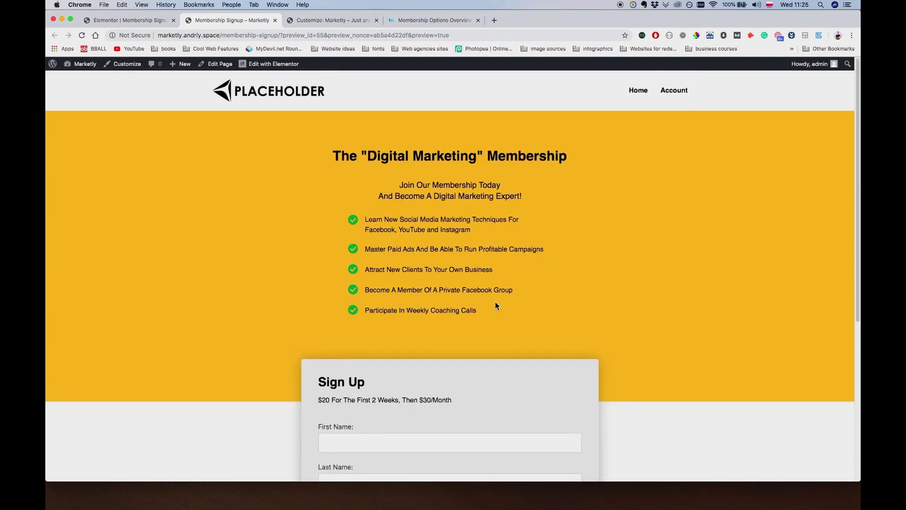
scroll(495, 302, "down", 10)
left_click_drag(860, 239, 258, 238)
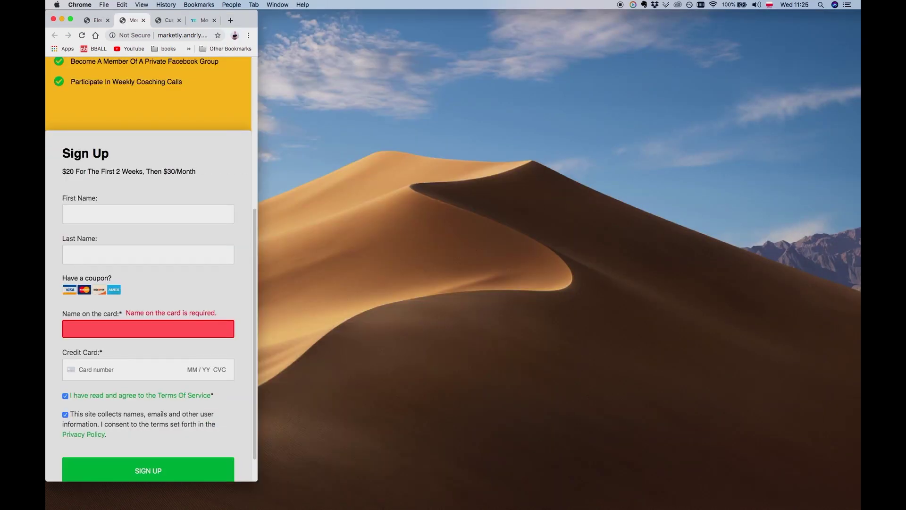
scroll(154, 233, "up", 10)
scroll(154, 233, "down", 10)
scroll(236, 212, "up", 10)
left_click_drag(261, 206, 860, 207)
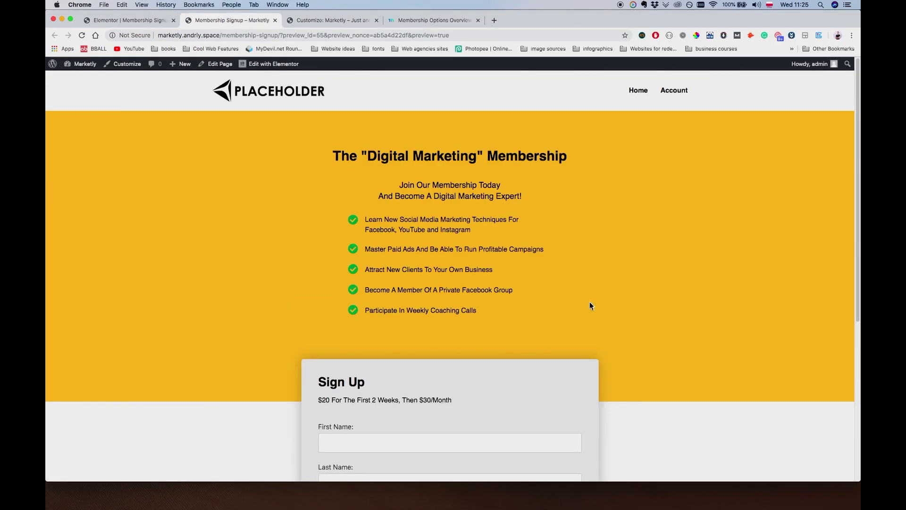
scroll(588, 306, "down", 6)
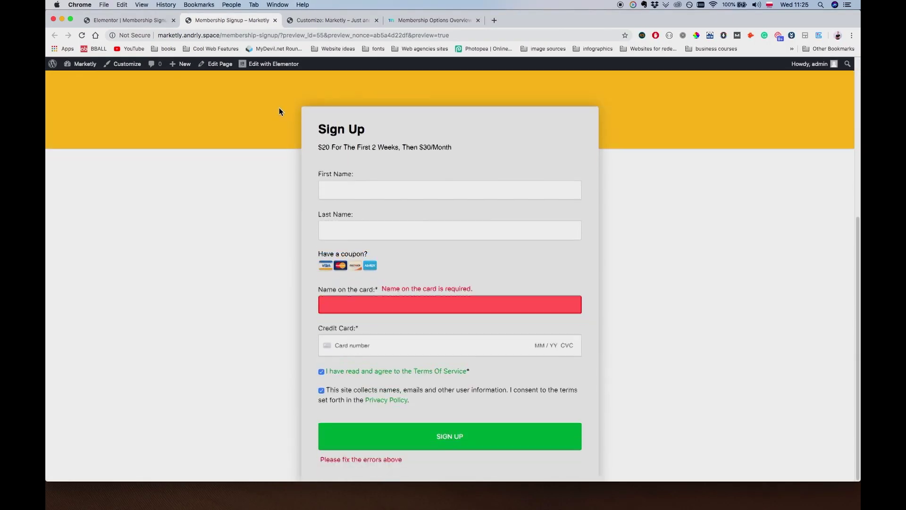
Leave the Customizer and load the WordPress dashboard at wp-admin in its place
left_click(126, 20)
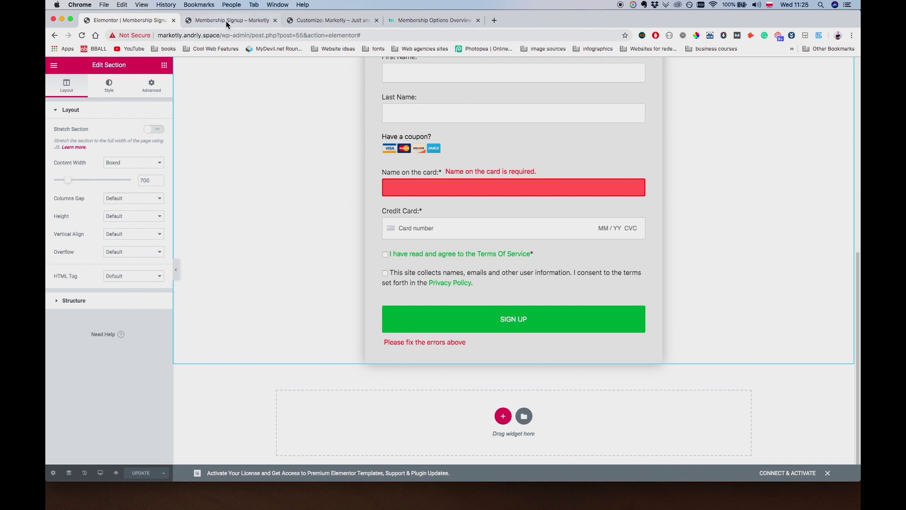
left_click(284, 23)
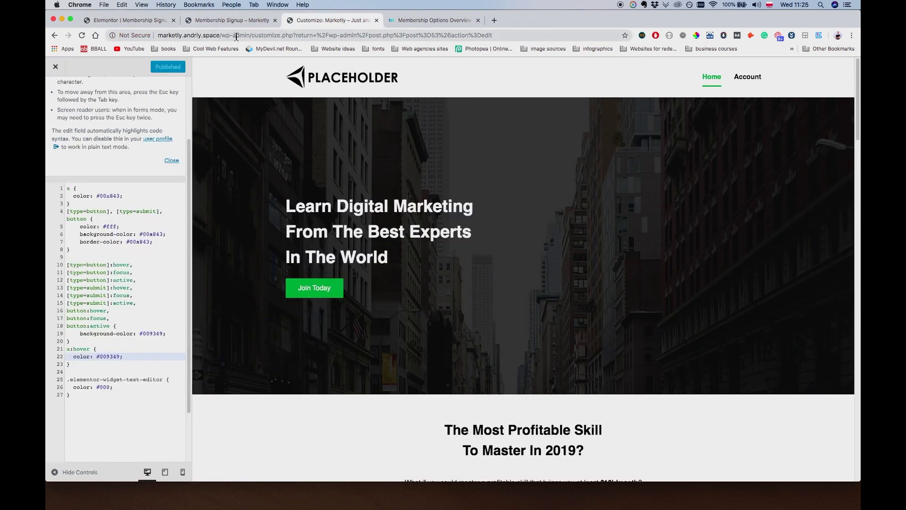
left_click_drag(250, 36, 655, 76)
key("BackSpace")
key("Return")
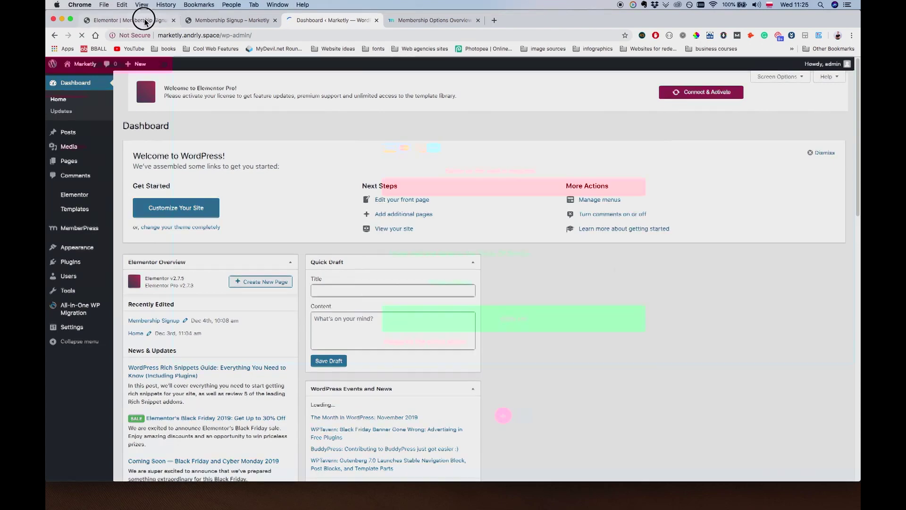
Add the Membership Signup page to the site's Main Menu and save the menu
left_click(124, 20)
scroll(278, 80, "up", 10)
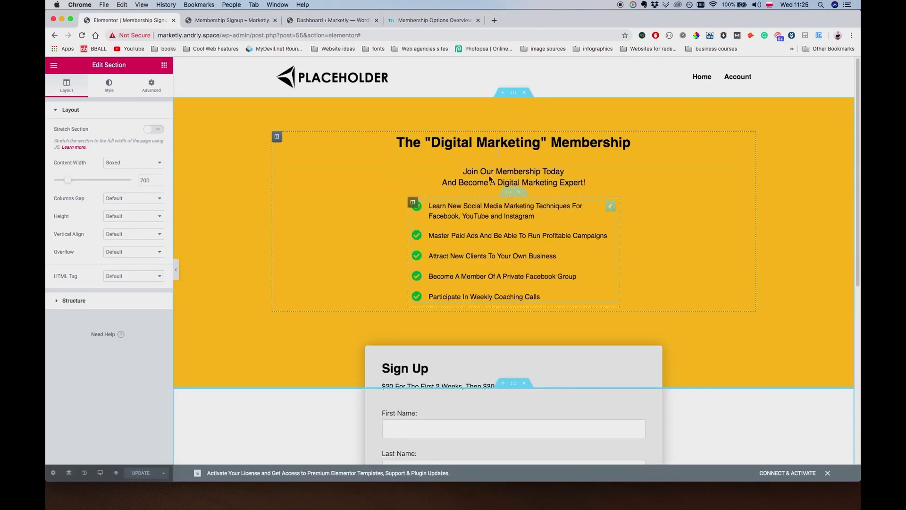
left_click(232, 21)
left_click(331, 20)
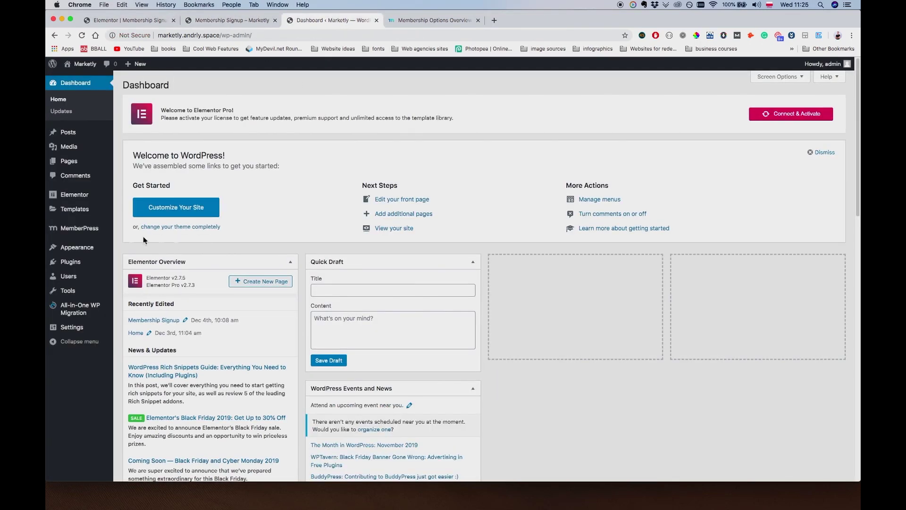
mouse_move(76, 247)
left_click(128, 273)
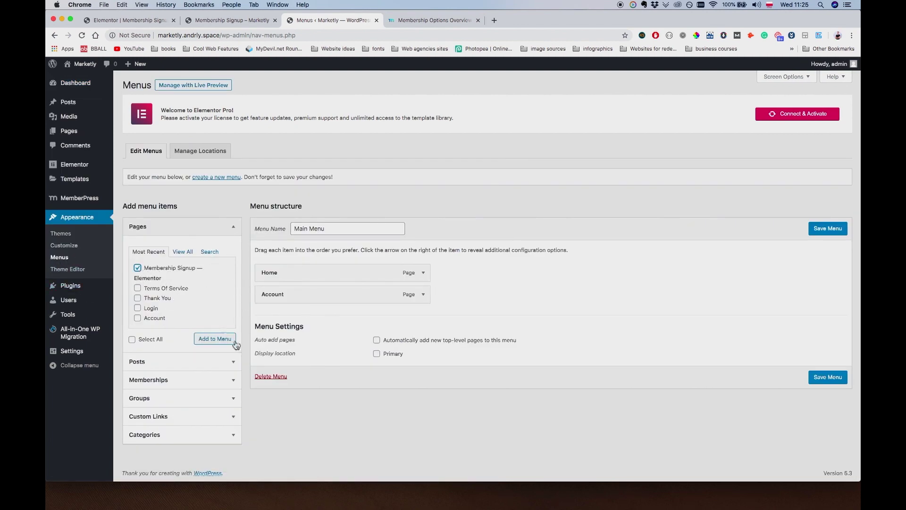
left_click(208, 344)
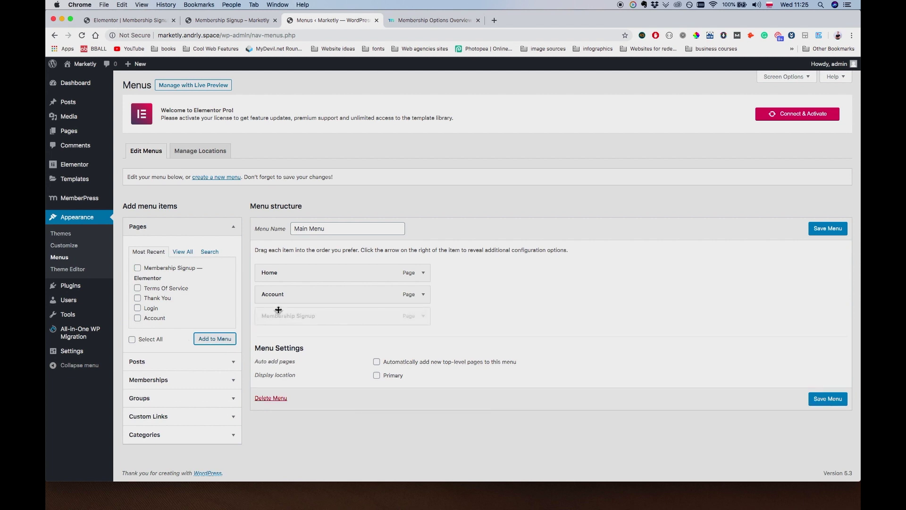
left_click(828, 233)
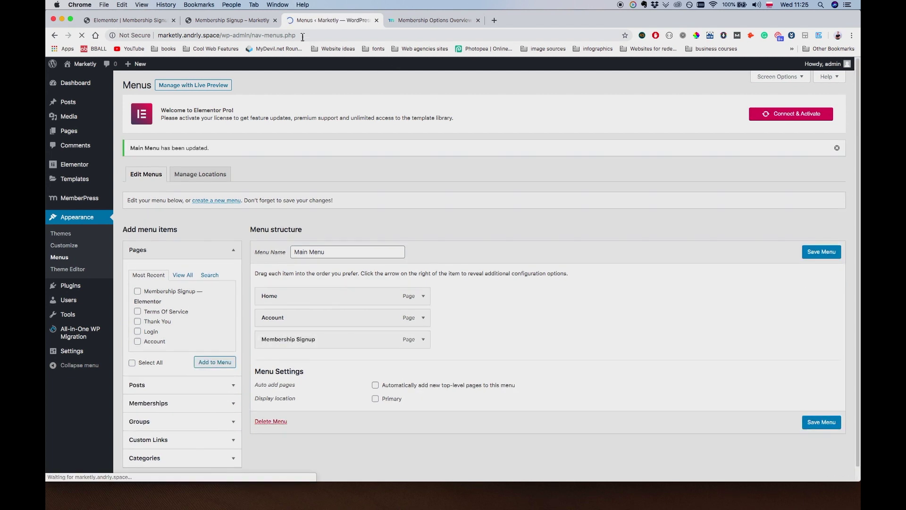
Open the live site's home page in a new tab and test the Membership Signup link in its header menu
left_click(77, 82, "super")
left_click(432, 20)
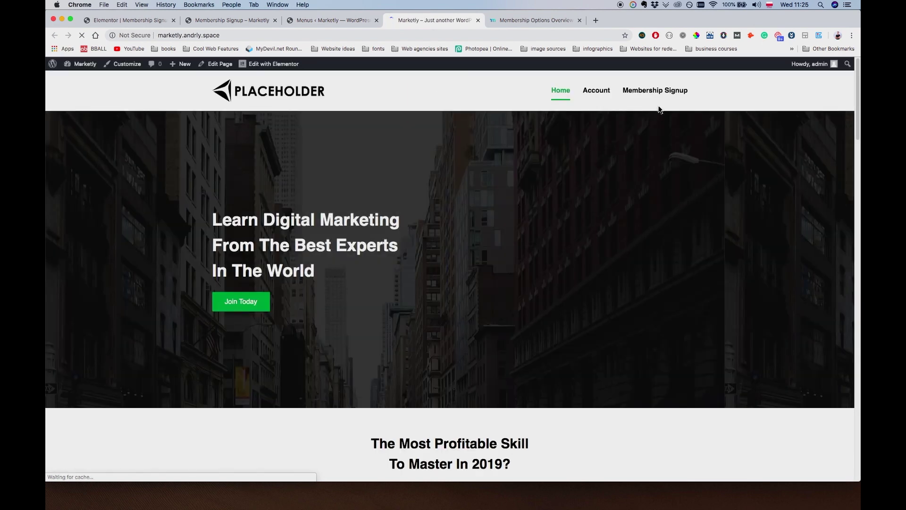
left_click(679, 78)
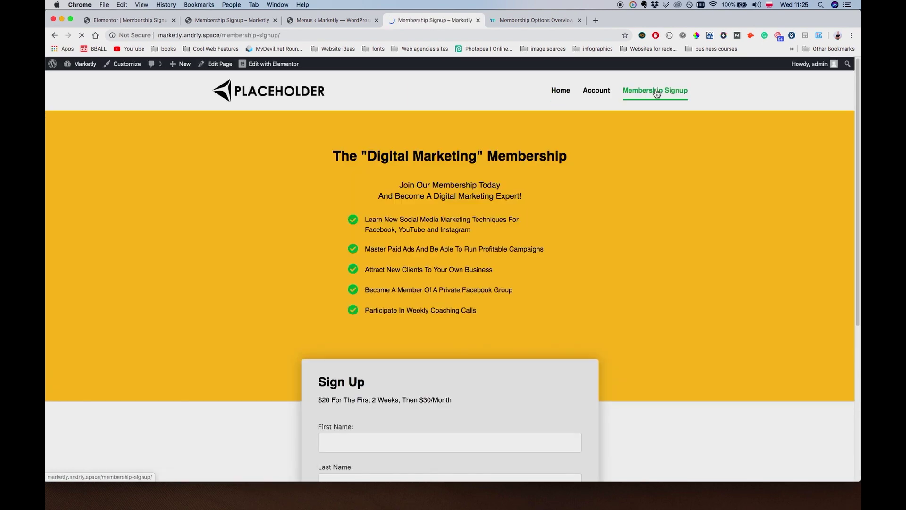
left_click(295, 36)
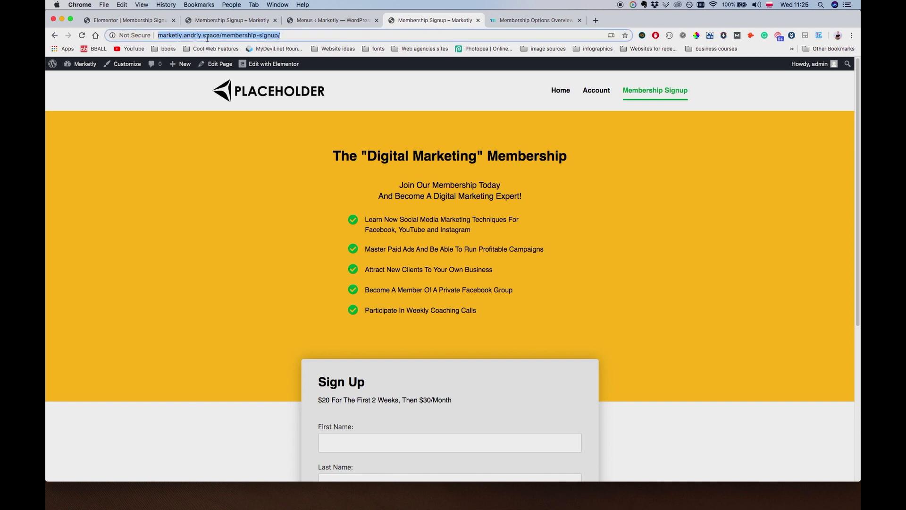
Return to the WordPress admin and open the Home page from the page list for editing with Elementor
left_click(352, 21)
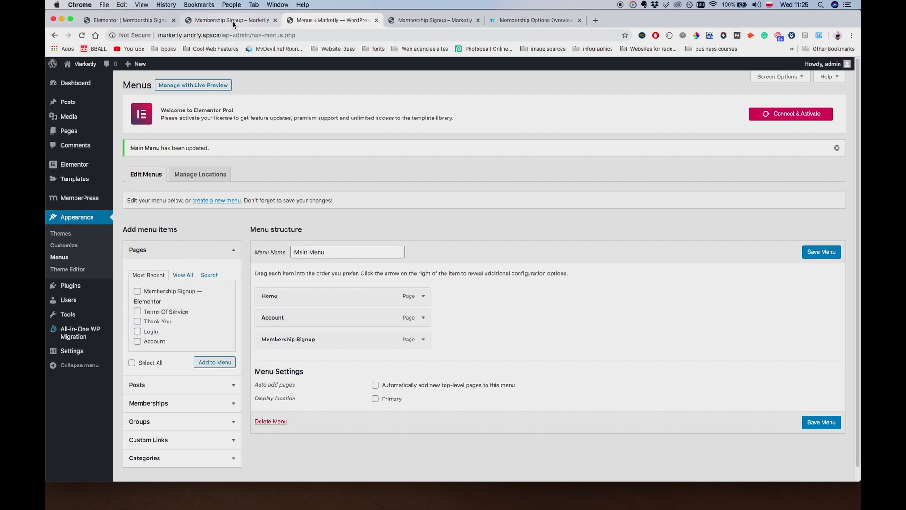
mouse_move(71, 131)
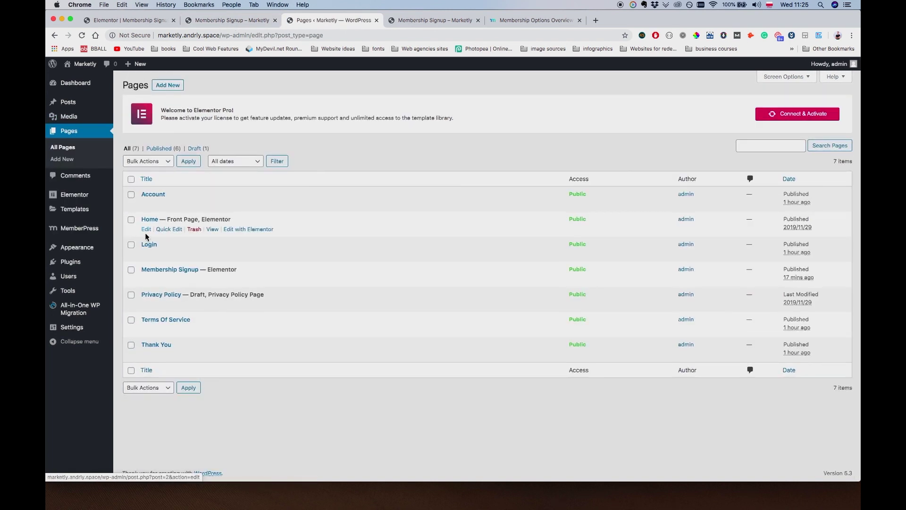
left_click(248, 231)
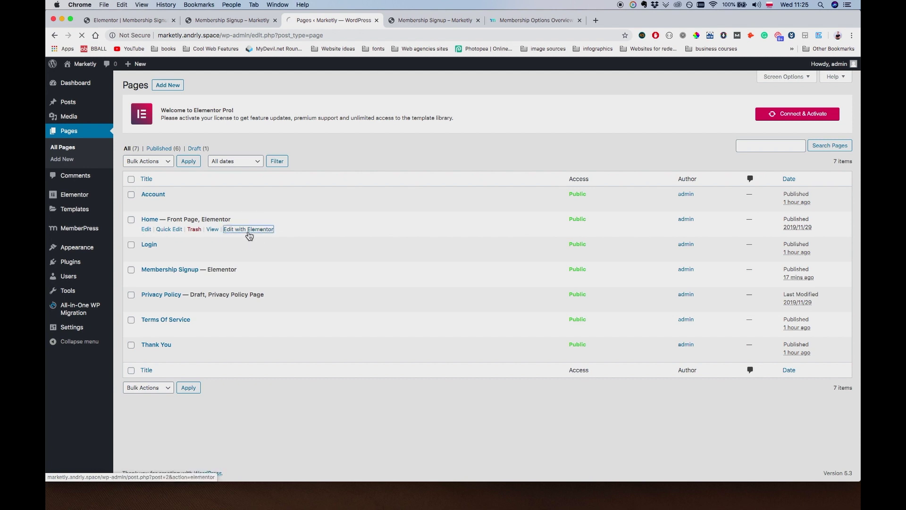
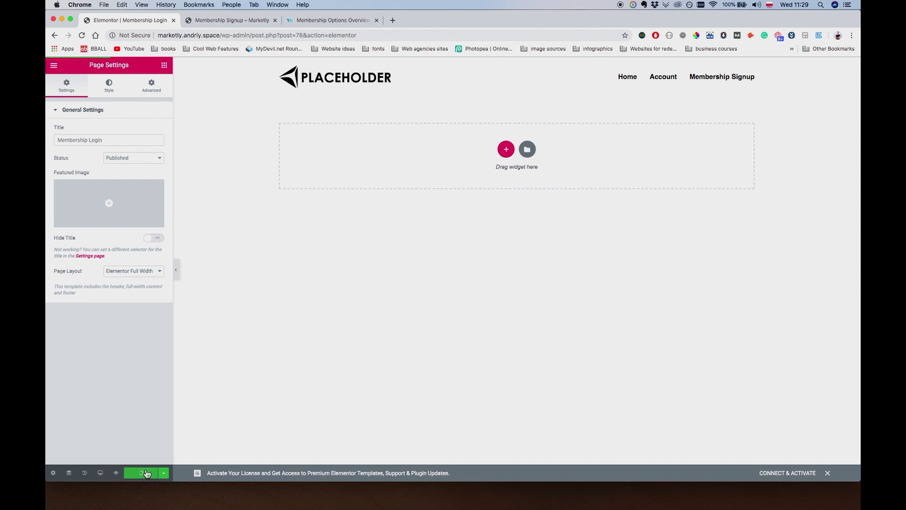
Insert the saved Membership Signup Template from the template library into the empty Membership Login page
left_click(527, 149)
left_click(503, 118)
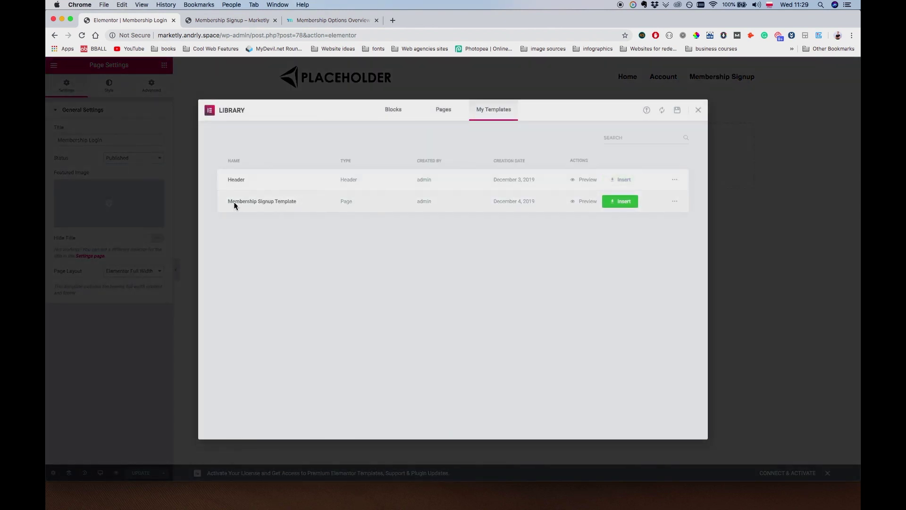
left_click(625, 208)
left_click(511, 299)
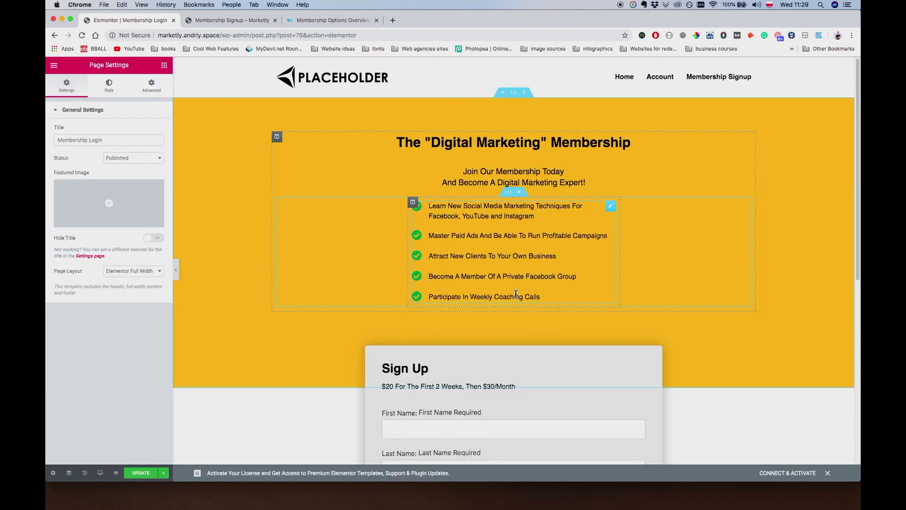
Delete the registration form shortcode widget from the inserted template on the login page
scroll(605, 324, "down", 7)
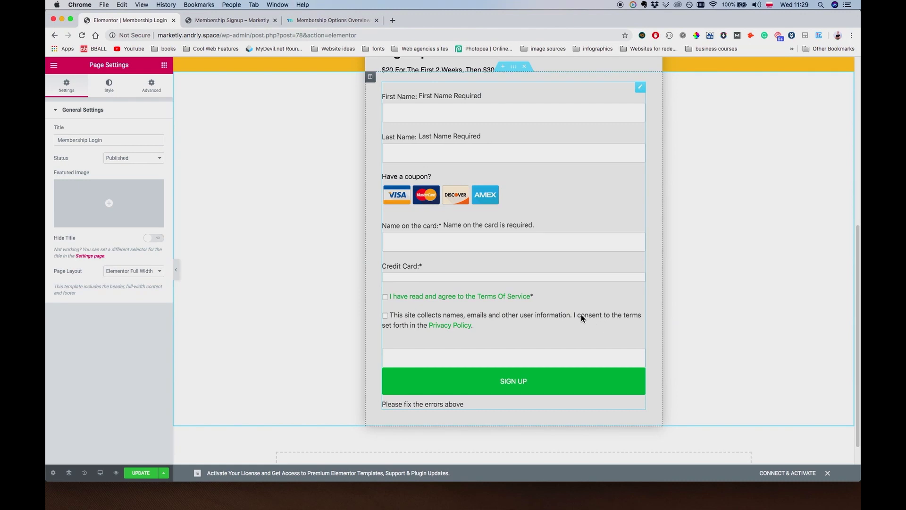
left_click(497, 362)
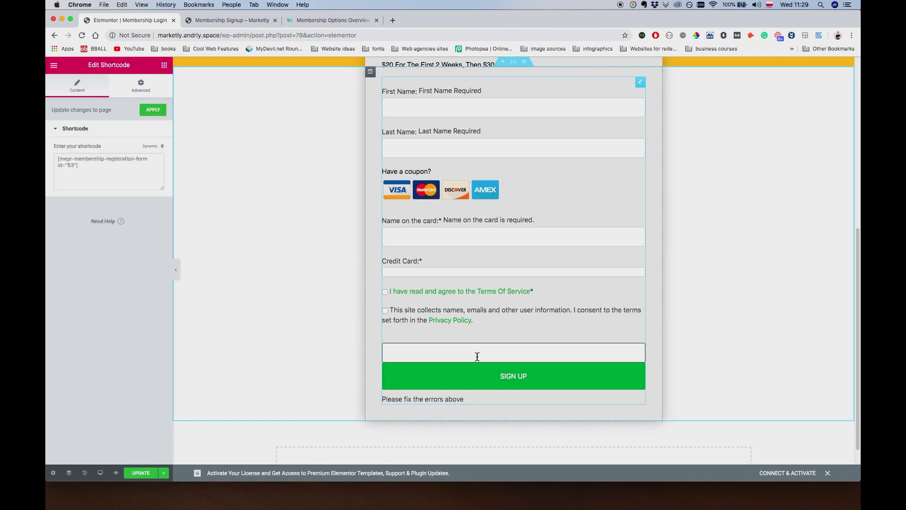
scroll(517, 345, "up", 1)
right_click(639, 108)
left_click(653, 229)
Reload the Membership Signup preview, look over its form, and return to the login page in the editor
left_click(198, 20)
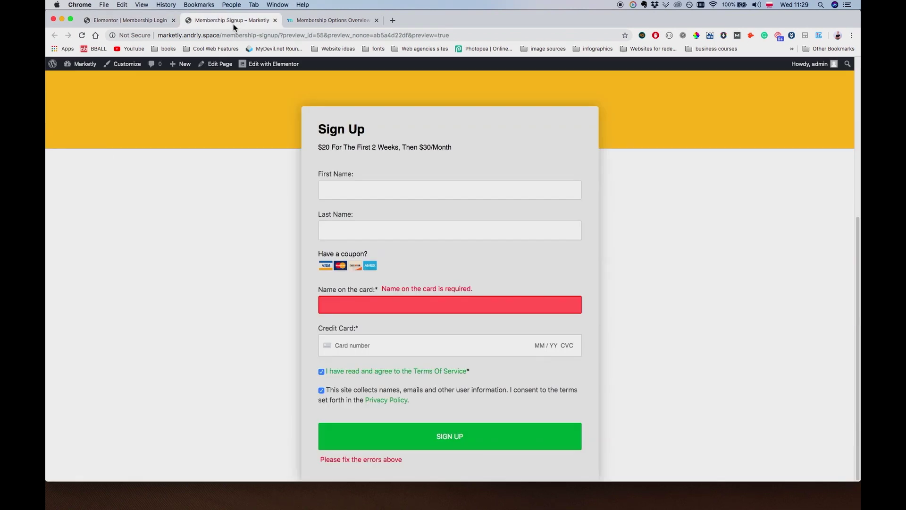
key("super+r")
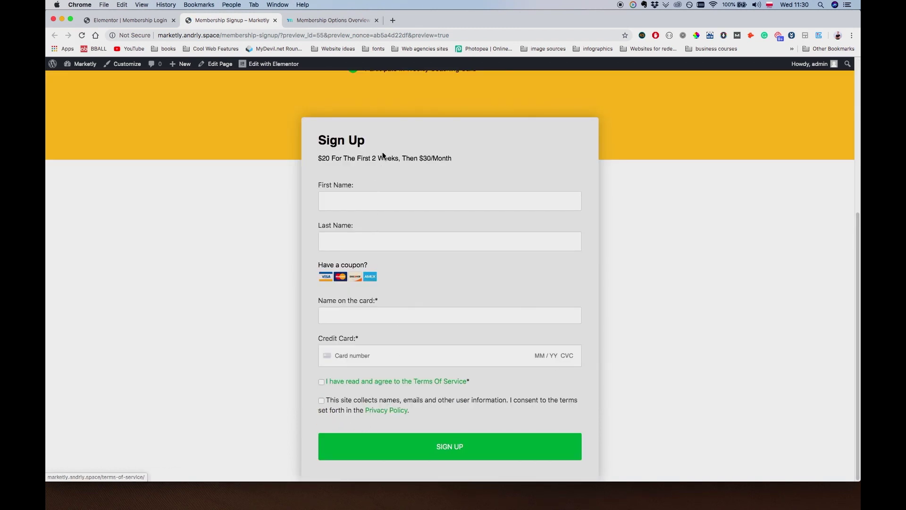
left_click(132, 23)
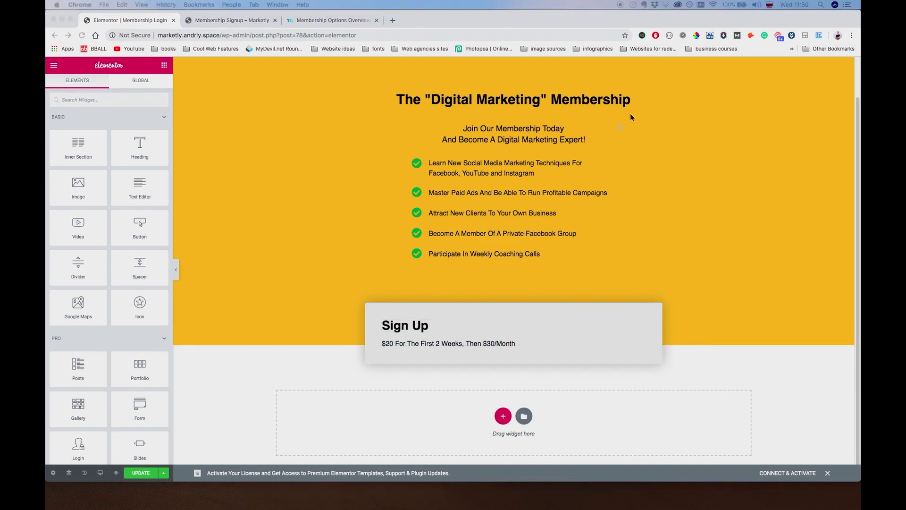
Delete the inner section holding the benefits checklist from the yellow hero section
left_click(542, 210)
right_click(610, 164)
left_click(521, 158)
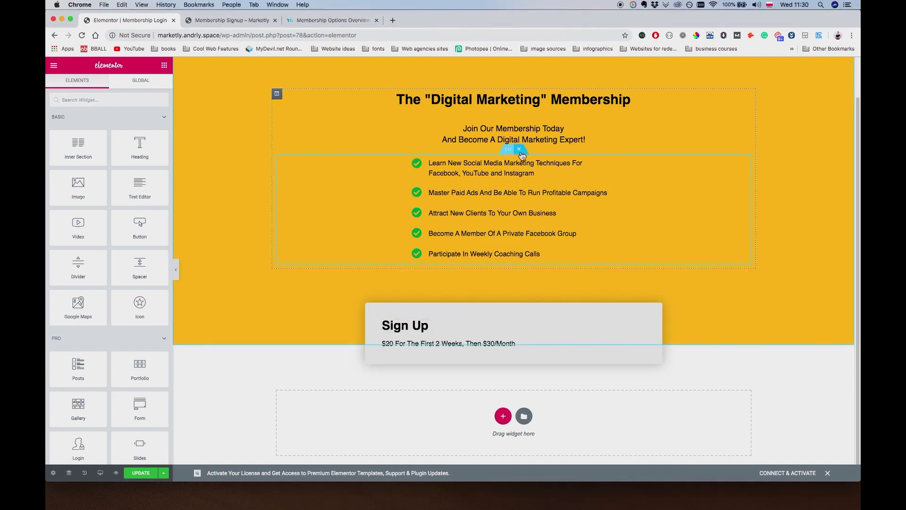
left_click(519, 149)
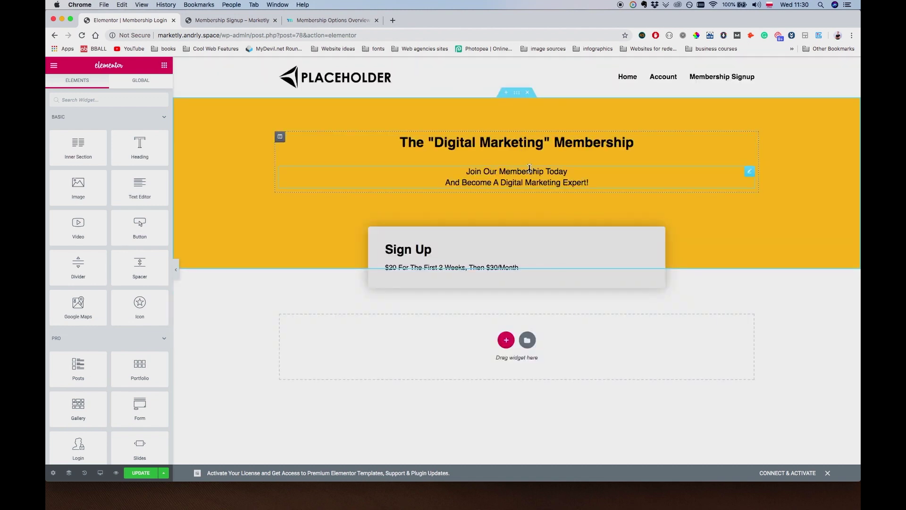
Change the hero heading to "Members Area" and the subheading beneath it to "Log In To Your Account"
left_click(635, 147)
key("super+a")
type("Members Area")
key("super+l")
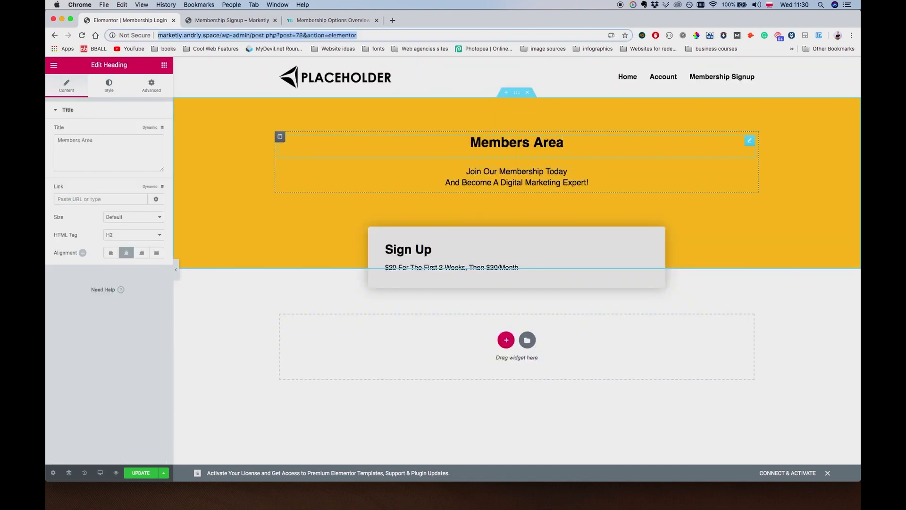
left_click(563, 188)
key("super+a")
type("Log In To Your Account")
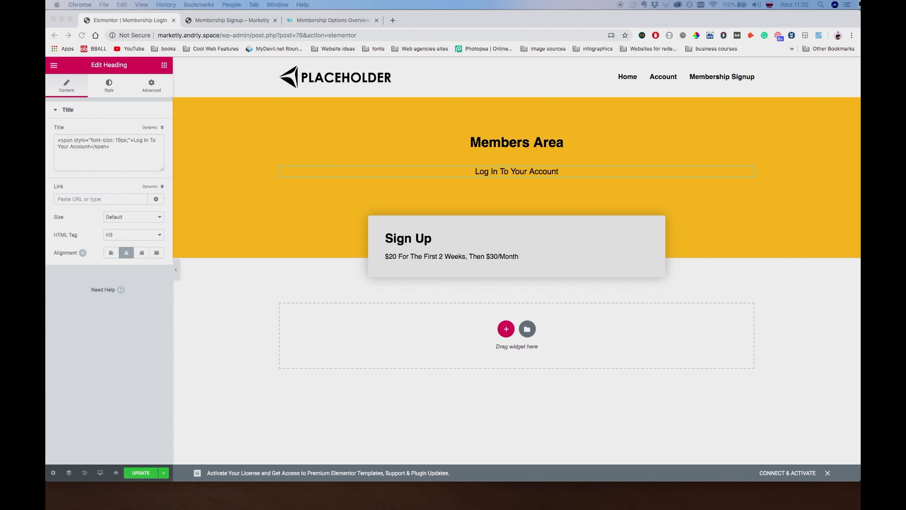
Delete the price text and the Sign Up heading from the card overlapping the yellow section
left_click(528, 253)
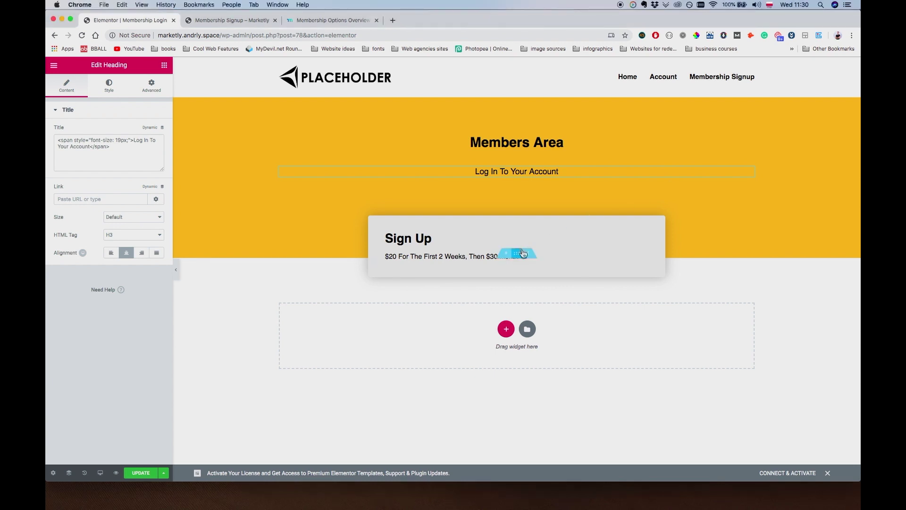
right_click(643, 266)
left_click(667, 381)
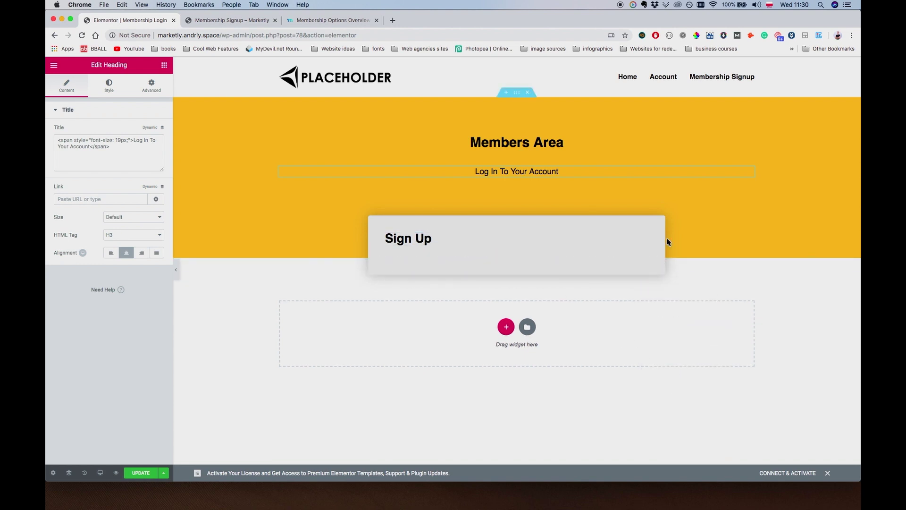
left_click(443, 241)
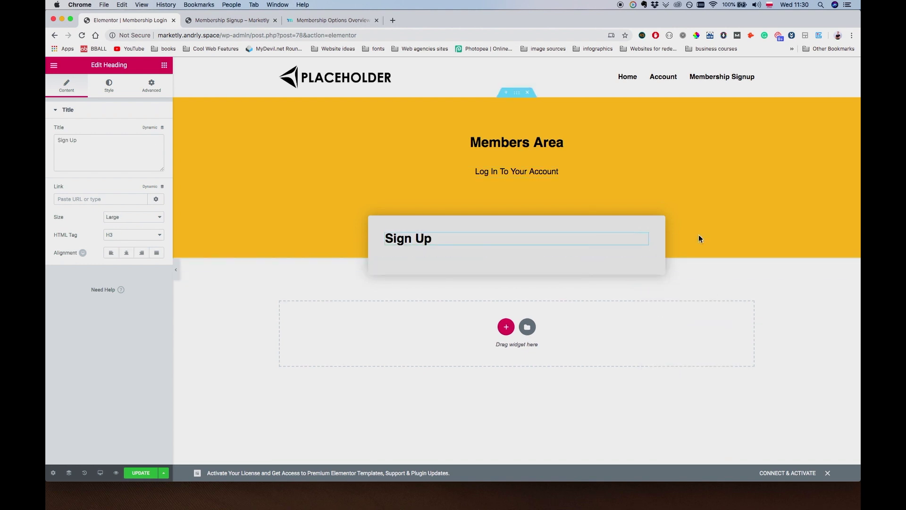
right_click(645, 240)
left_click(670, 360)
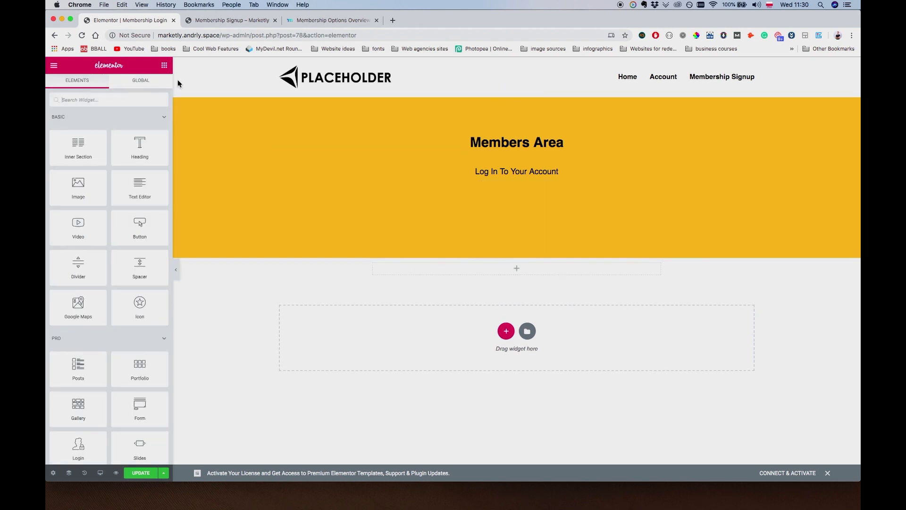
Add a Shortcode widget to the emptied card column and open its shortcode field for editing
type("short")
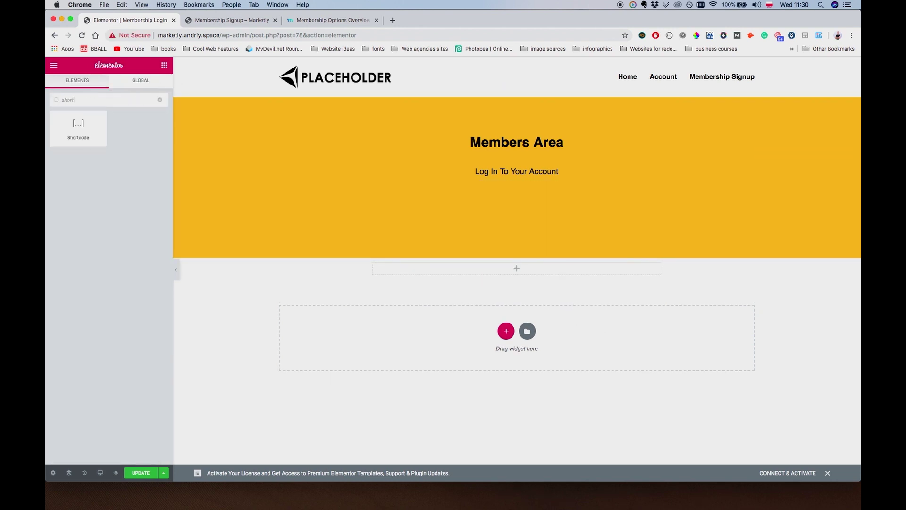
left_click_drag(79, 126, 548, 274)
left_click(111, 173)
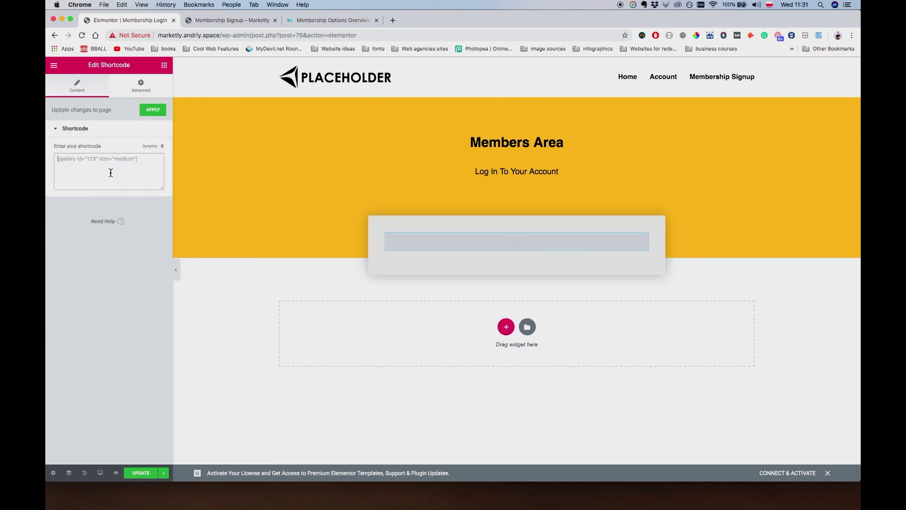
Load the WordPress dashboard at wp-admin in place of the Membership Signup preview
left_click(216, 20)
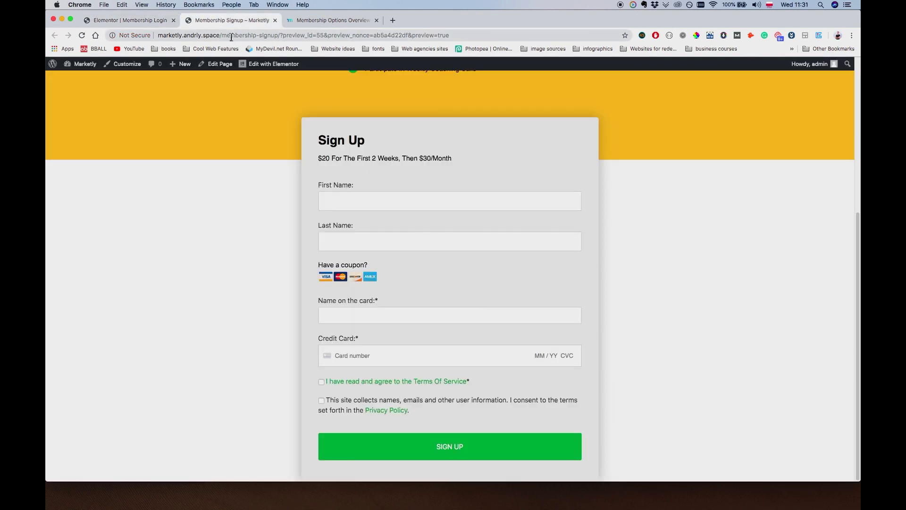
left_click(220, 37)
type("marketly.andrly.space/wp-admin")
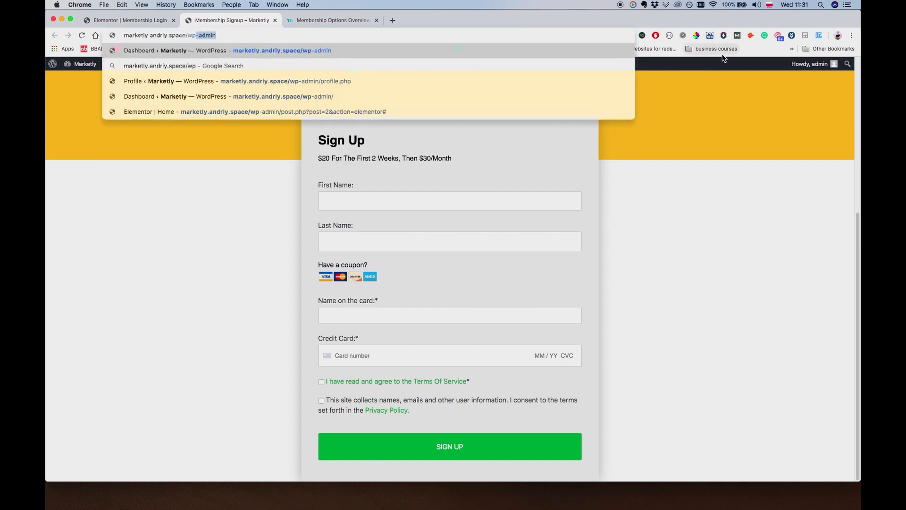
key("Return")
Open the MemberPress membership for editing and go to the Registration settings in its Membership Options
mouse_move(78, 194)
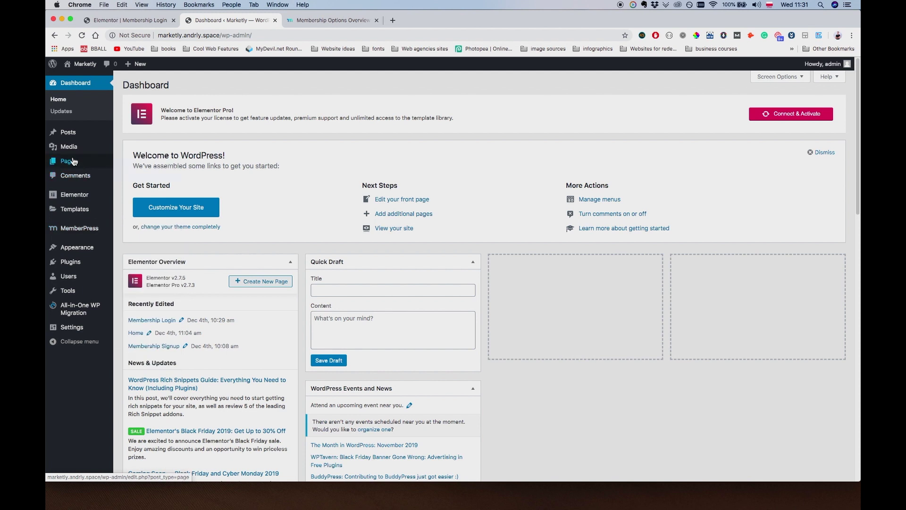
mouse_move(98, 229)
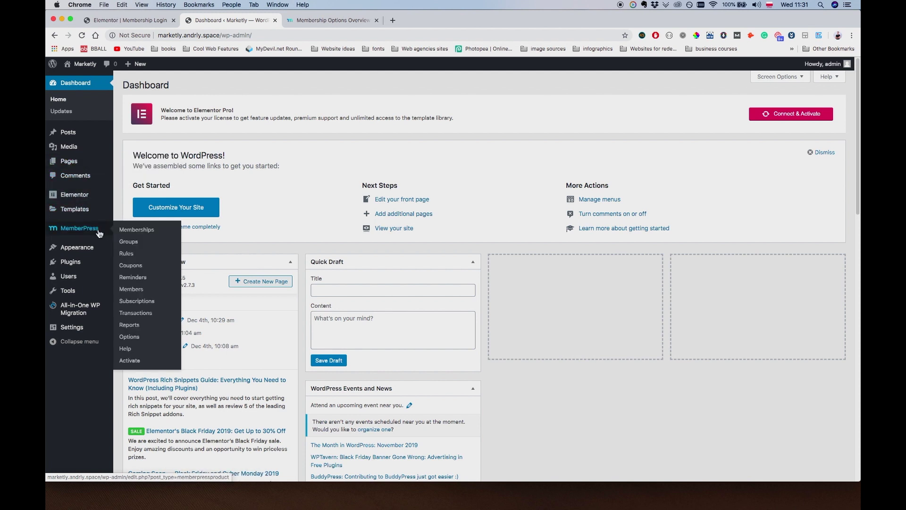
left_click(152, 235)
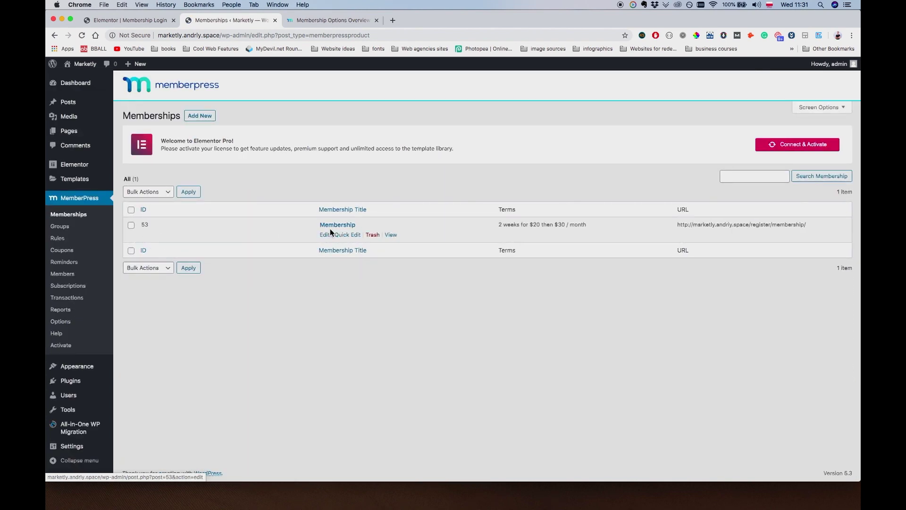
left_click(325, 235)
scroll(344, 303, "down", 5)
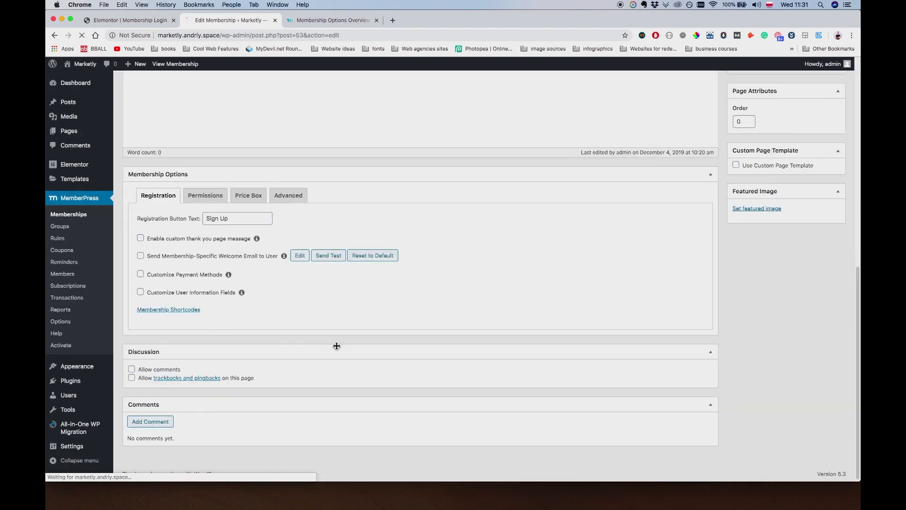
Display the Membership Shortcodes in the membership's registration settings
left_click(177, 327)
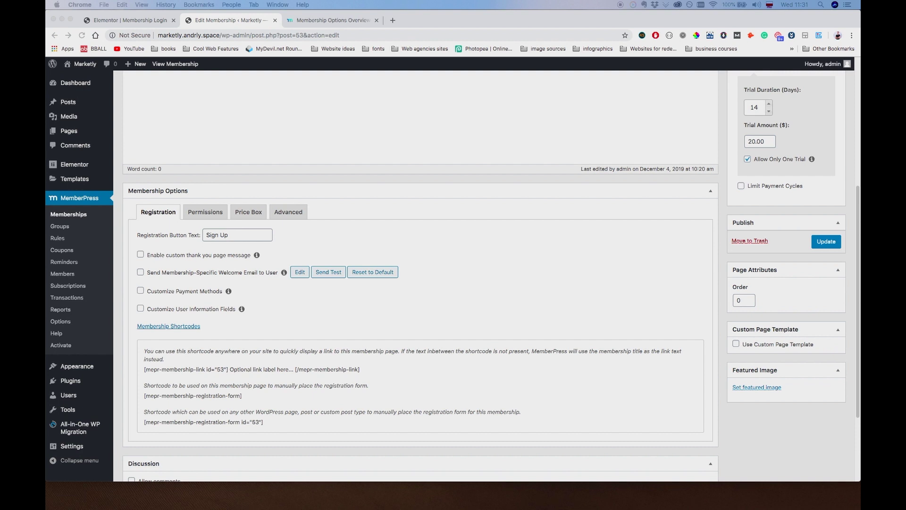
left_click(353, 368)
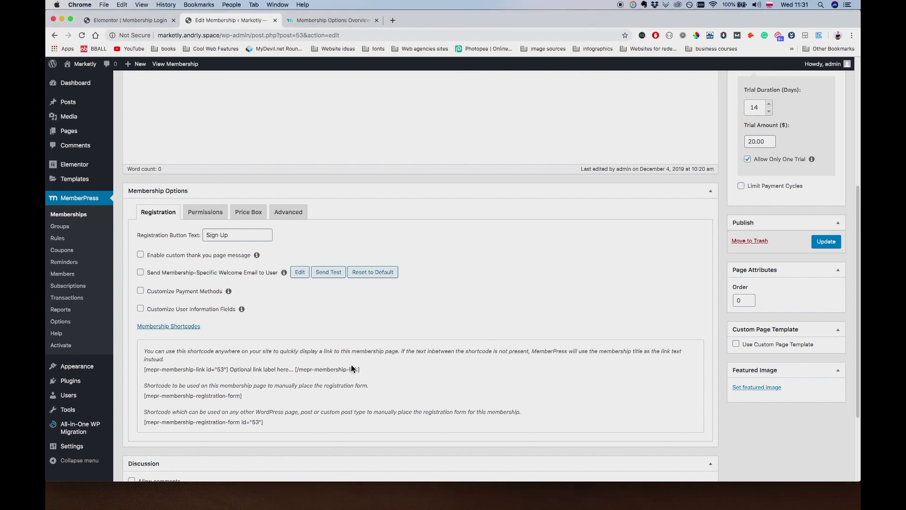
Search the web for the memberpress login form shortcode and find it in the MemberPress login page documentation
key("cmd+t")
type("memberpr")
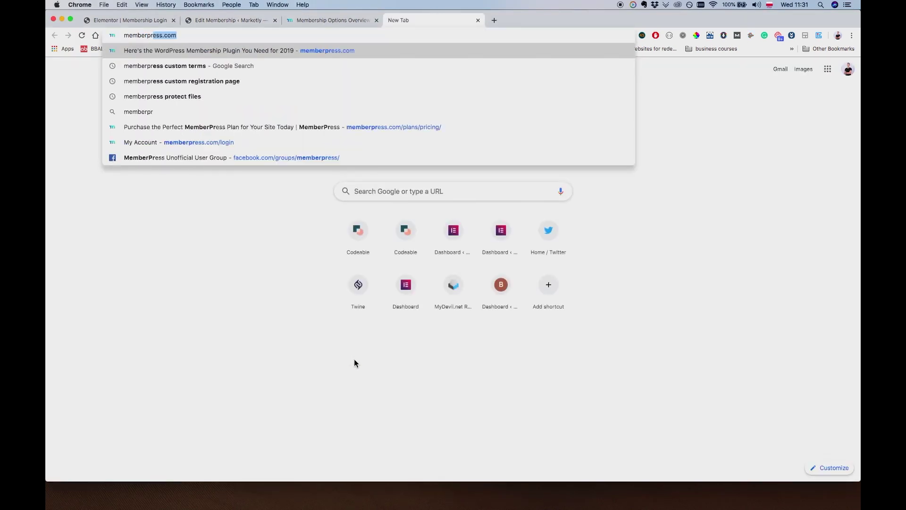
type("ess login form sh")
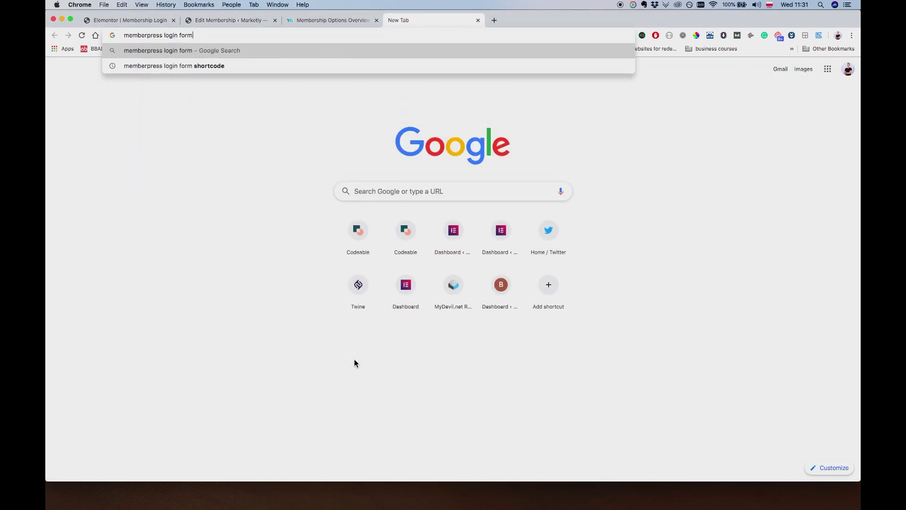
key("Return")
left_click(207, 136)
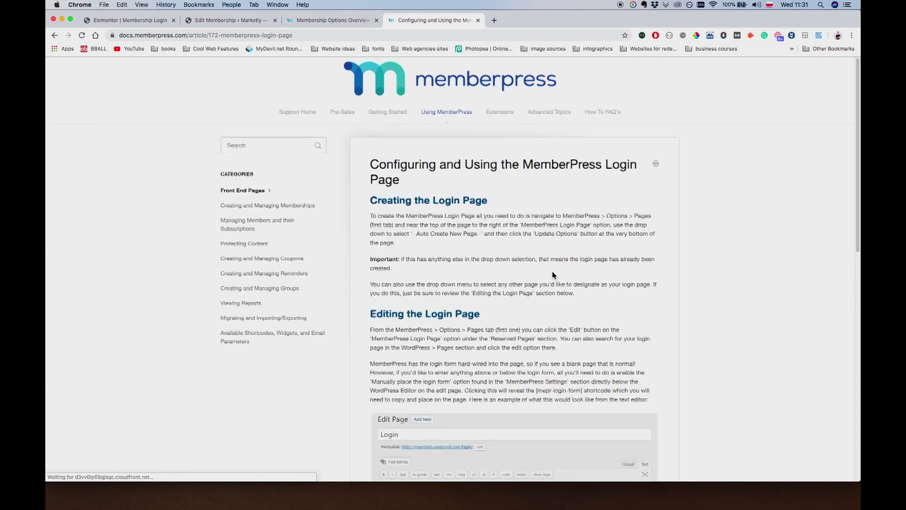
scroll(553, 274, "down", 5)
scroll(552, 274, "down", 5)
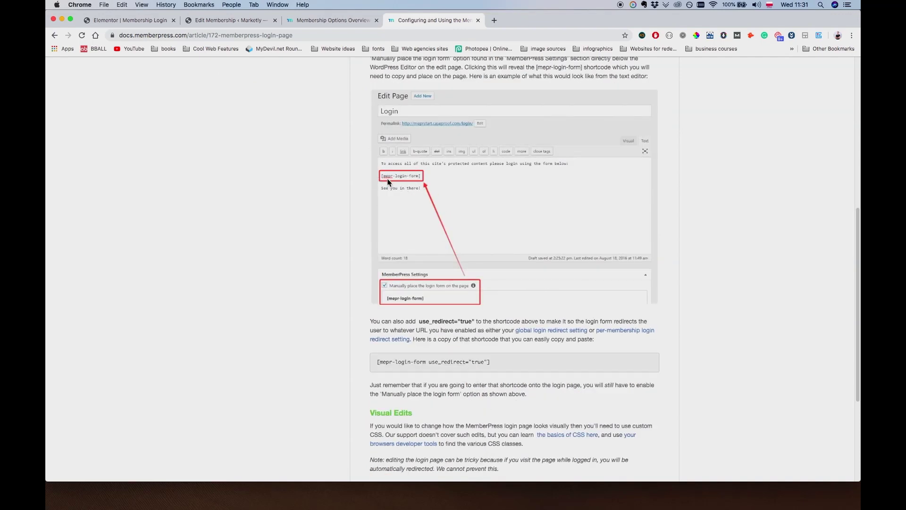
In the Membership Login page editor, enter [mepr-login-form] in the card's Shortcode widget and apply it
left_click(113, 20)
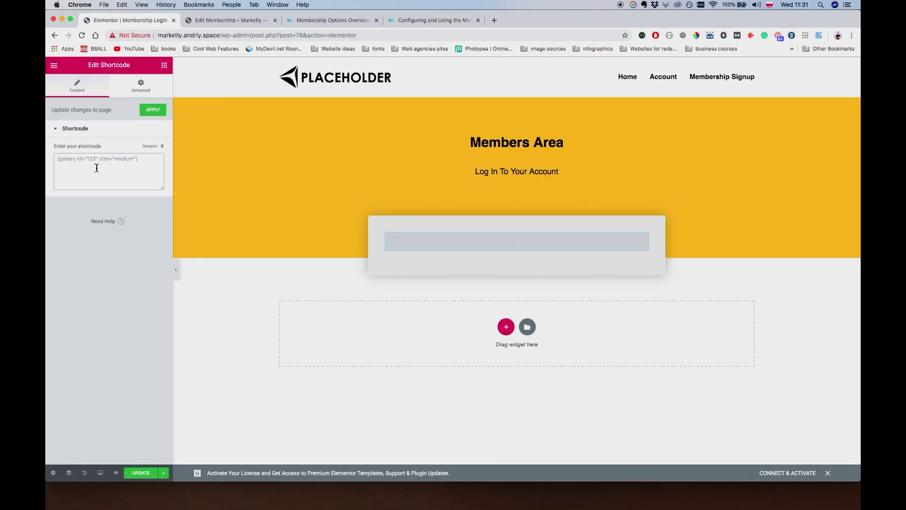
type("[mepr-")
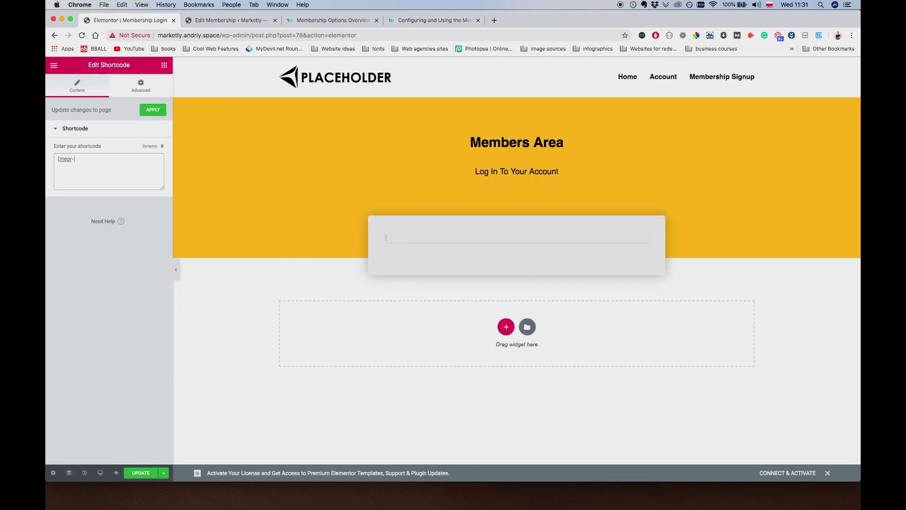
type("login-form]")
left_click(153, 111)
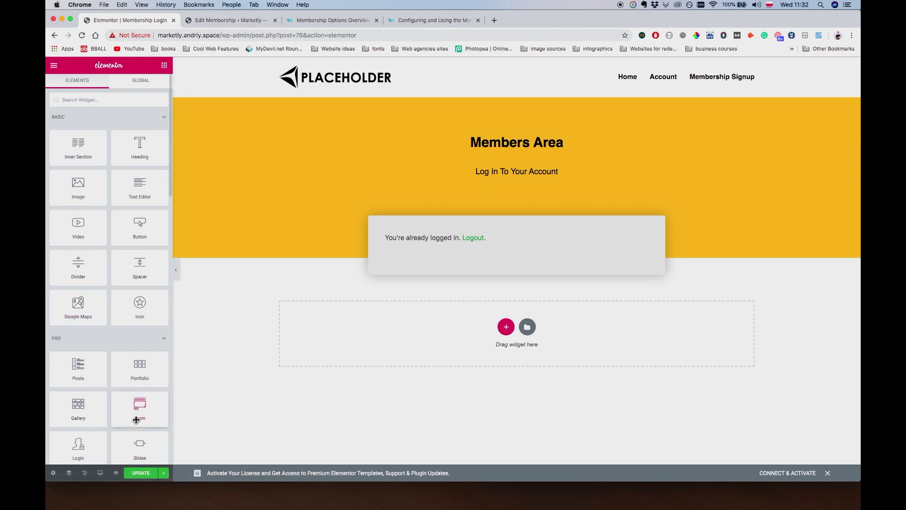
Preview the Membership Login page and copy its address up to /membership-login/, without the preview parameters
left_click(116, 473)
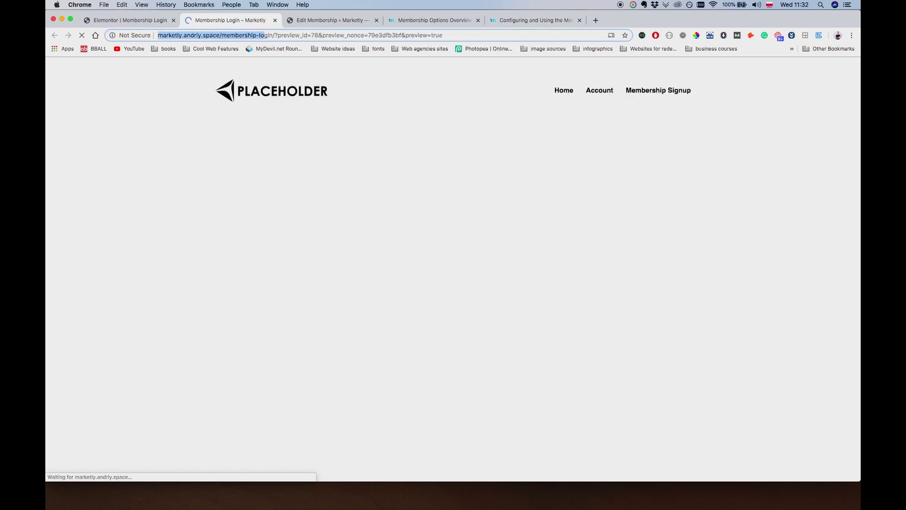
left_click_drag(274, 36, 161, 36)
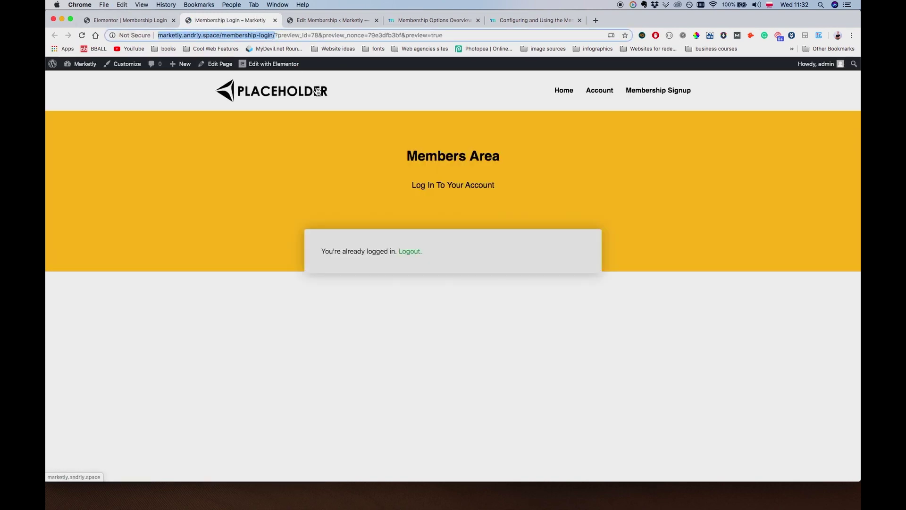
key("super+c")
key("super+n")
key("super+v")
key("Return")
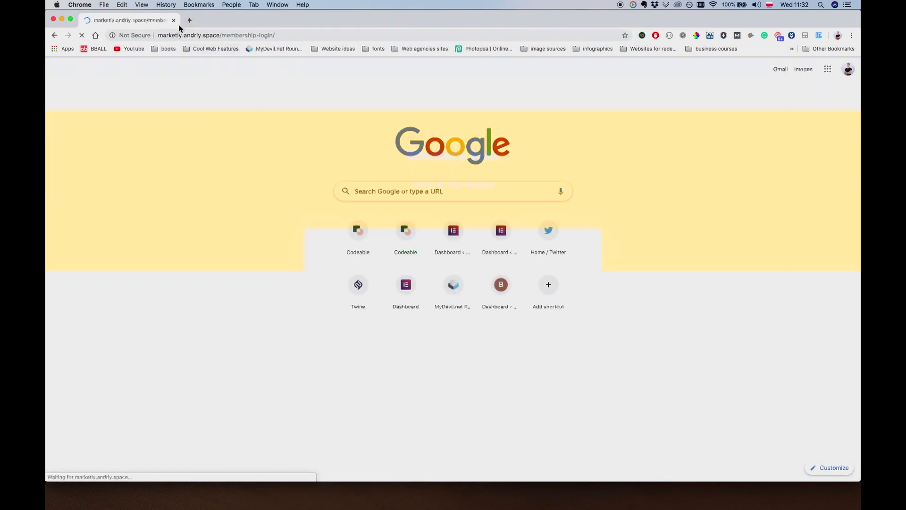
key("super+w")
Load the copied membership-login address in a new incognito window and refresh it
key("super+shift+n")
key("super+v")
key("Return")
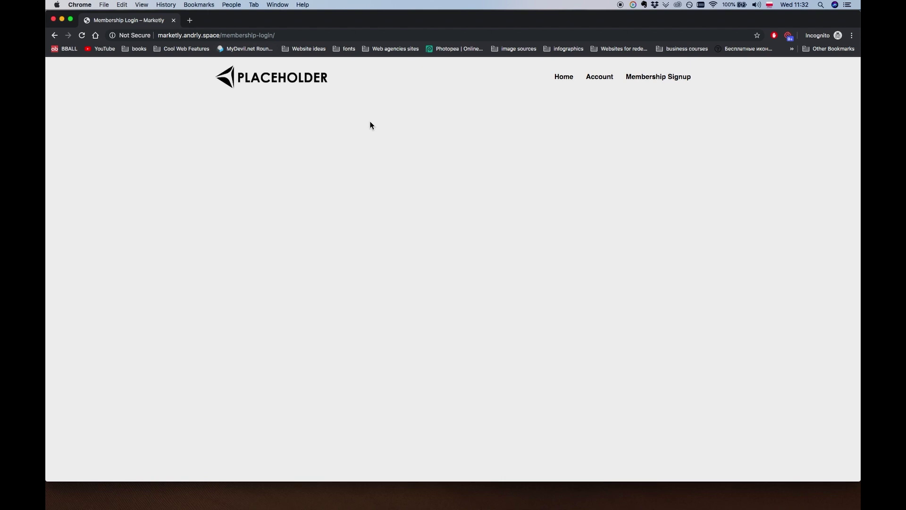
key("super+r")
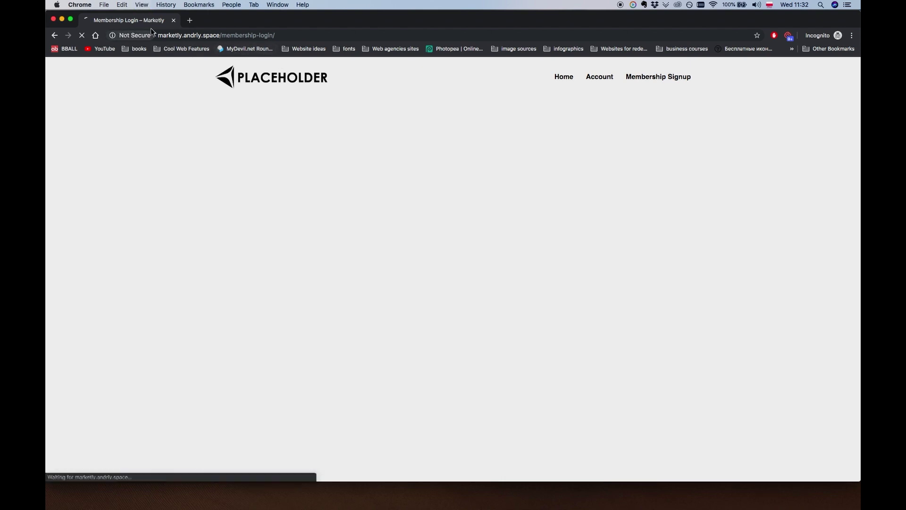
Return to the Elementor editor and update the Membership Login page
left_click_drag(263, 23, 395, 194)
left_click(144, 20)
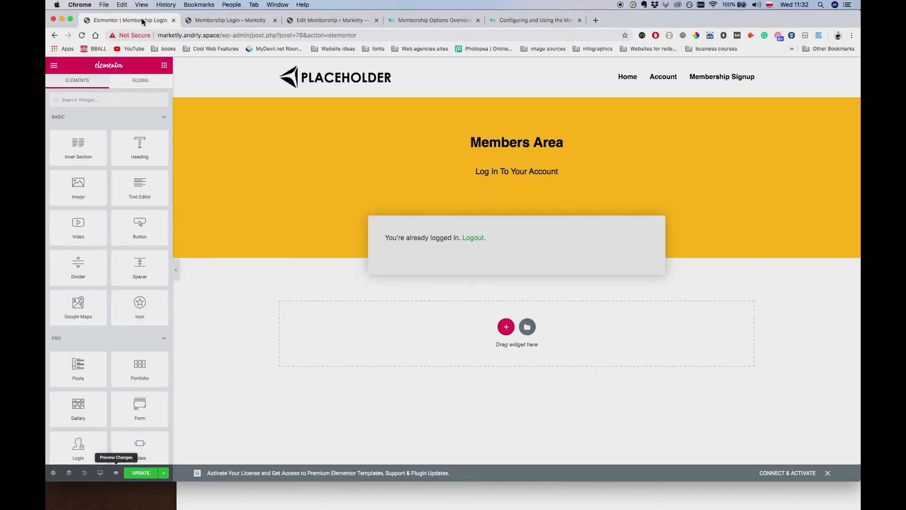
left_click(138, 474)
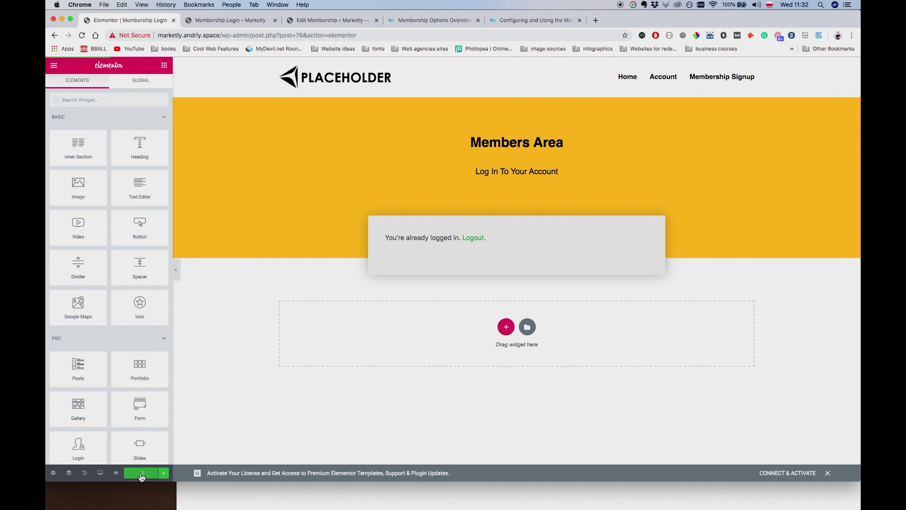
Check the login form in the incognito window, including its Forgot Password page, and minimize the window
left_click(251, 505)
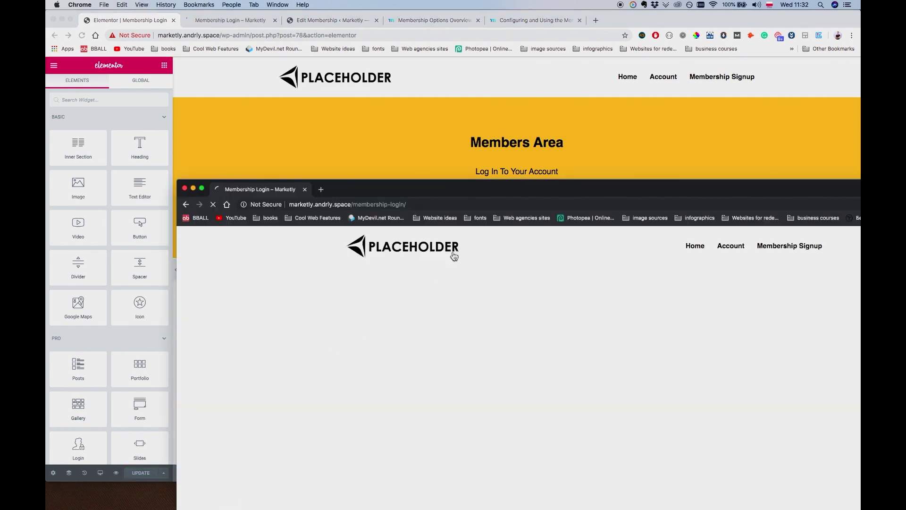
left_click_drag(462, 195, 381, 56)
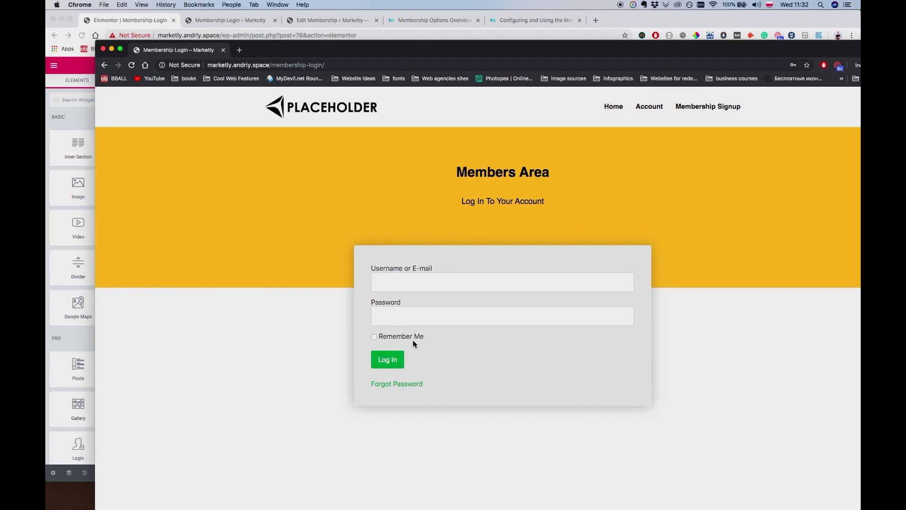
left_click(398, 385)
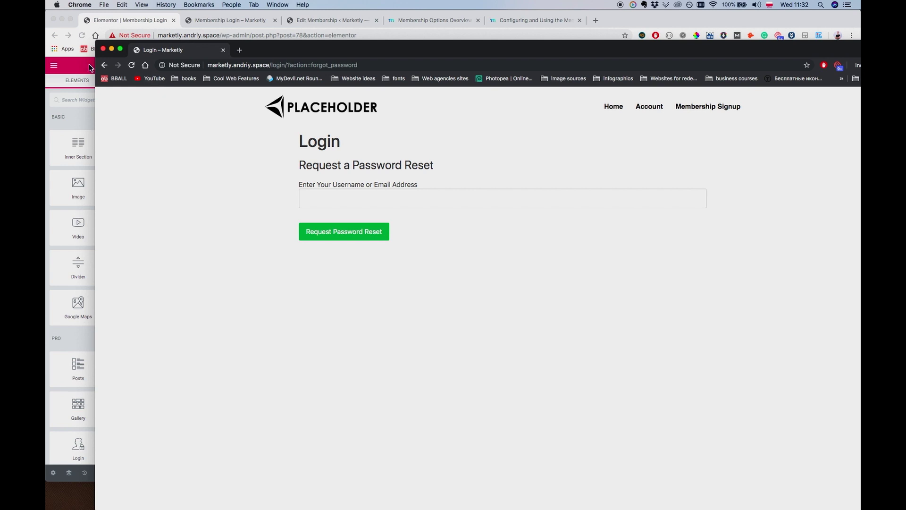
left_click(105, 67)
left_click_drag(321, 43, 350, 75)
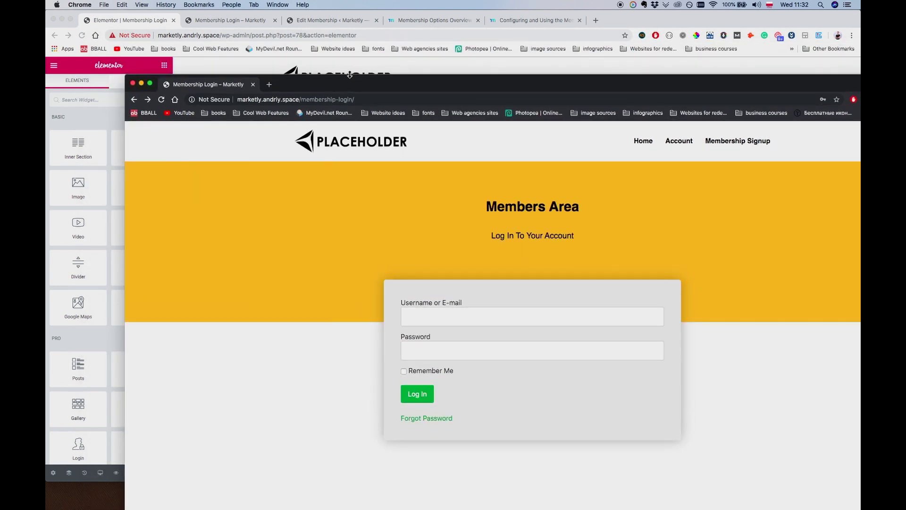
left_click(141, 84)
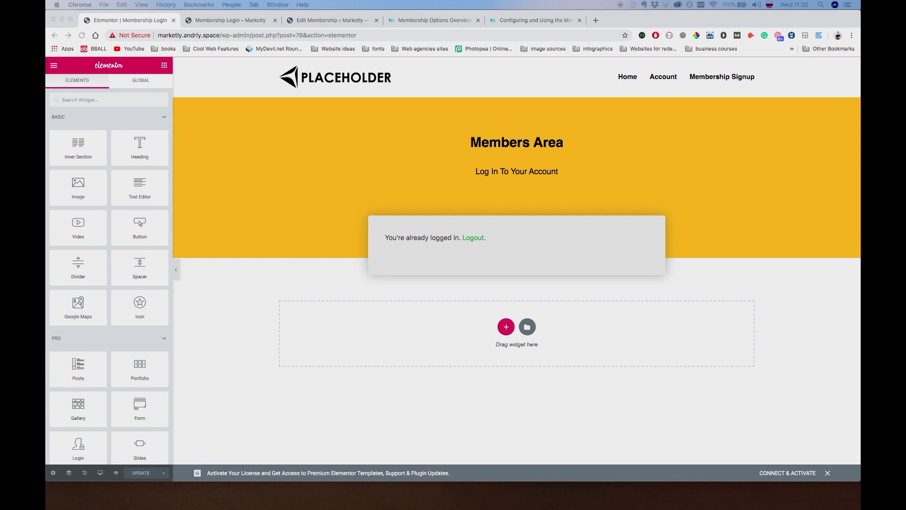
Paste the form styling code for rows, labels and the submit button into the login Shortcode widget's Custom CSS and update the page
left_click(525, 260)
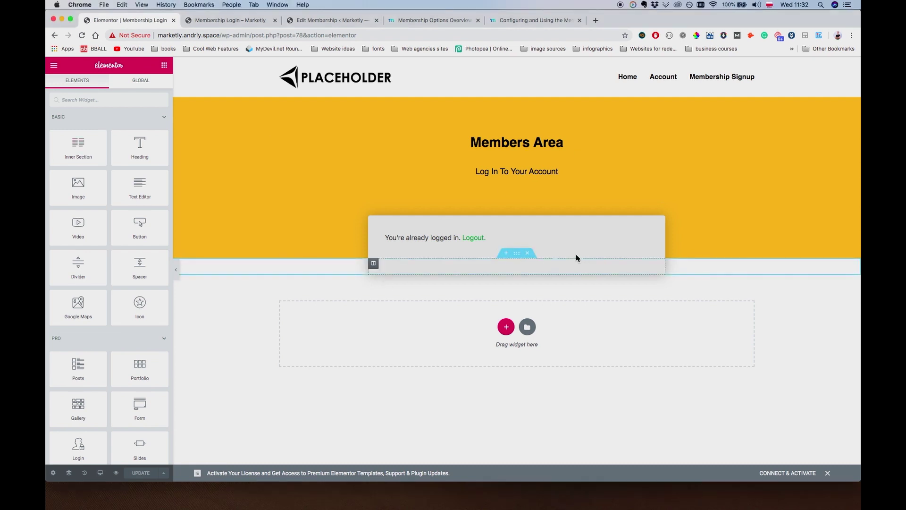
left_click(641, 237)
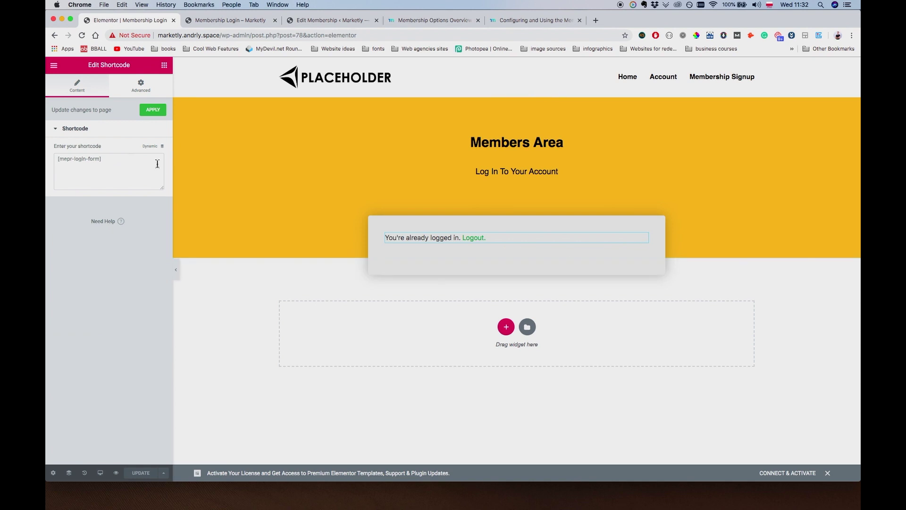
left_click(134, 89)
left_click(104, 425)
left_click(116, 328)
key("super+v")
left_click(140, 471)
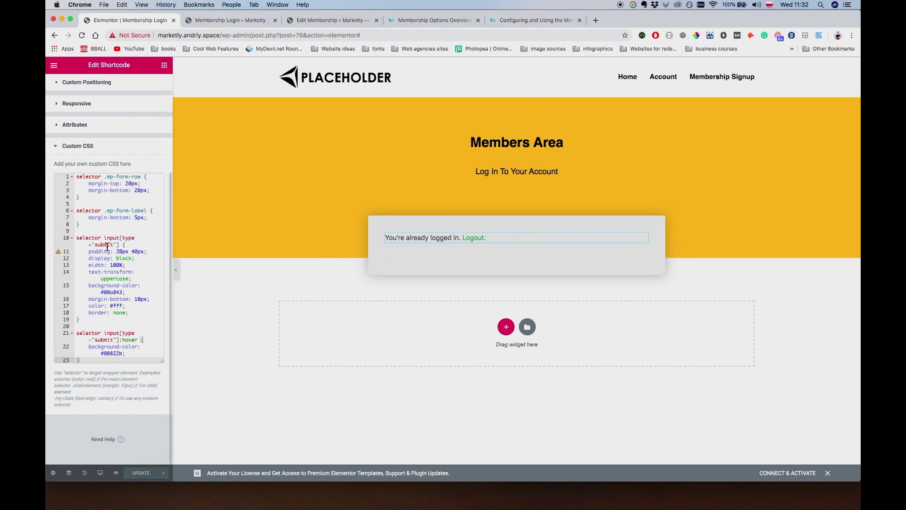
Copy the darker green hex code #009349 from Elementor's Color Picker palette
double_click(108, 353)
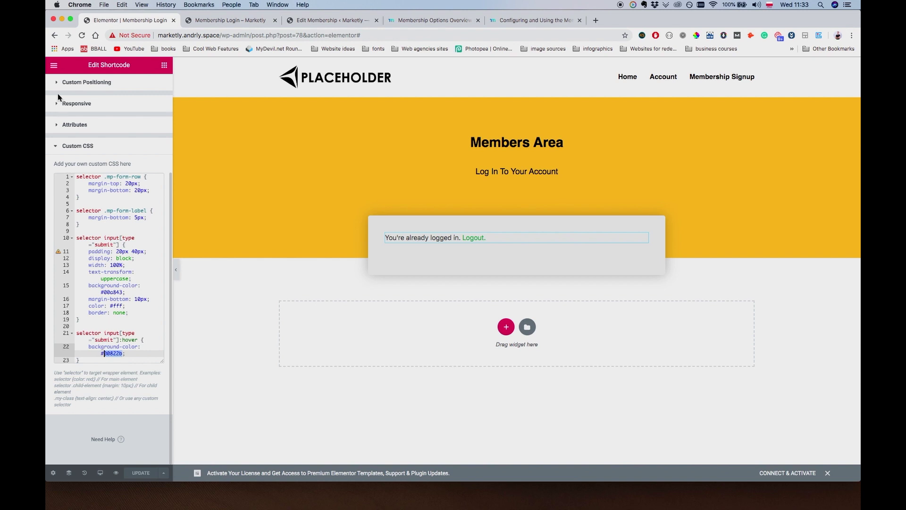
left_click(54, 64)
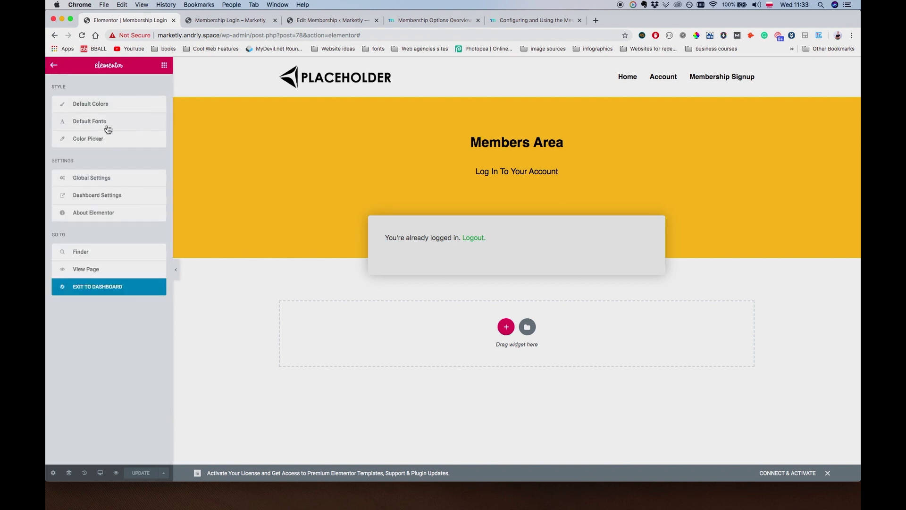
left_click(108, 139)
left_click(152, 169)
left_click(83, 158)
key("super+a")
key("super+c")
left_click(164, 65)
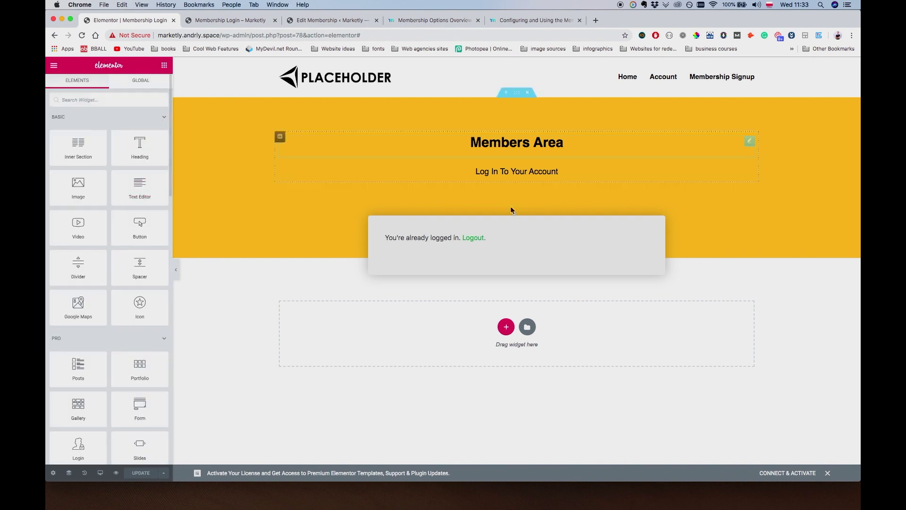
Set the submit button's hover background to #009349 in the login Shortcode widget's Custom CSS and update the page
left_click(642, 239)
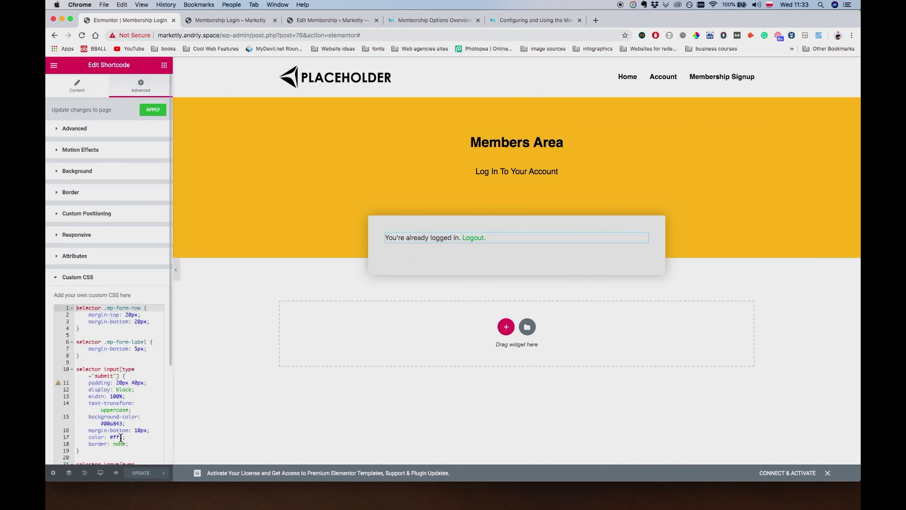
scroll(123, 437, "down", 5)
double_click(108, 353)
key("super+v")
left_click(141, 473)
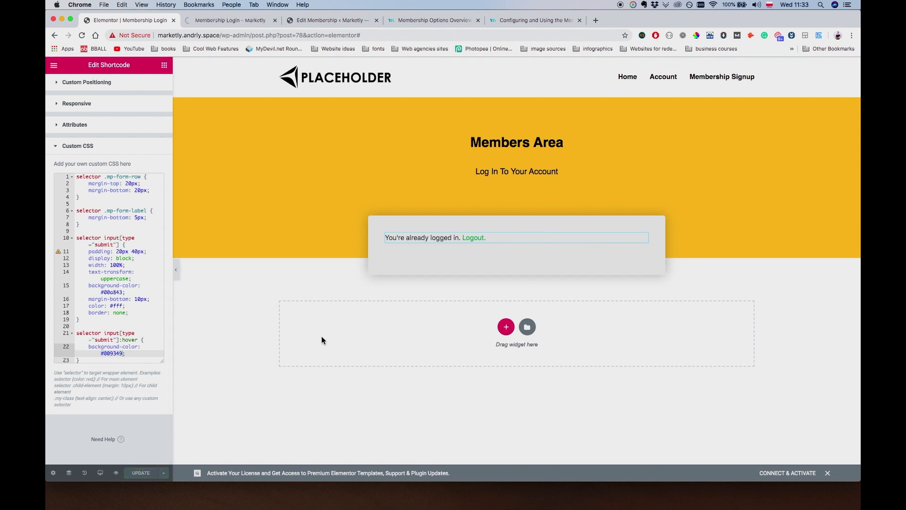
Bring back the incognito window and reload the membership-login page to check the new styling
key("ctrl+Down")
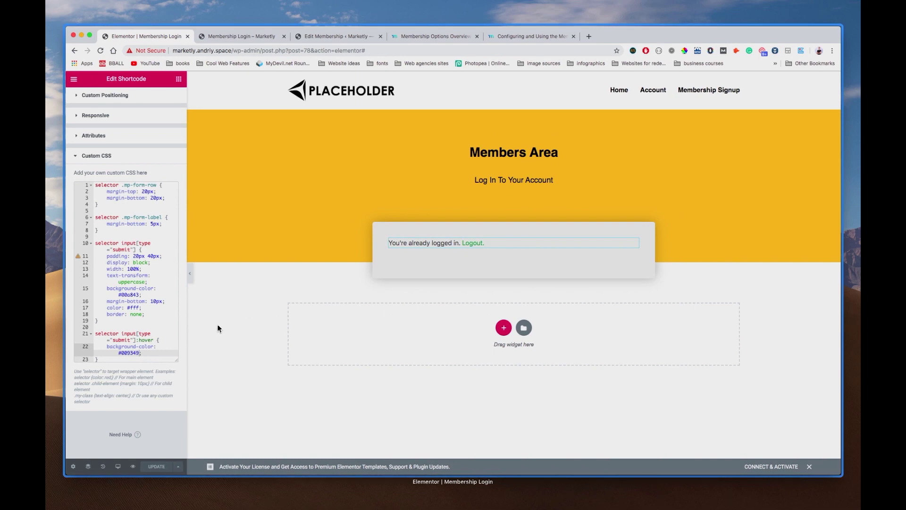
left_click(311, 338)
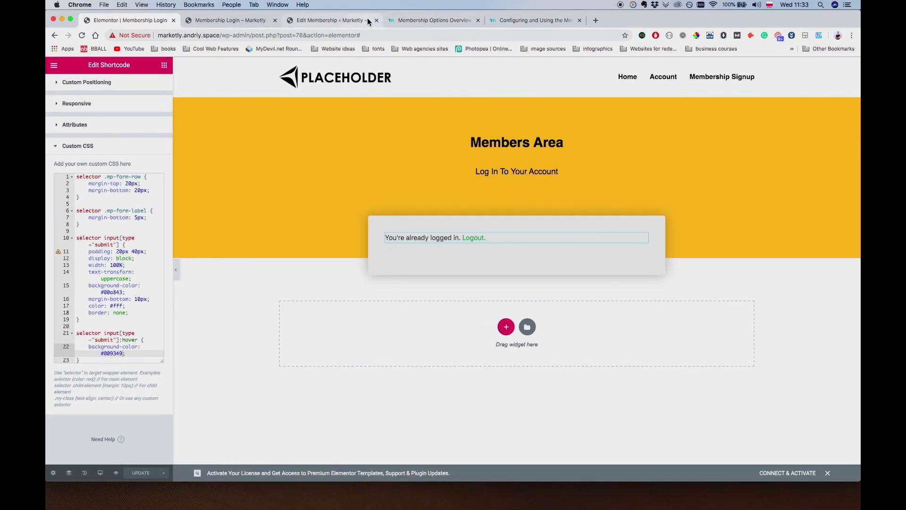
key("ctrl+Down")
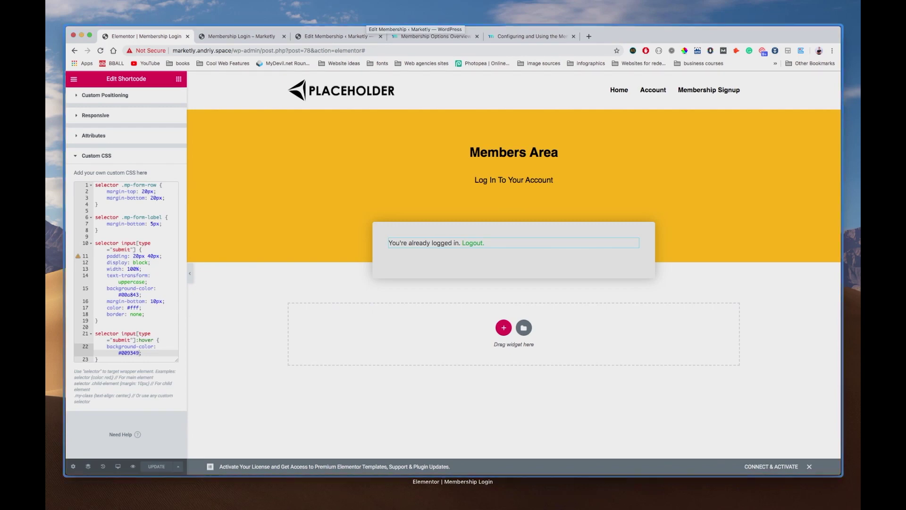
key("super+grave")
left_click_drag(468, 79, 406, 43)
key("super+r")
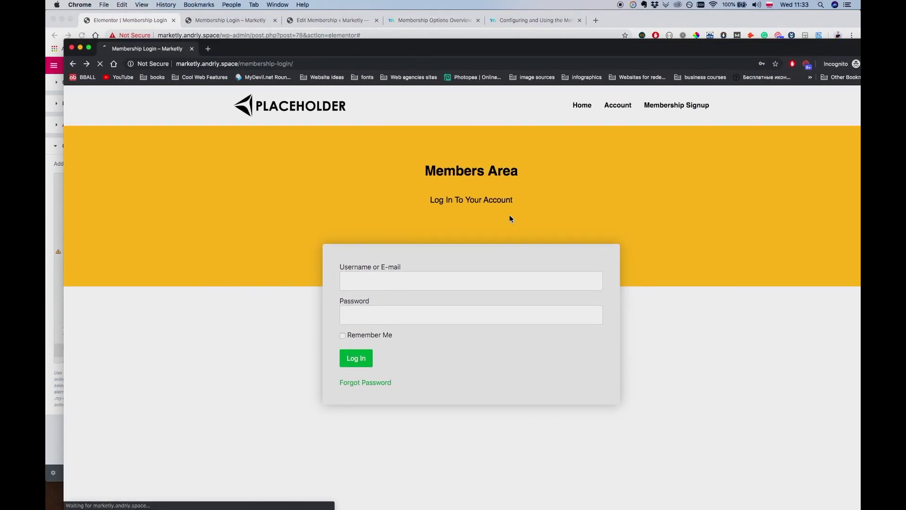
Inspect the styled login form's username field and open its Forgot Password page
left_click_drag(403, 277, 340, 276)
left_click(464, 278)
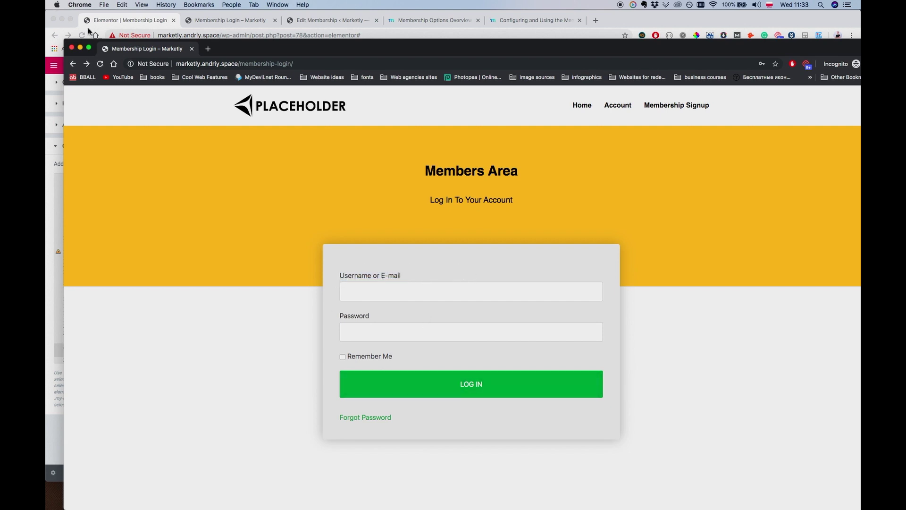
left_click(386, 292)
left_click(477, 263)
left_click(369, 420)
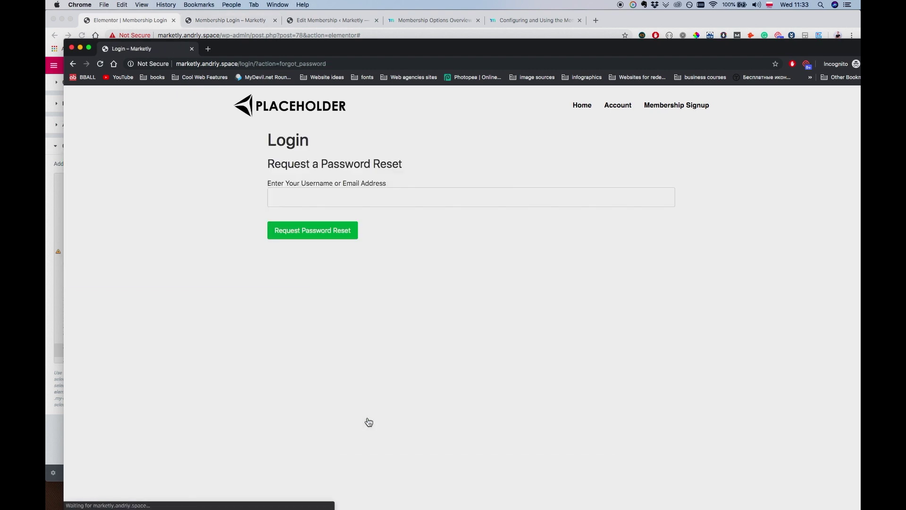
left_click(72, 64)
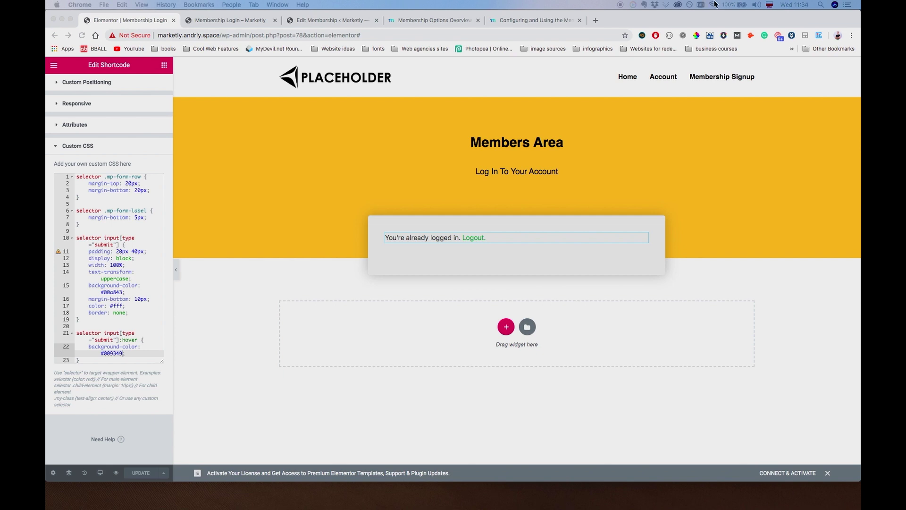
left_click(214, 21)
left_click(135, 20)
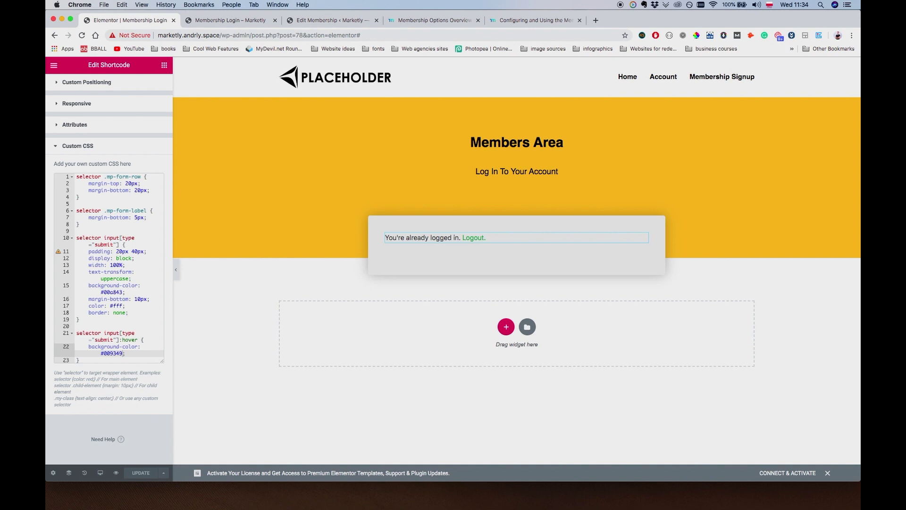
key("super+Tab")
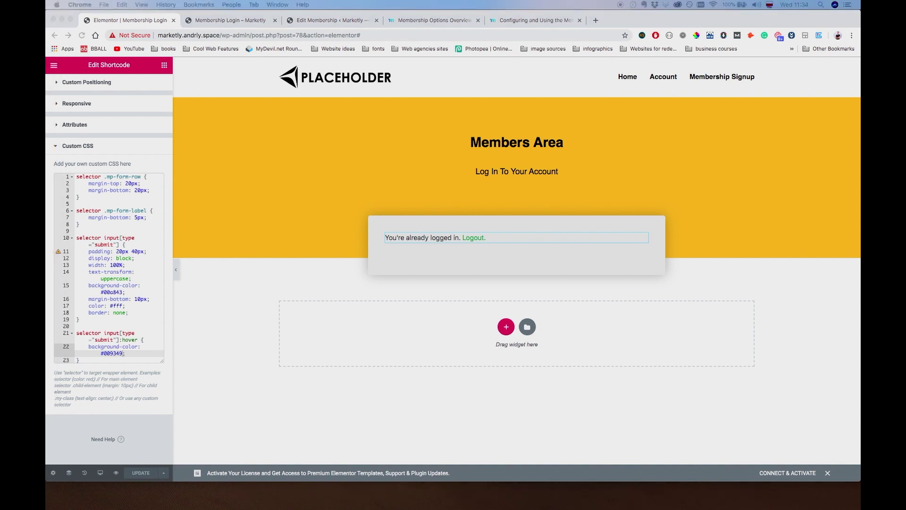
left_click(497, 377)
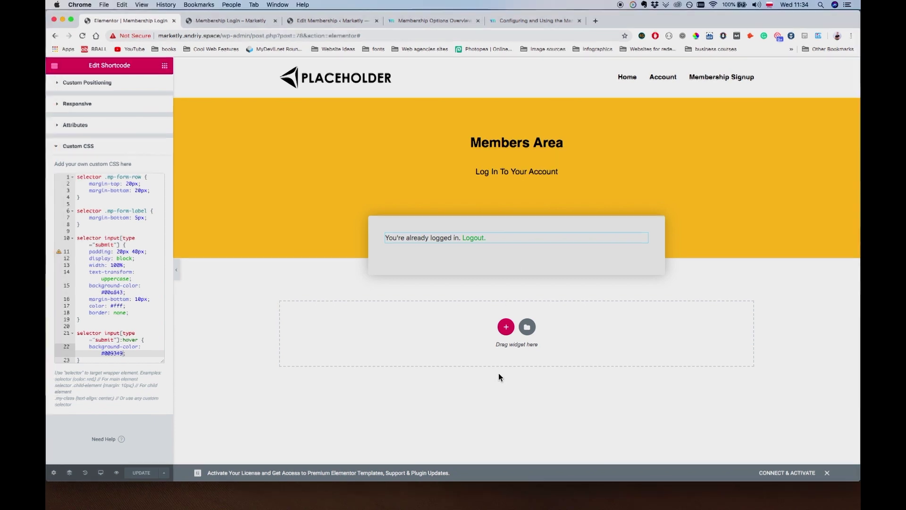
key("ctrl+Up")
left_click(474, 371)
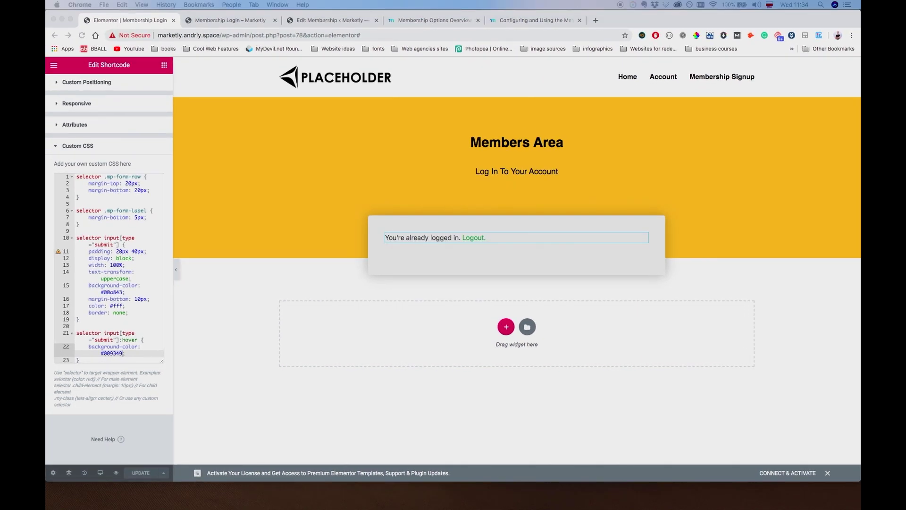
key("ctrl+Up")
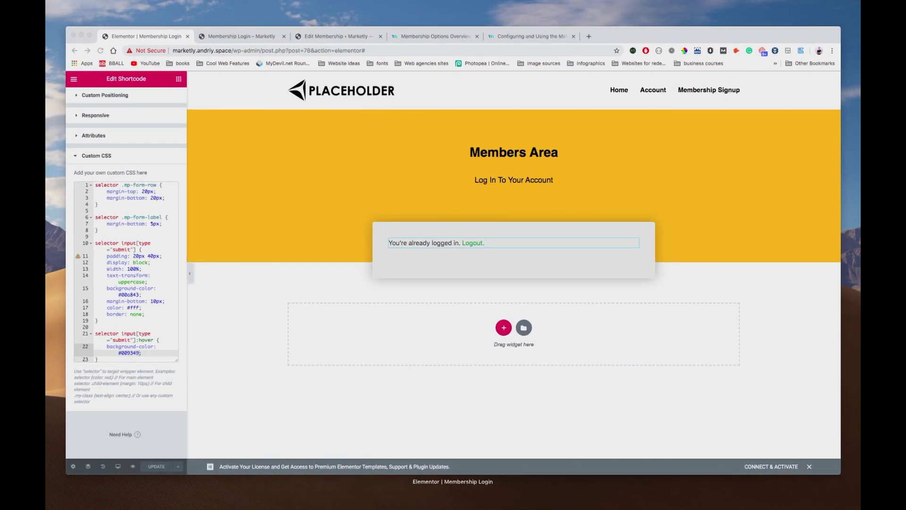
key("ctrl+Up")
key("ctrl+Up")
left_click(615, 299)
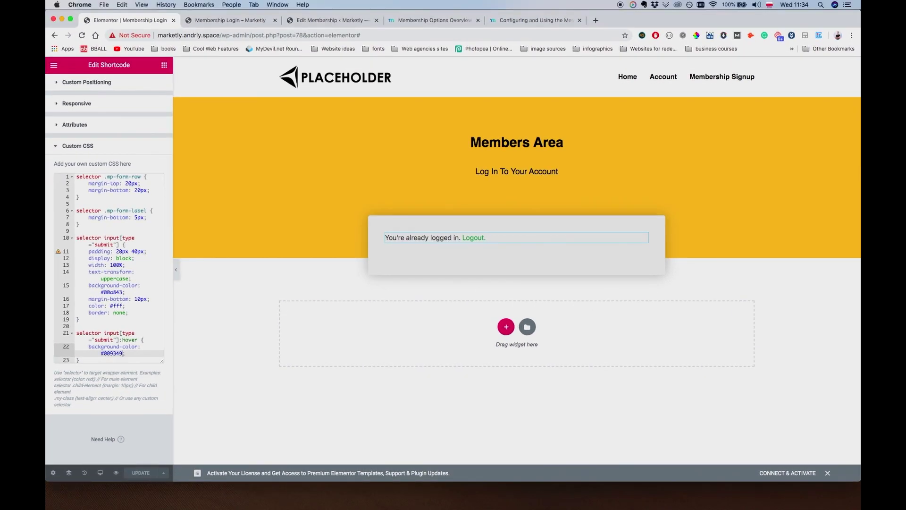
key("ctrl+Up")
left_click(520, 277)
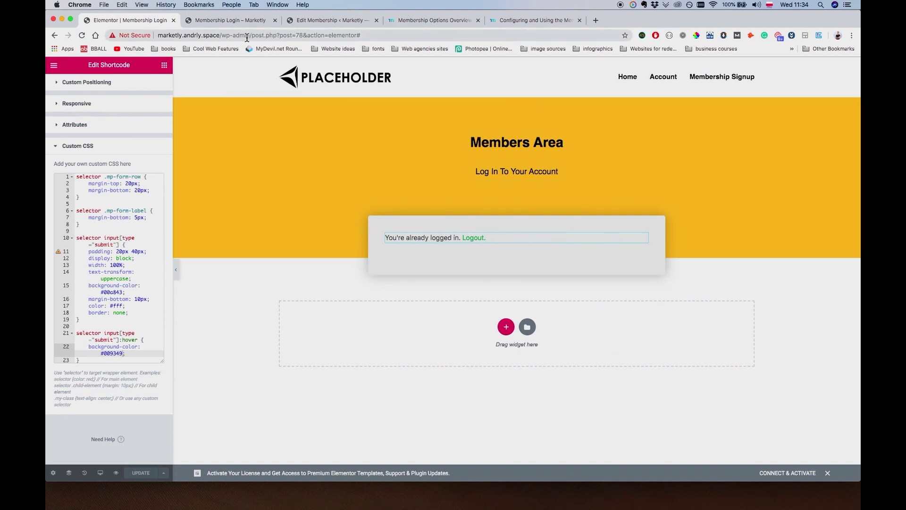
Copy the site's base address, load it in a new incognito window, and open the Membership Signup page
double_click(220, 35)
left_click(838, 36)
left_click(838, 35)
key("super+c")
key("super+shift+n")
key("super+v")
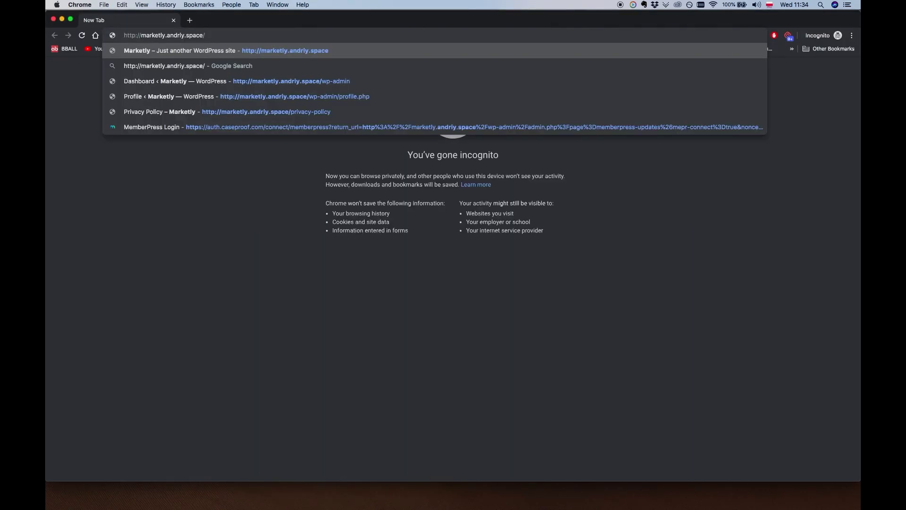
key("Return")
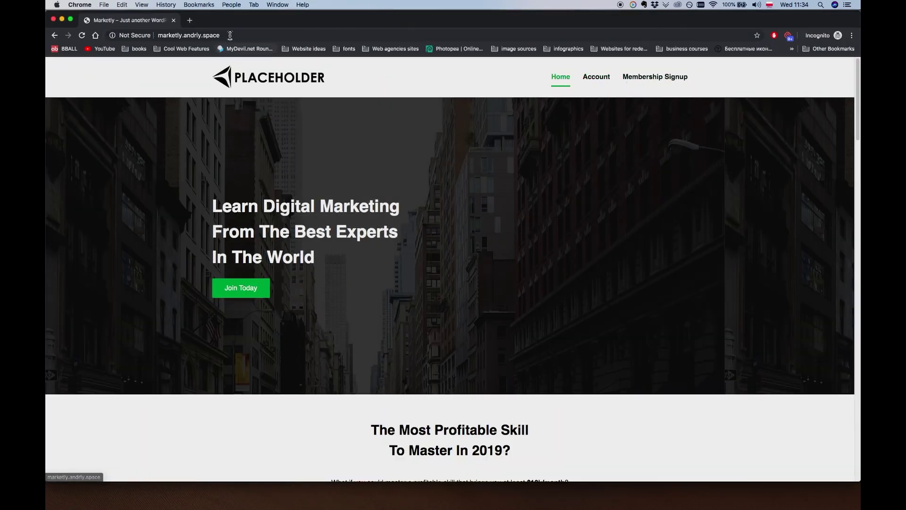
left_click(650, 78)
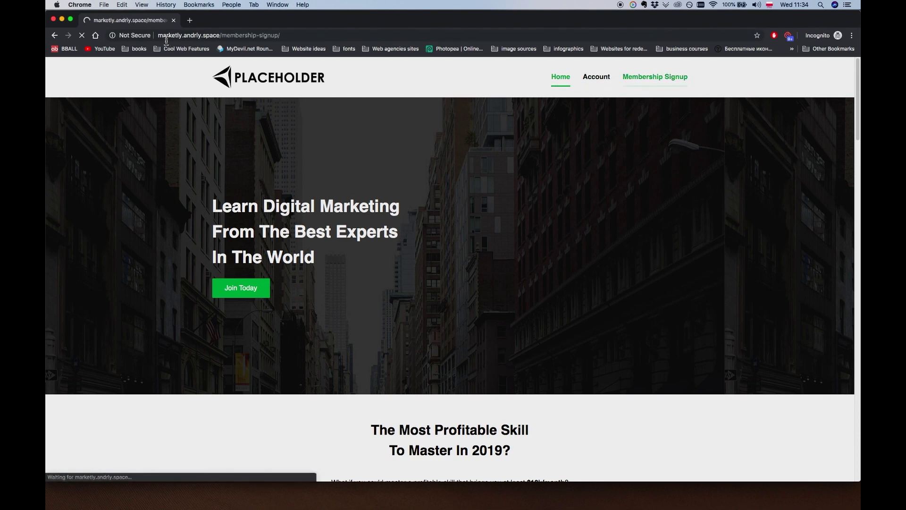
Copy the marketly.andriy.space/membership-login address from the preview and load it in the incognito window
left_click_drag(222, 35, 590, 296)
key("BackSpace")
left_click(368, 178)
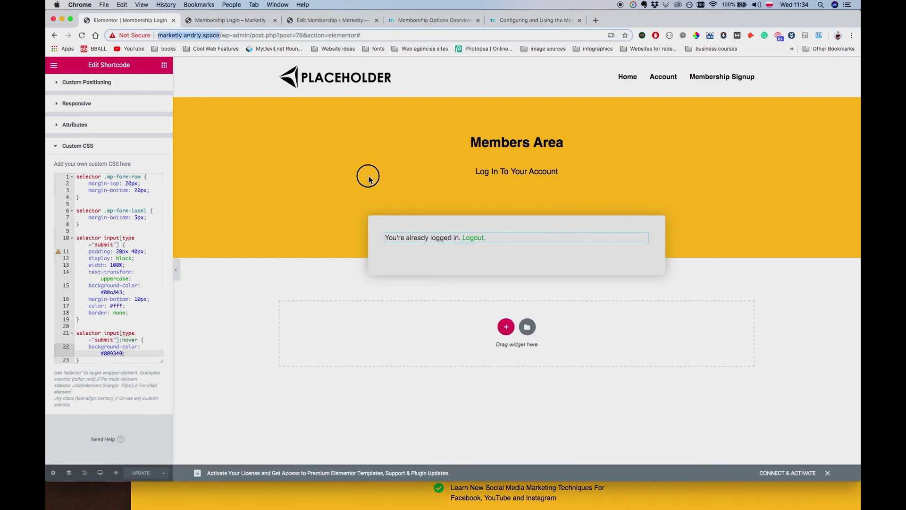
left_click(202, 19)
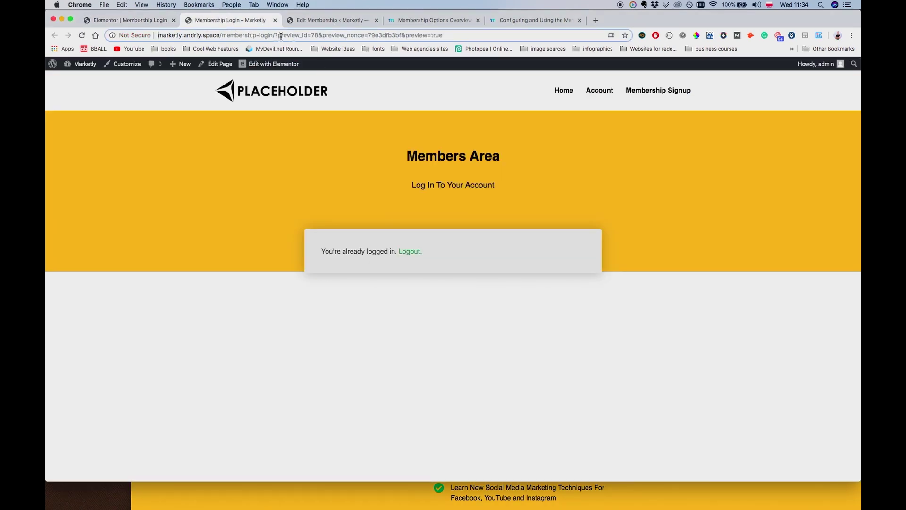
left_click_drag(272, 36, 158, 36)
key("super+c")
key("super+grave")
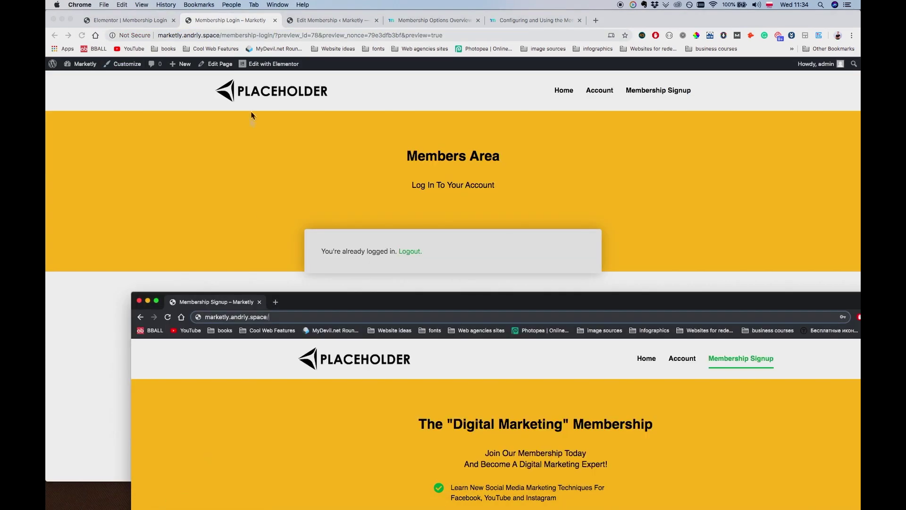
left_click(236, 317)
key("super+v")
key("Return")
left_click_drag(331, 305, 260, 71)
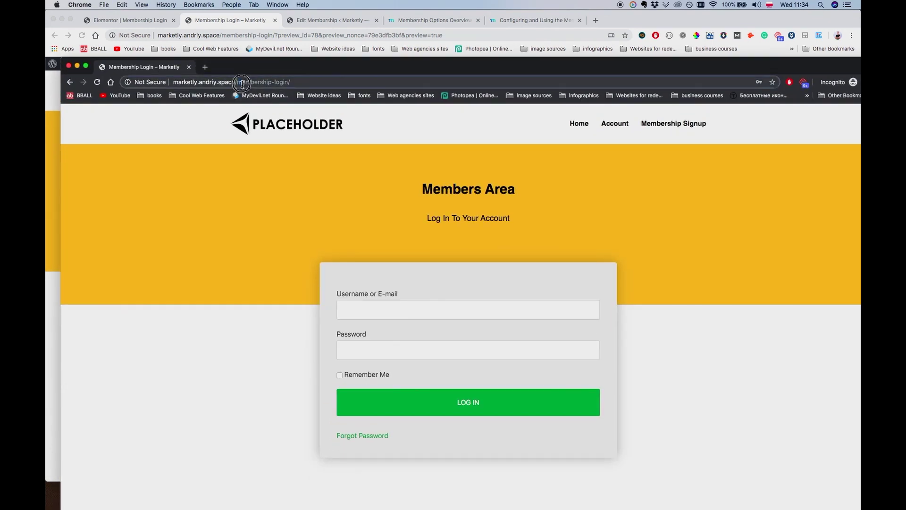
Open the login form's Forgot Password page, inspect its URL path, and return to the membership-login page
left_click(356, 436)
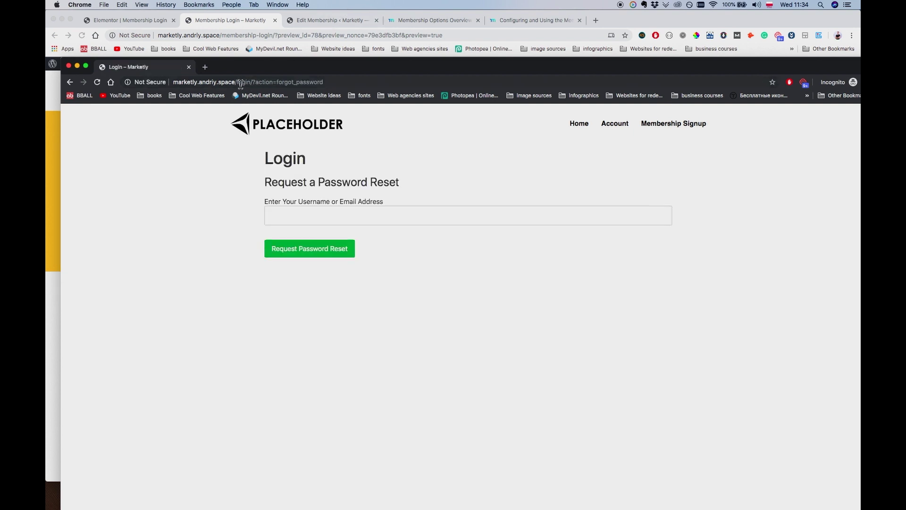
left_click_drag(237, 84, 327, 81)
left_click(341, 82)
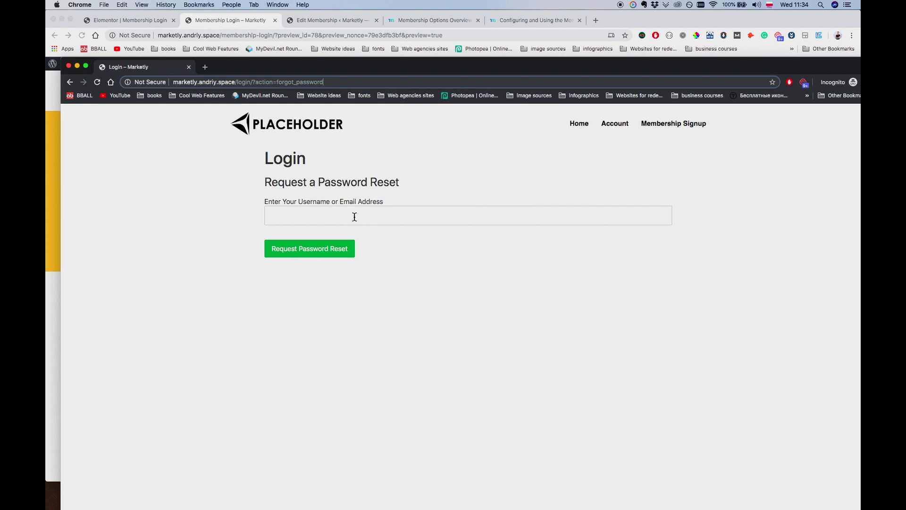
left_click(68, 83)
left_click(268, 77)
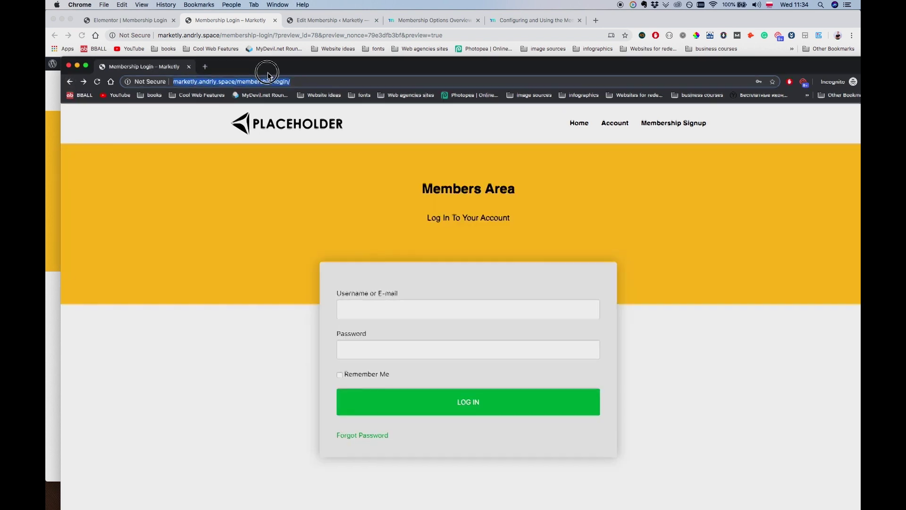
Leave the Elementor editor for the site's wp-admin dashboard and open the list of all pages
left_click(218, 20)
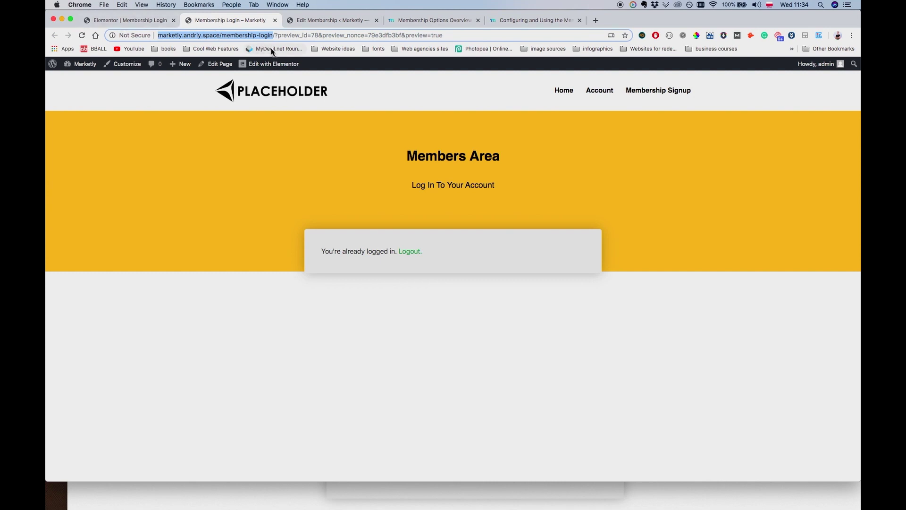
left_click(168, 23)
left_click_drag(220, 37, 306, 39)
left_click(305, 39)
left_click_drag(250, 38, 681, 37)
key("BackSpace")
key("Return")
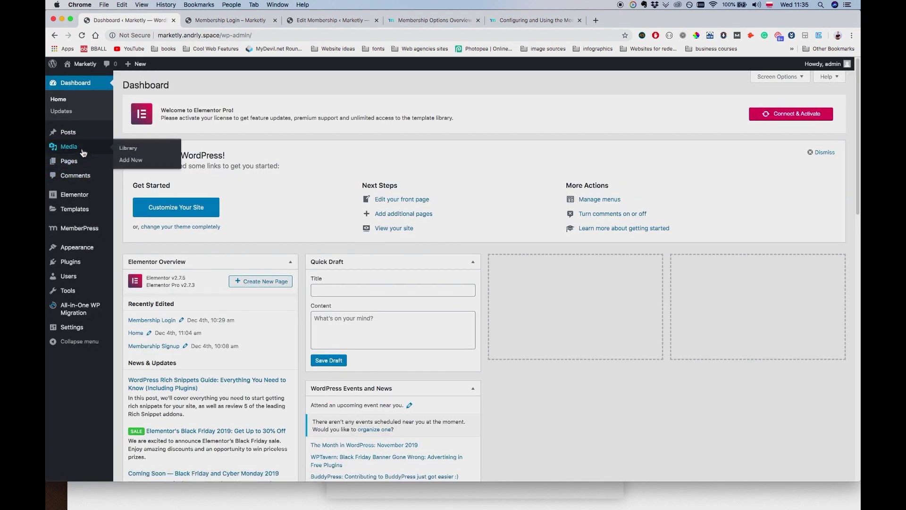
left_click(79, 163)
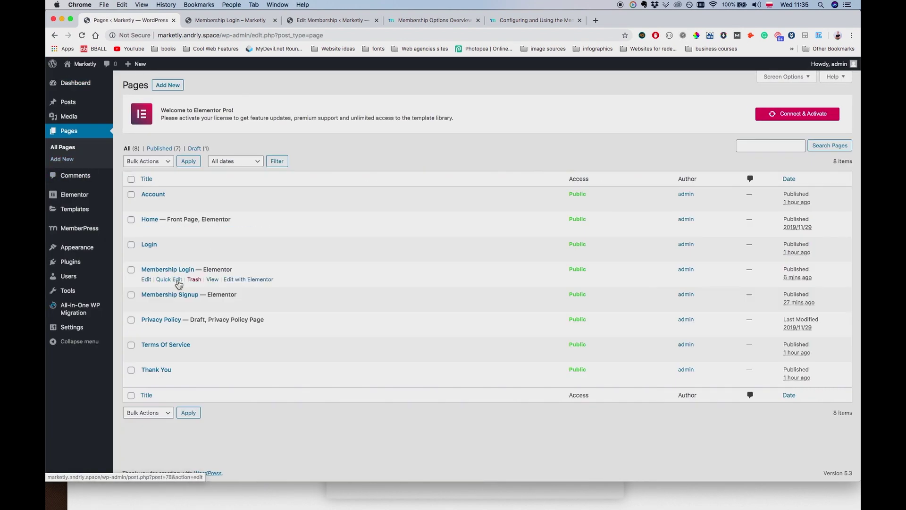
Open the default Login page, check its permalink slug, and return to the pages list
left_click(145, 255)
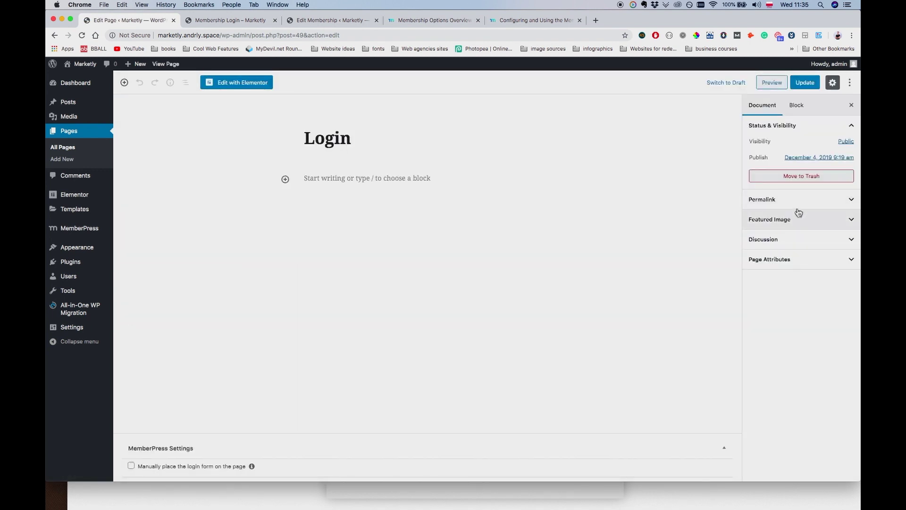
left_click(797, 200)
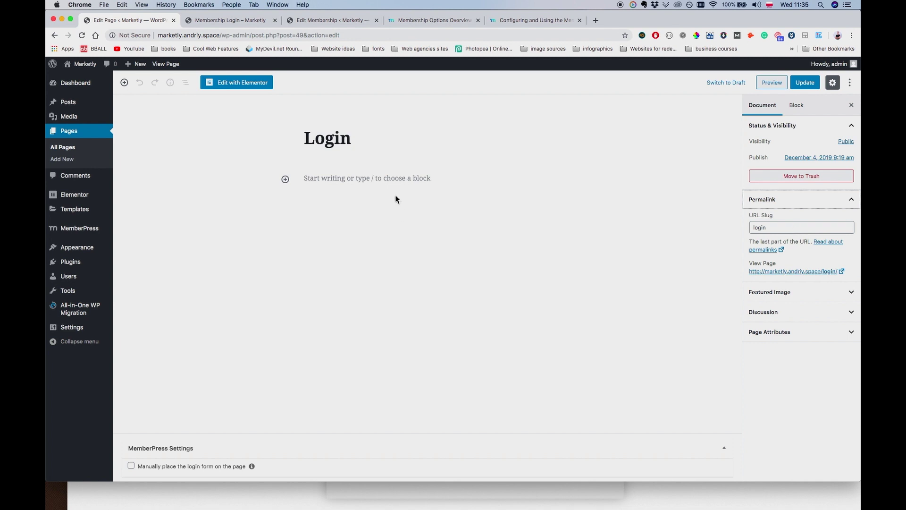
left_click(55, 36)
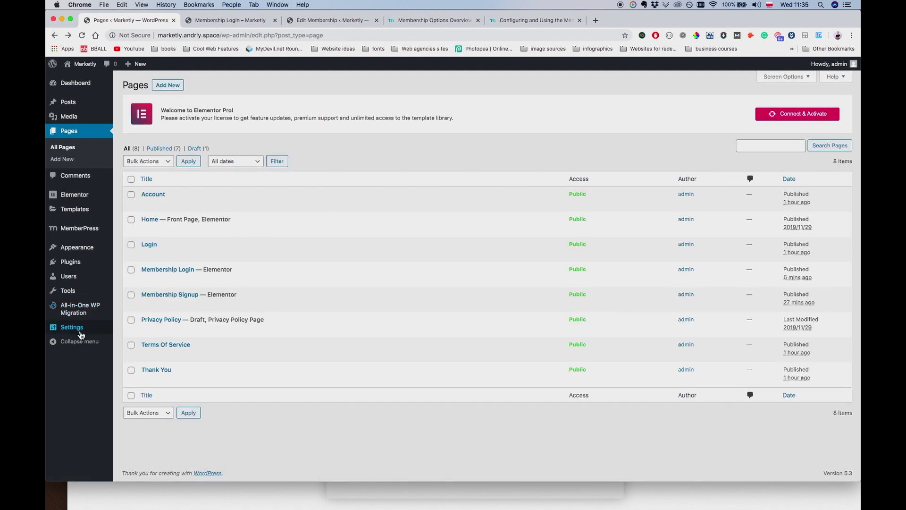
Set the MemberPress Login Page to Membership Login in the MemberPress options and update the options
mouse_move(90, 229)
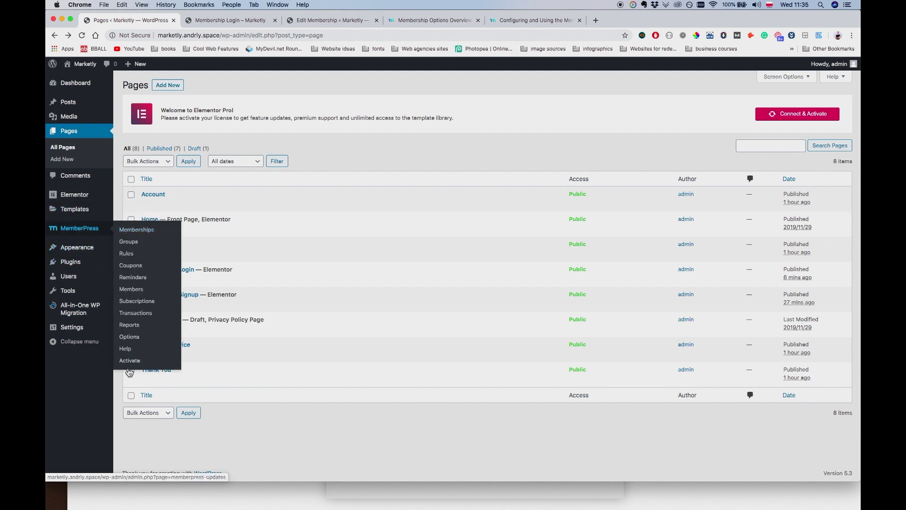
left_click(129, 337)
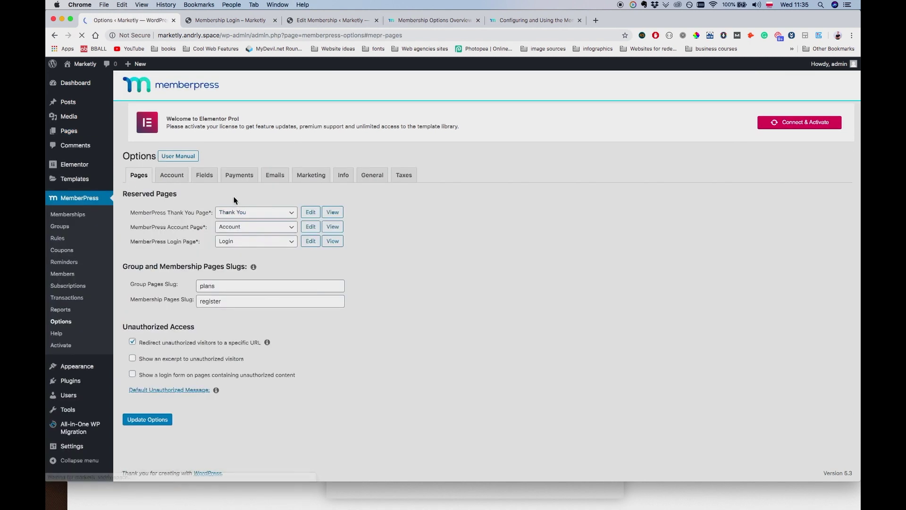
left_click(243, 248)
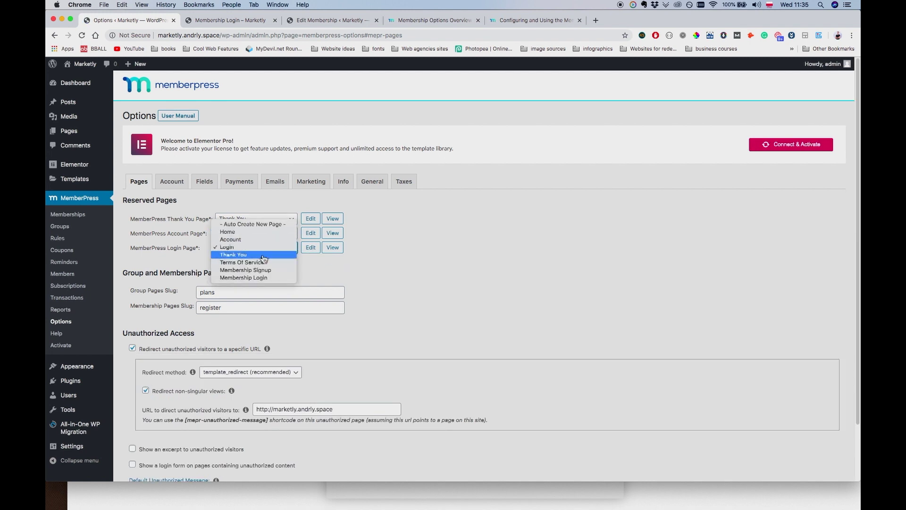
left_click(268, 278)
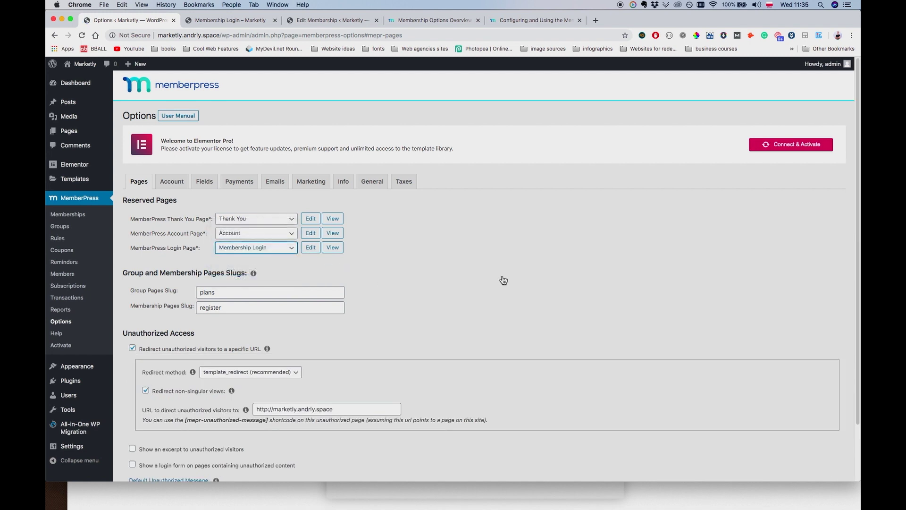
scroll(500, 256, "down", 3)
left_click(147, 447)
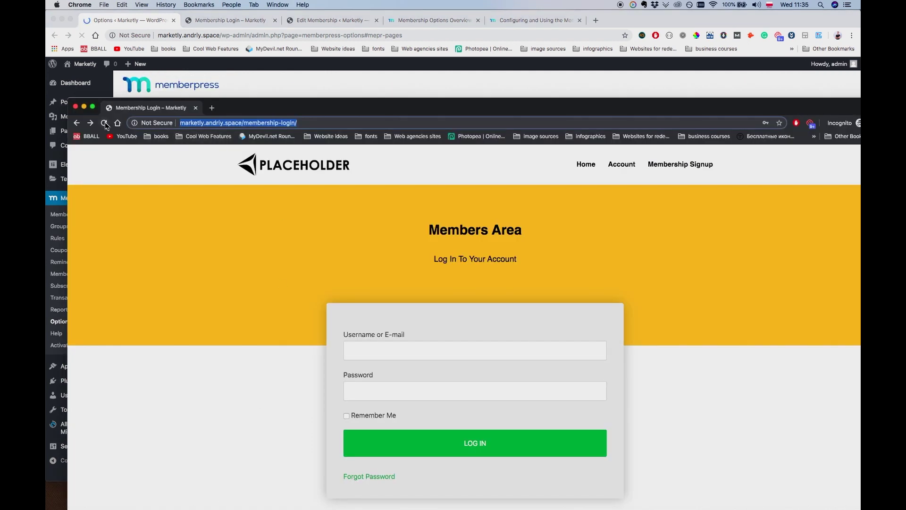
Reload the membership-login page in the incognito window and check the login form and the area below it
key("Return")
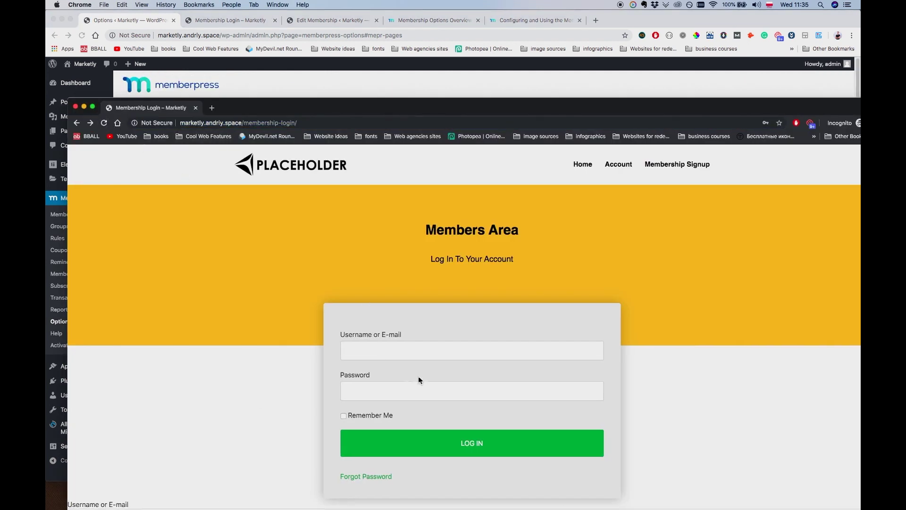
left_click(102, 464)
left_click(184, 411)
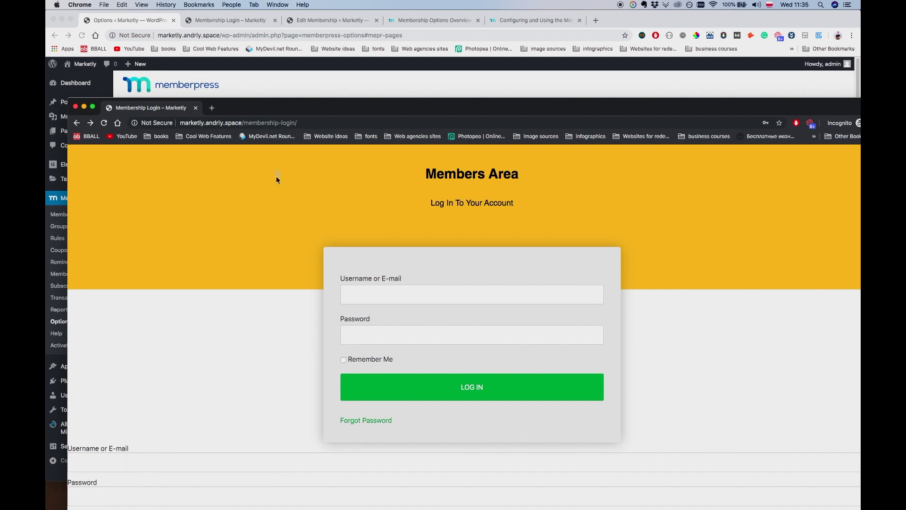
Go back to the WordPress admin and move the old Login page to the trash
left_click(120, 24)
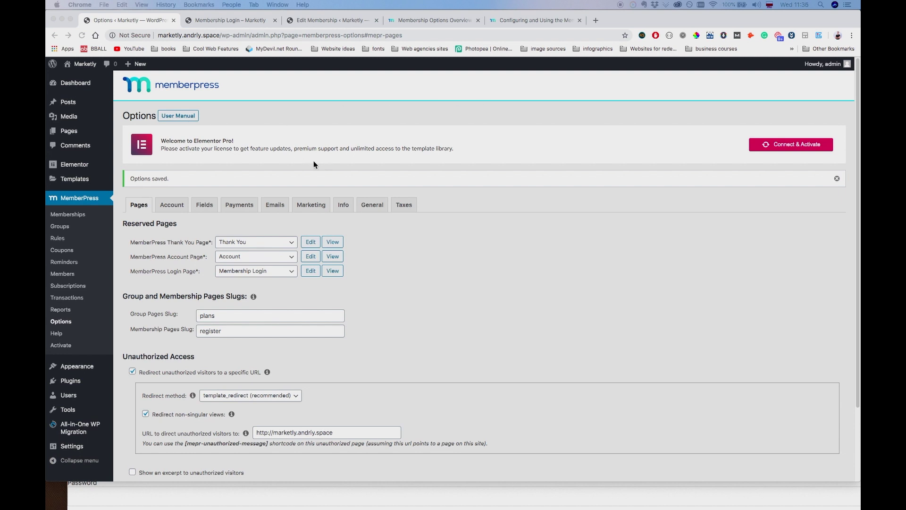
left_click(143, 137)
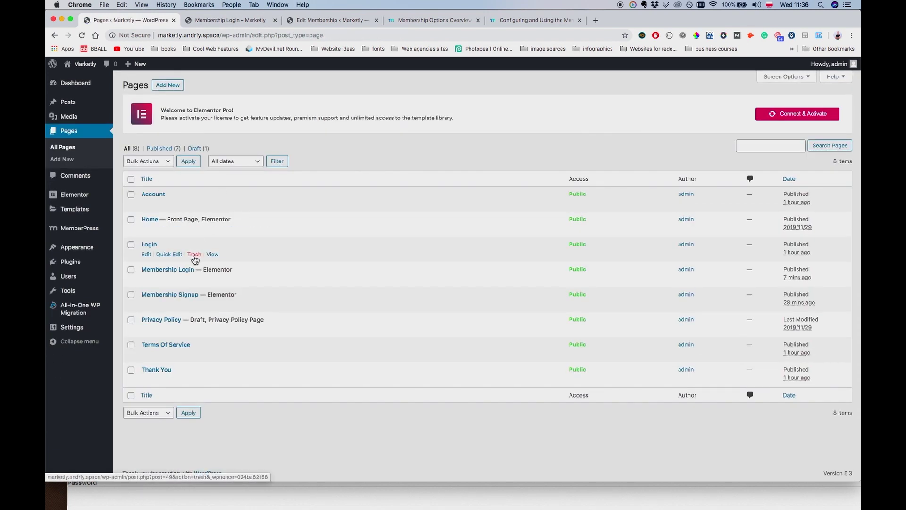
left_click(194, 255)
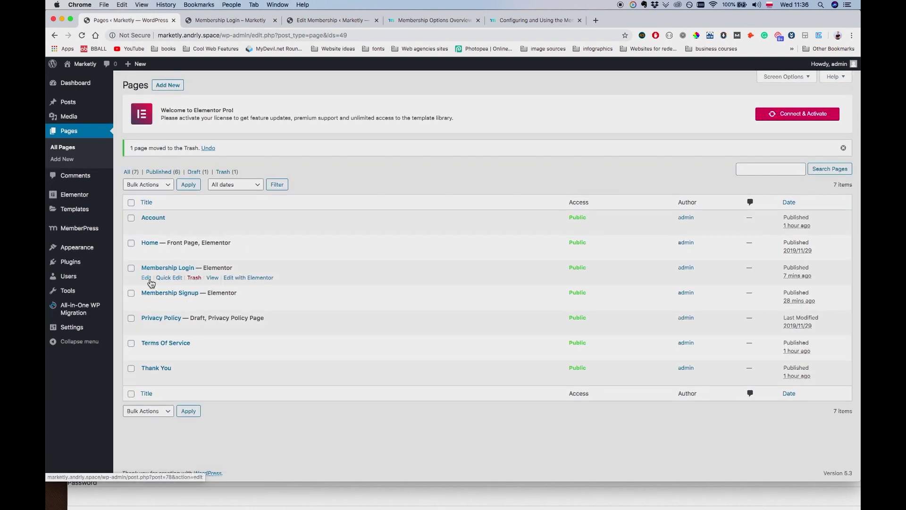
Open the Membership Login page for editing and change its title to Login
left_click(148, 278)
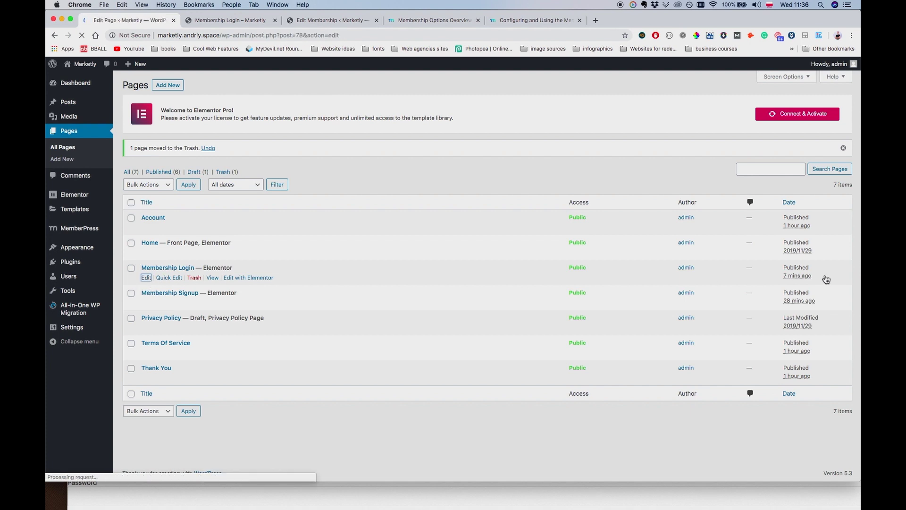
left_click(406, 138)
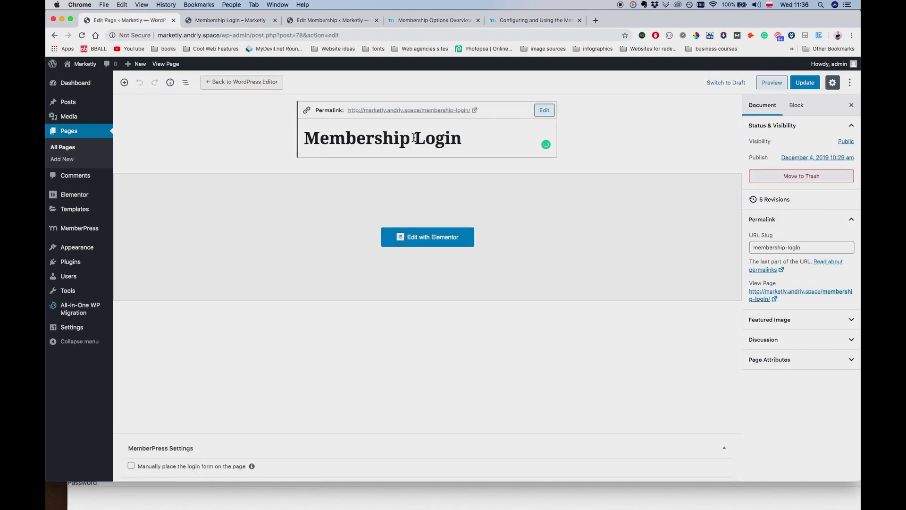
left_click_drag(415, 138, 294, 138)
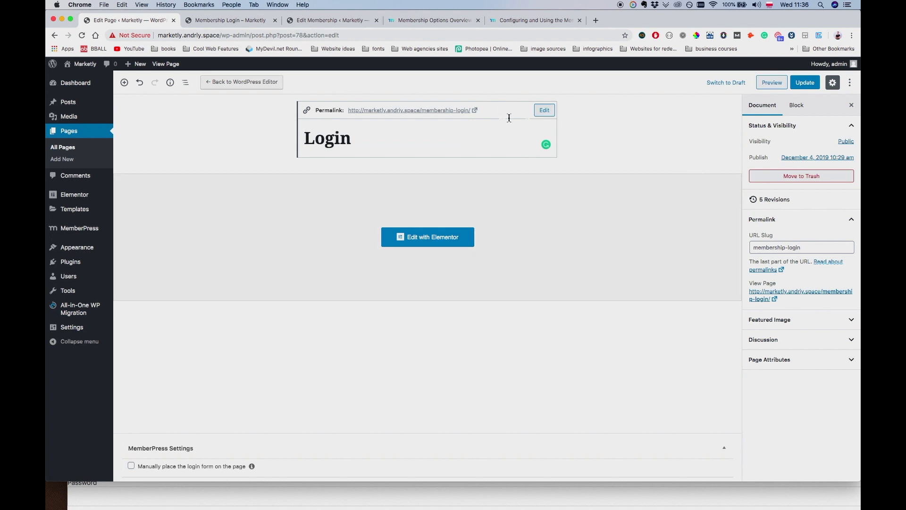
Change the page's permalink slug to login and update the page
left_click(544, 110)
left_click_drag(463, 110, 424, 110)
key("BackSpace")
left_click(544, 110)
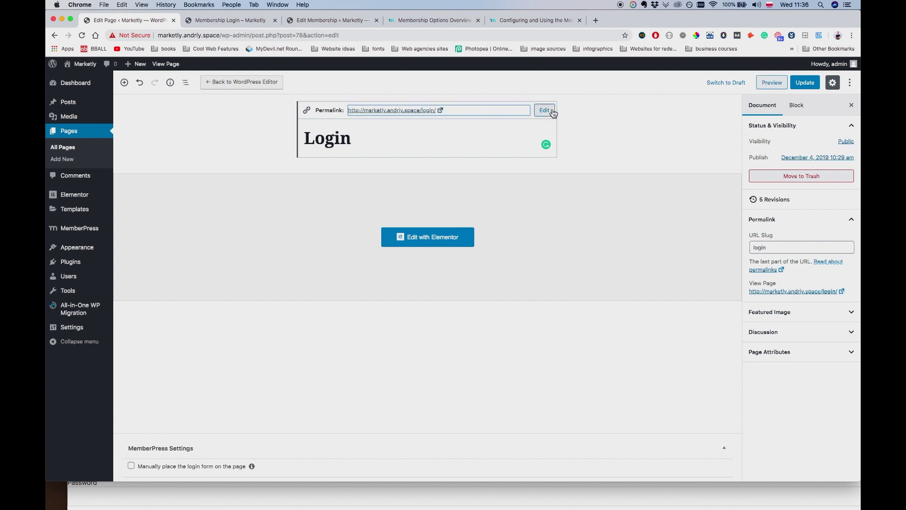
left_click(803, 87)
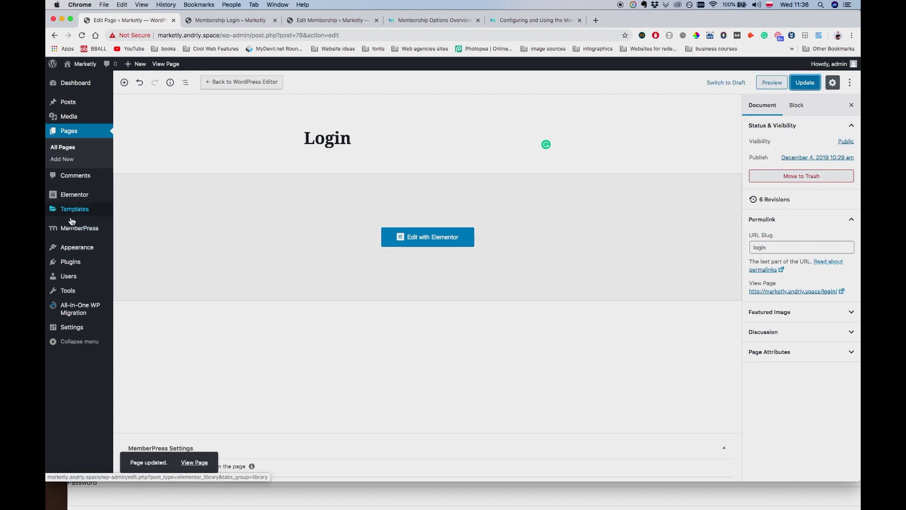
Open the MemberPress options, check the reserved Login page selection, and update the options
mouse_move(78, 229)
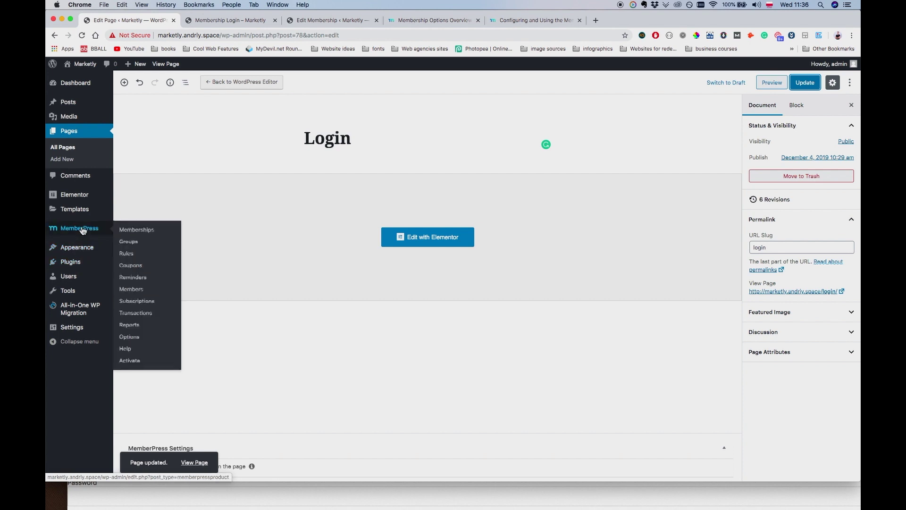
left_click(132, 337)
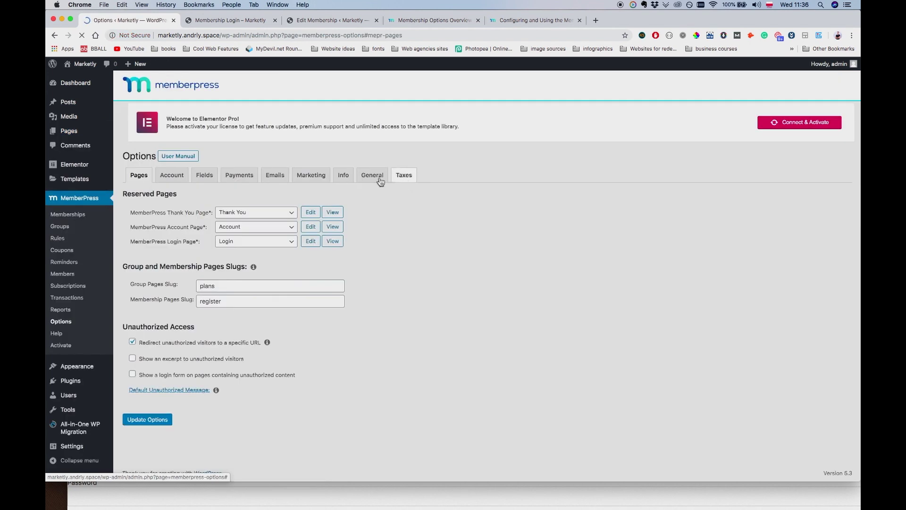
left_click(262, 247)
left_click(255, 248)
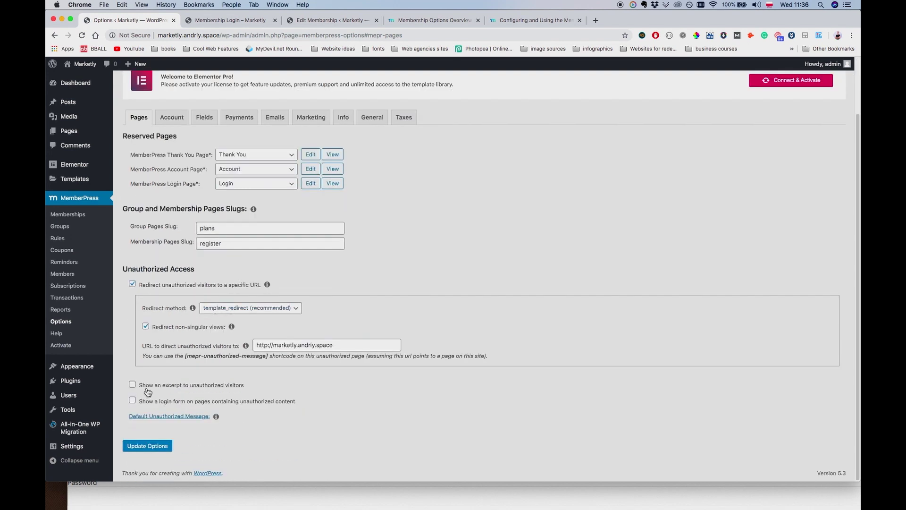
left_click(144, 447)
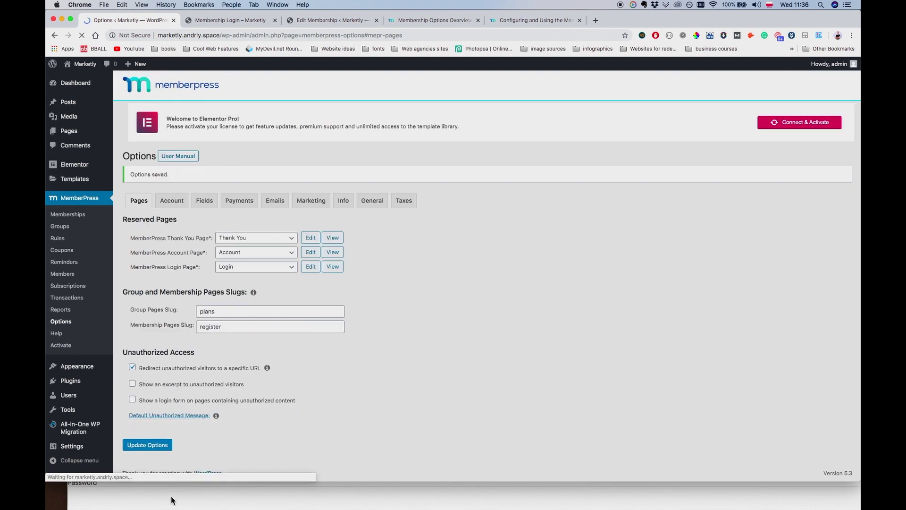
Reload the old membership-login address in the incognito window to check whether it still loads
left_click(171, 496)
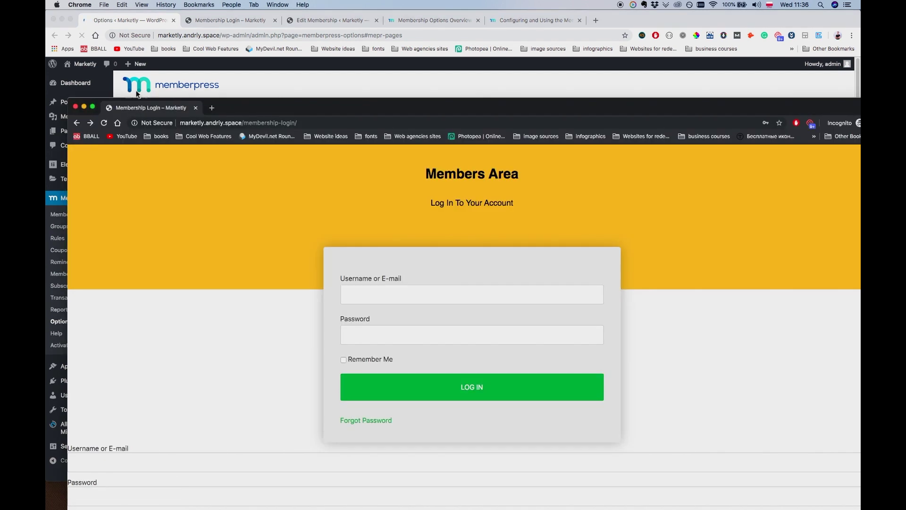
left_click(104, 122)
left_click(104, 122)
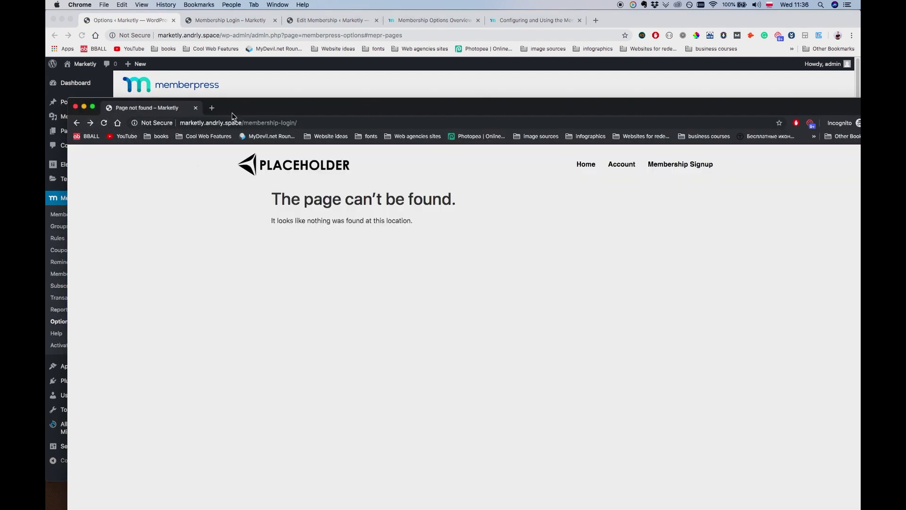
Load marketly.andriy.space/login in the incognito window and check the form and the area below it
left_click(255, 122)
left_click_drag(255, 122, 405, 122)
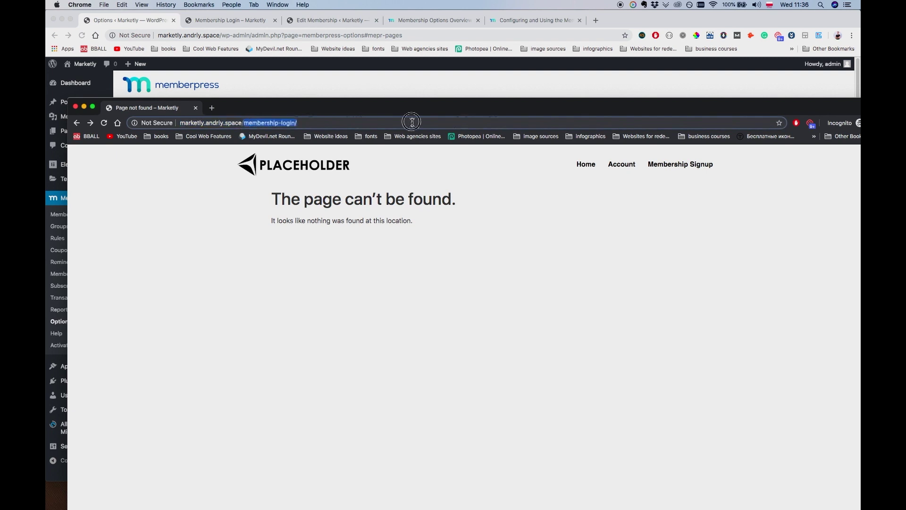
type("login")
key("Return")
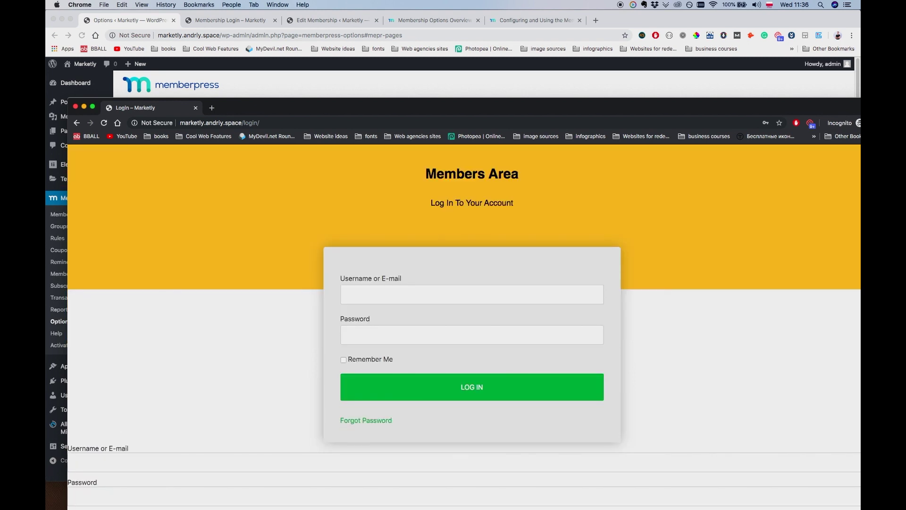
left_click(129, 461)
left_click(129, 462)
left_click(185, 431)
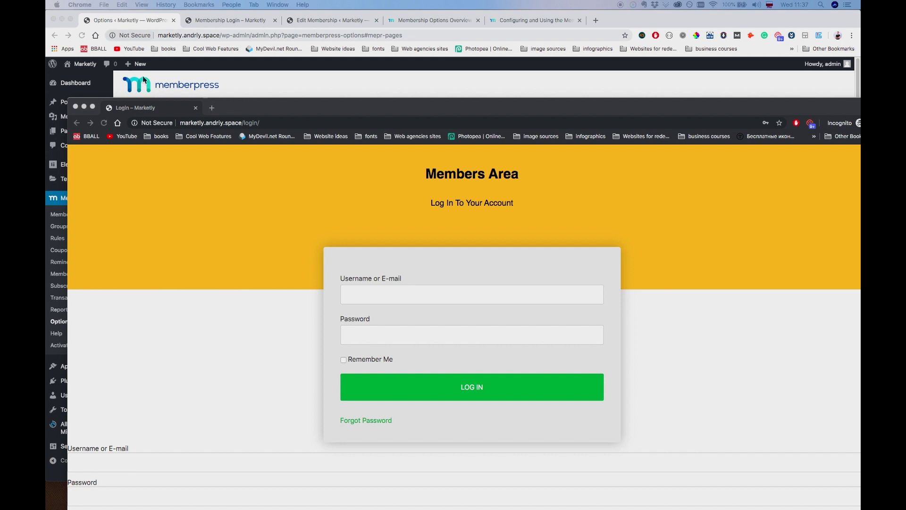
left_click(198, 29)
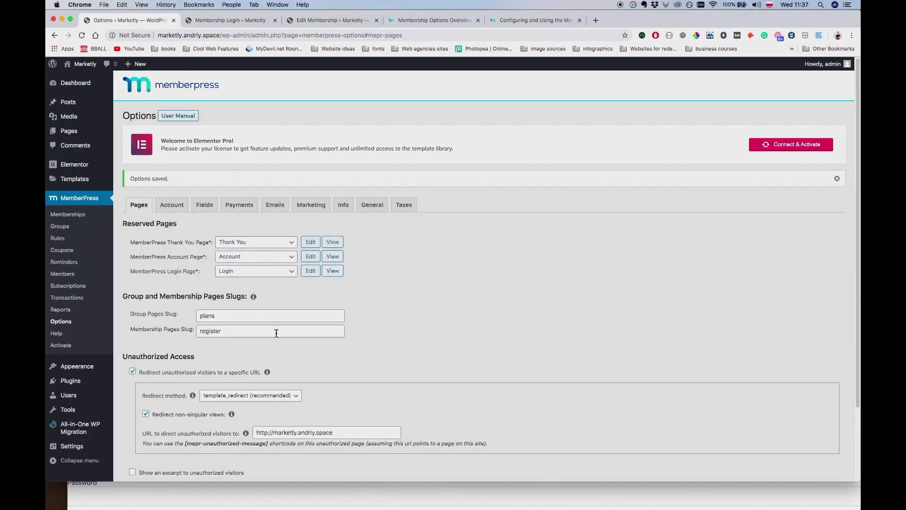
scroll(275, 333, "down", 3)
left_click(231, 21)
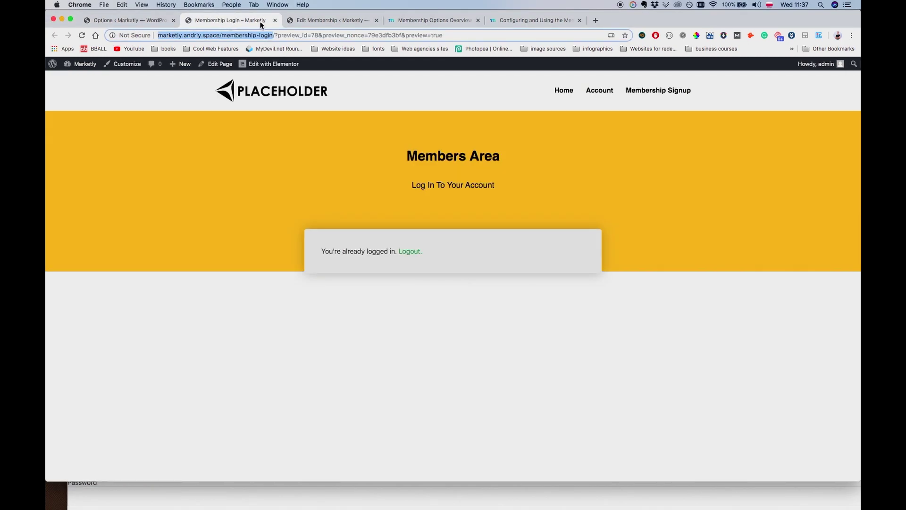
left_click(303, 20)
scroll(296, 115, "down", 3)
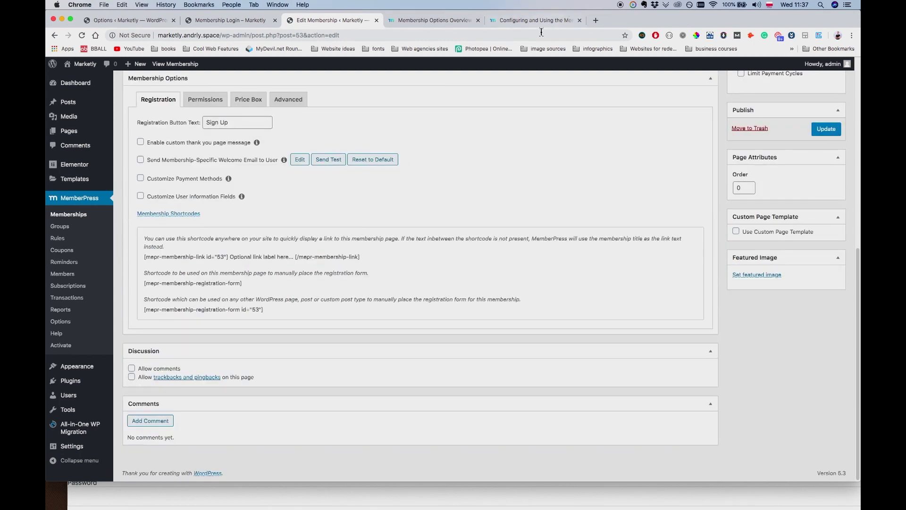
left_click(429, 20)
left_click(331, 20)
left_click(621, 6)
scroll(119, 174, "up", 10)
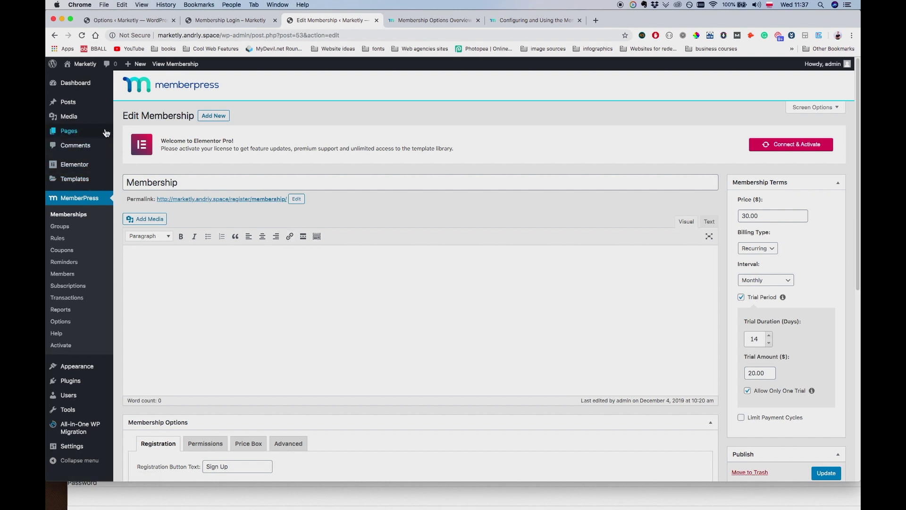
mouse_move(71, 130)
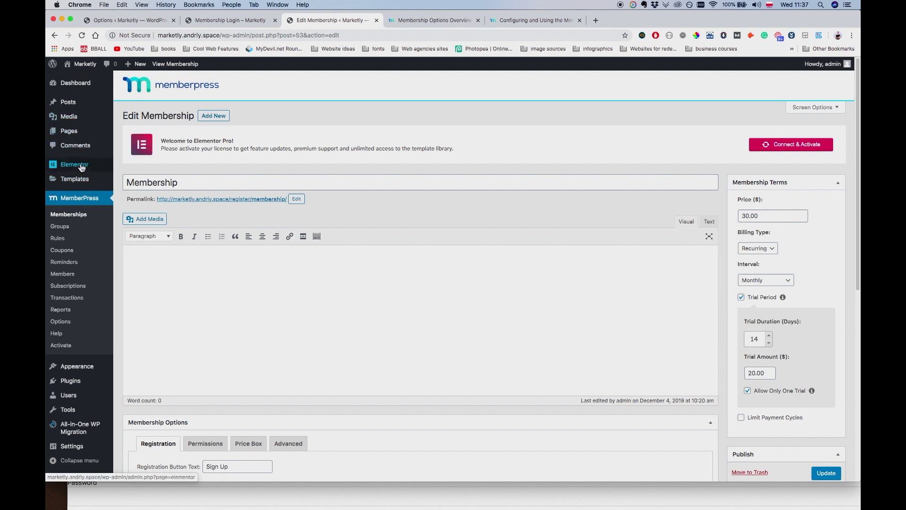
mouse_move(92, 184)
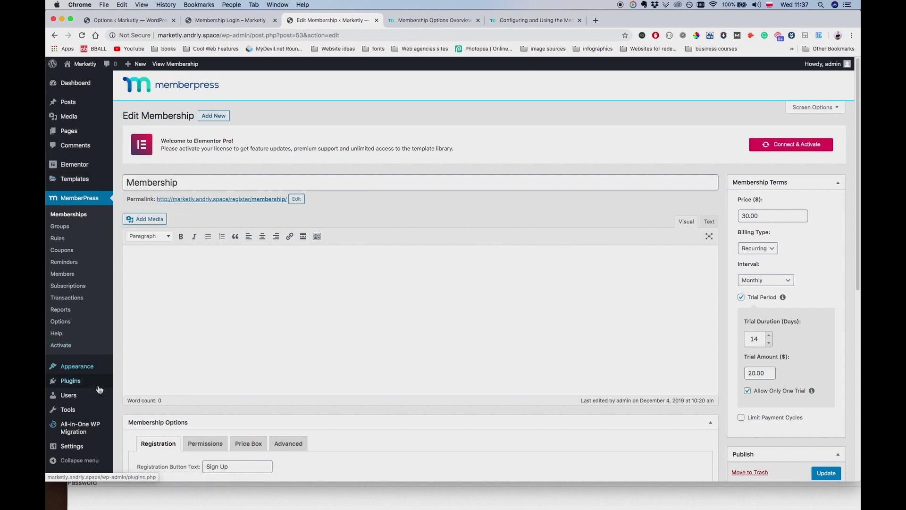
mouse_move(83, 418)
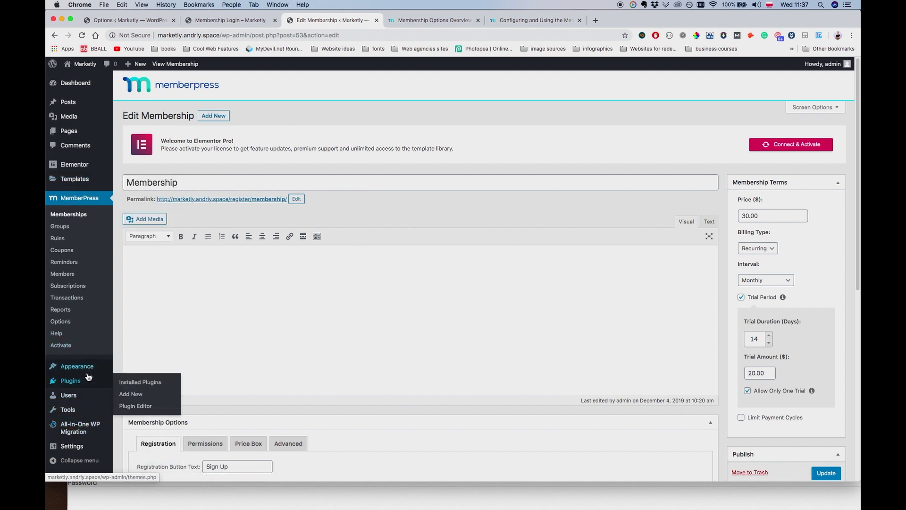
mouse_move(87, 380)
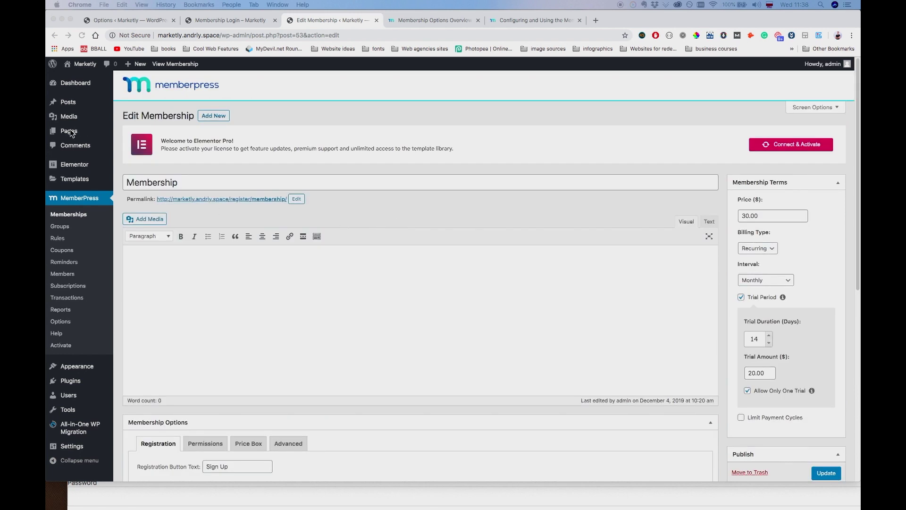
Open the Login page for editing, enable manual placement of the login form in its MemberPress settings, and update the page
left_click(131, 133)
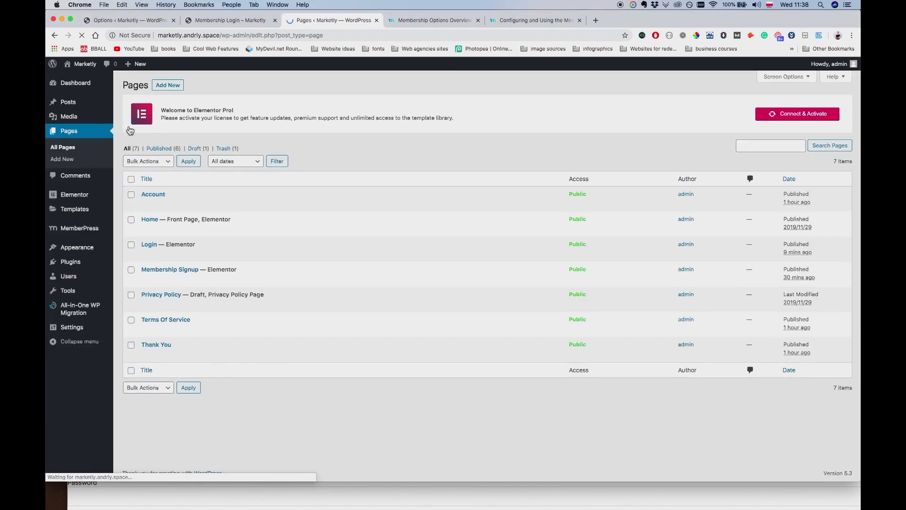
left_click(147, 254)
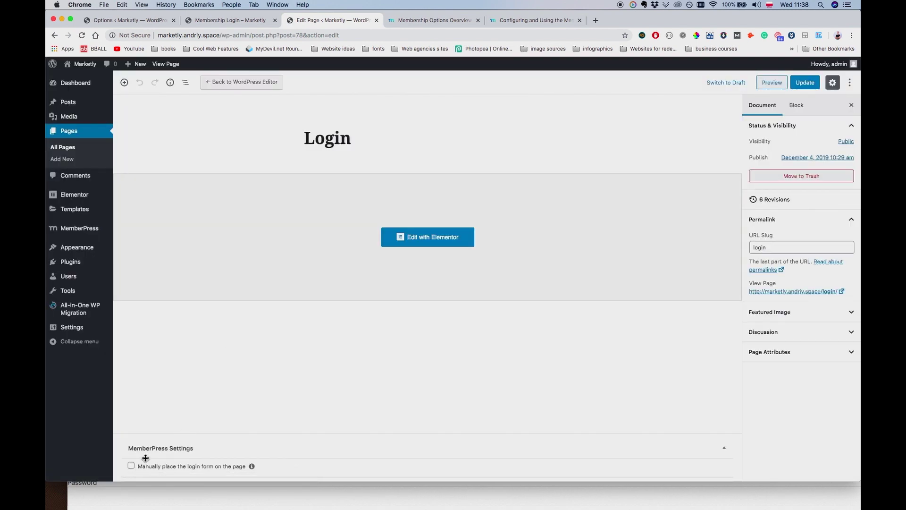
left_click(132, 467)
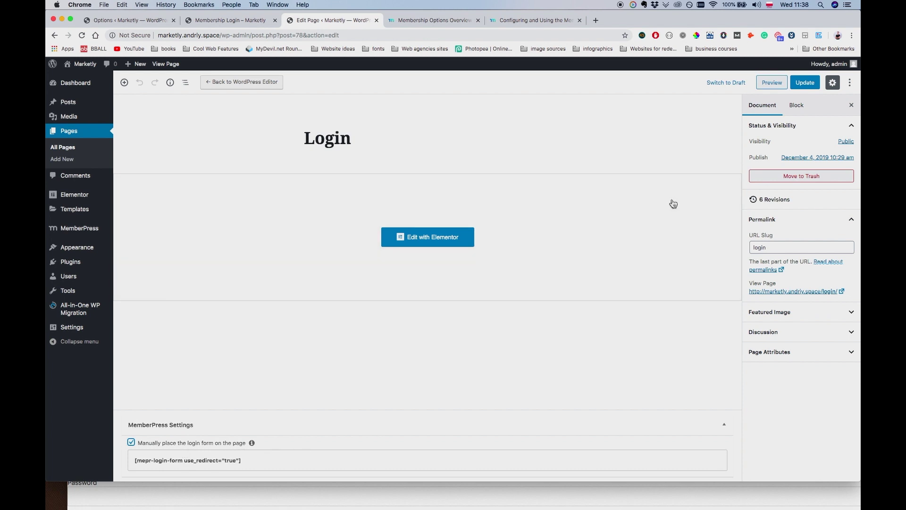
left_click(805, 82)
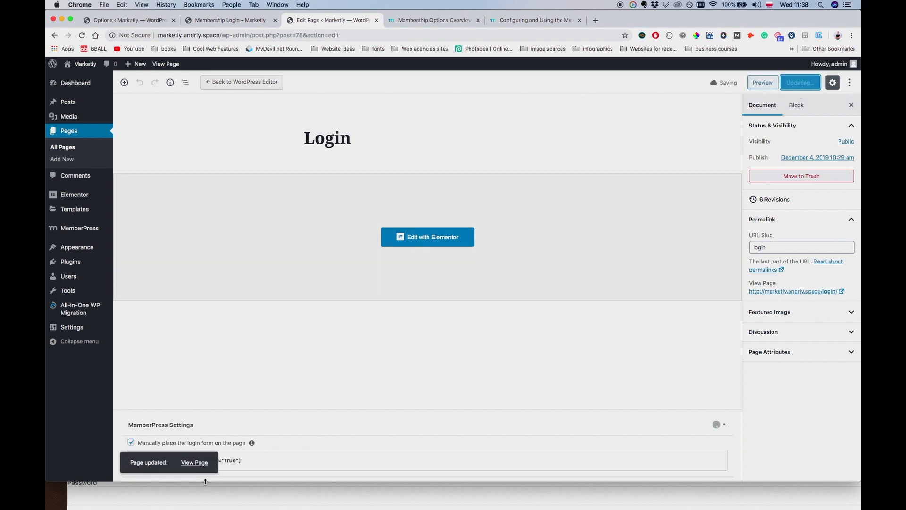
Reload the login page in the incognito window and move the window up to check the area below the form
left_click(205, 485)
key("super+r")
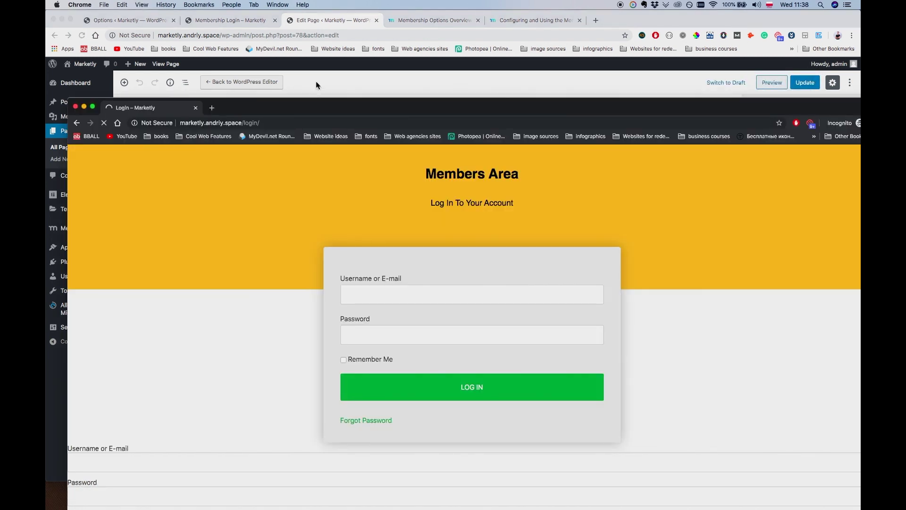
left_click_drag(313, 107, 304, 58)
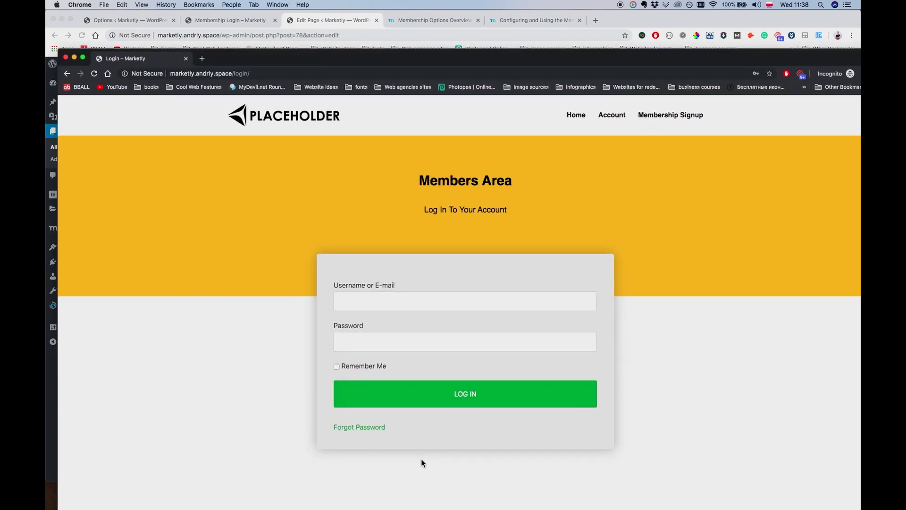
Open the Forgot Password link and examine the password reset form and its URL
left_click(376, 430)
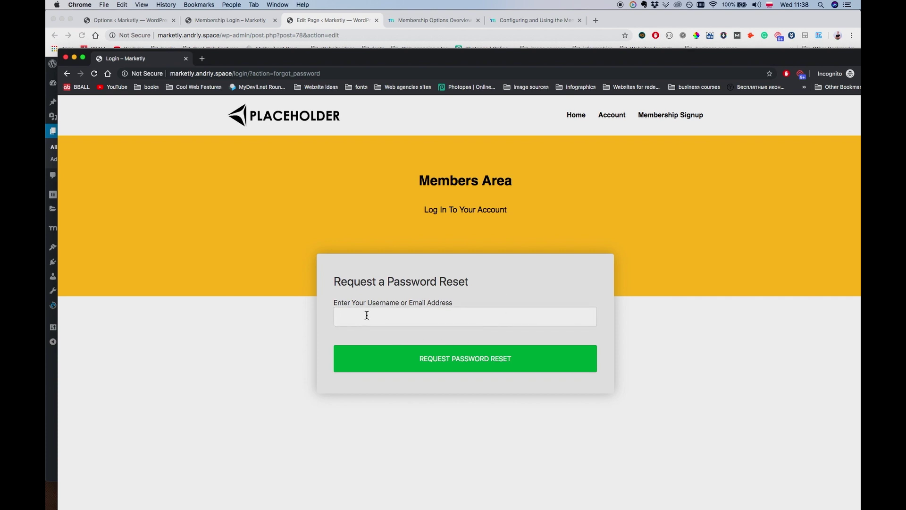
double_click(238, 75)
left_click(257, 75)
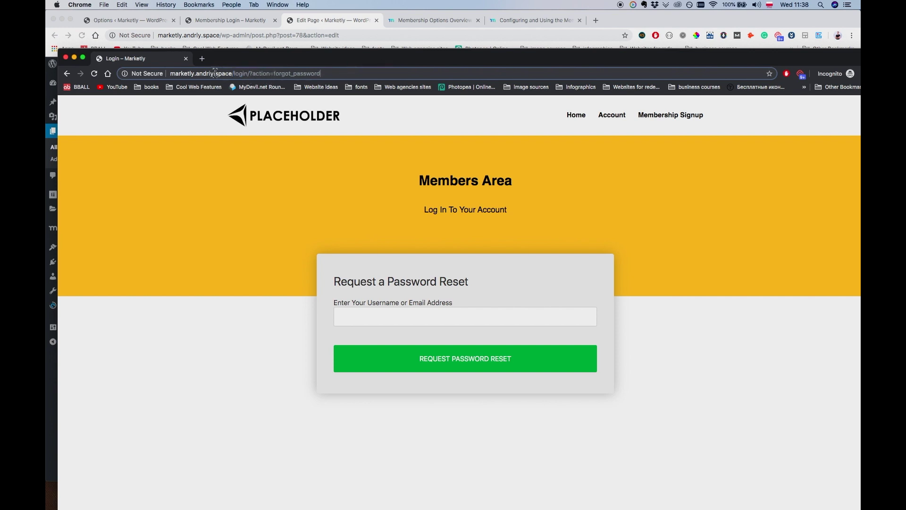
double_click(239, 74)
left_click_drag(238, 74, 287, 74)
left_click(356, 76)
left_click_drag(474, 279, 317, 276)
left_click(319, 277)
left_click(490, 290)
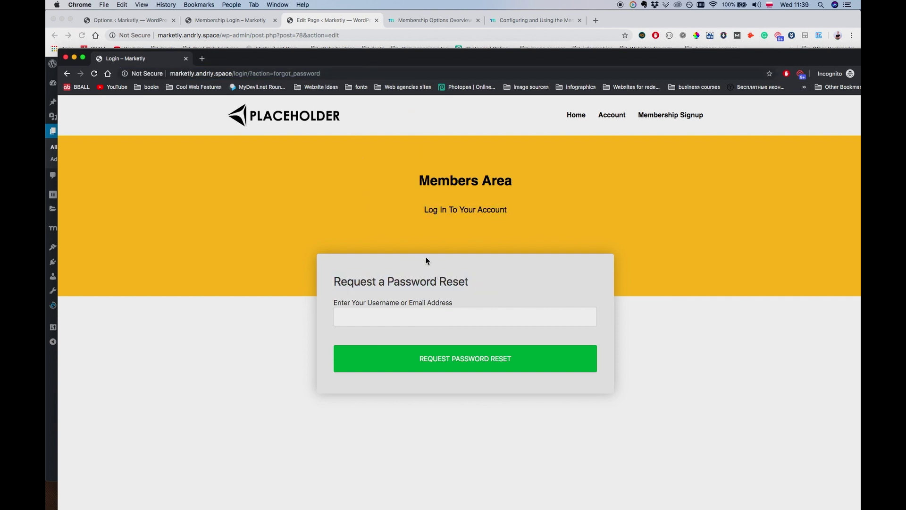
Go back from the password reset form to the login form and look over its fields
left_click(68, 74)
left_click(372, 305)
left_click(396, 232)
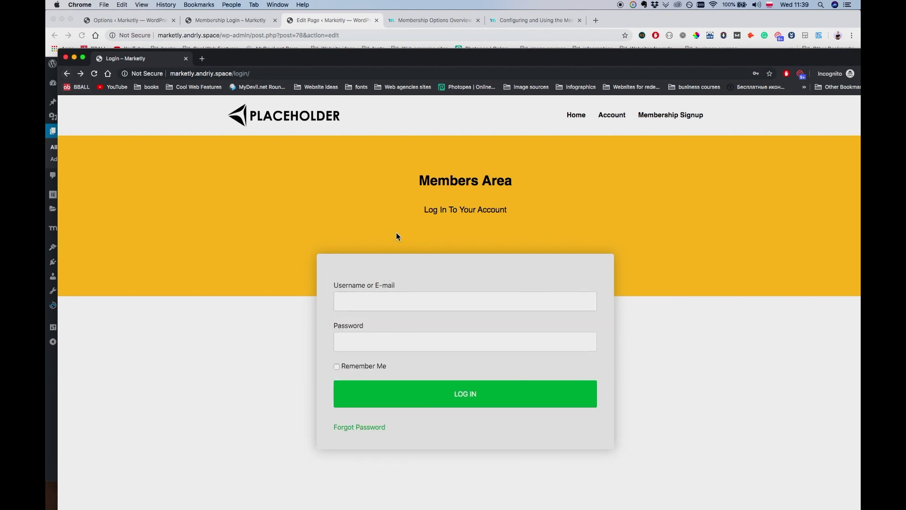
left_click(344, 367)
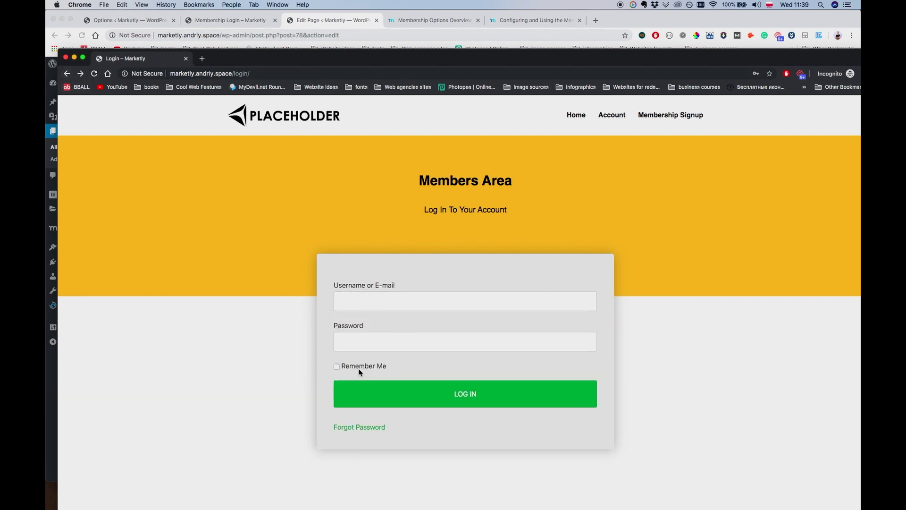